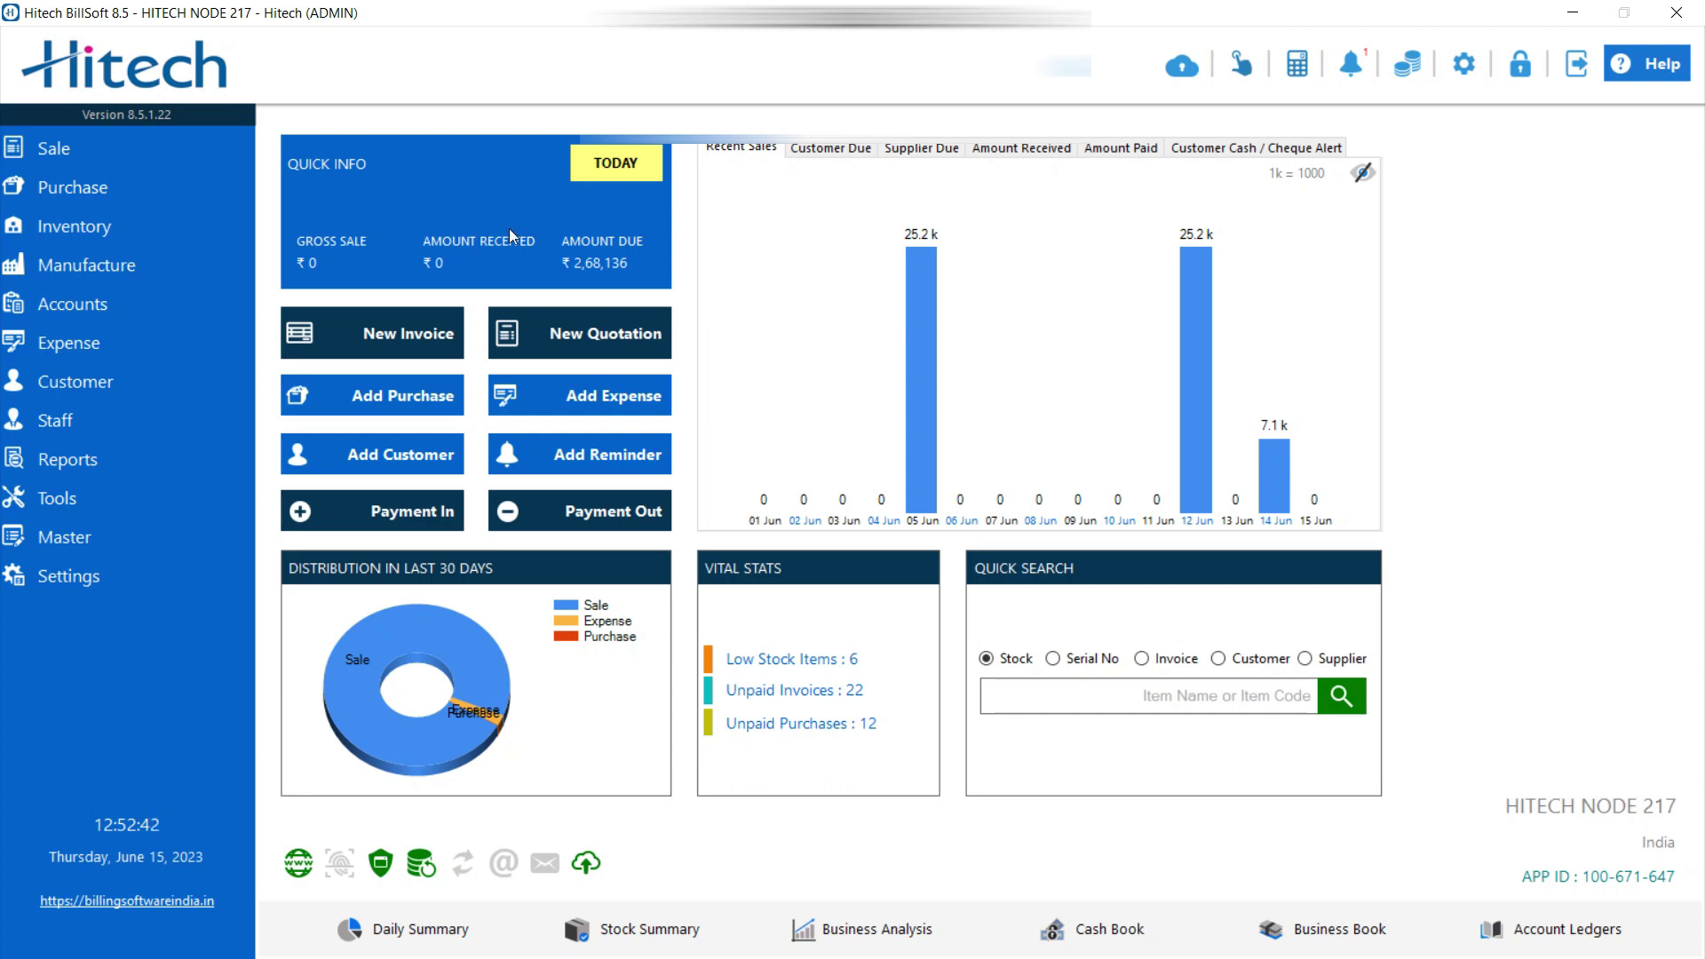
Step: Glance at the application settings, then begin adding a new product from Master
{"action": "left_click", "coordinate": [69, 578]}
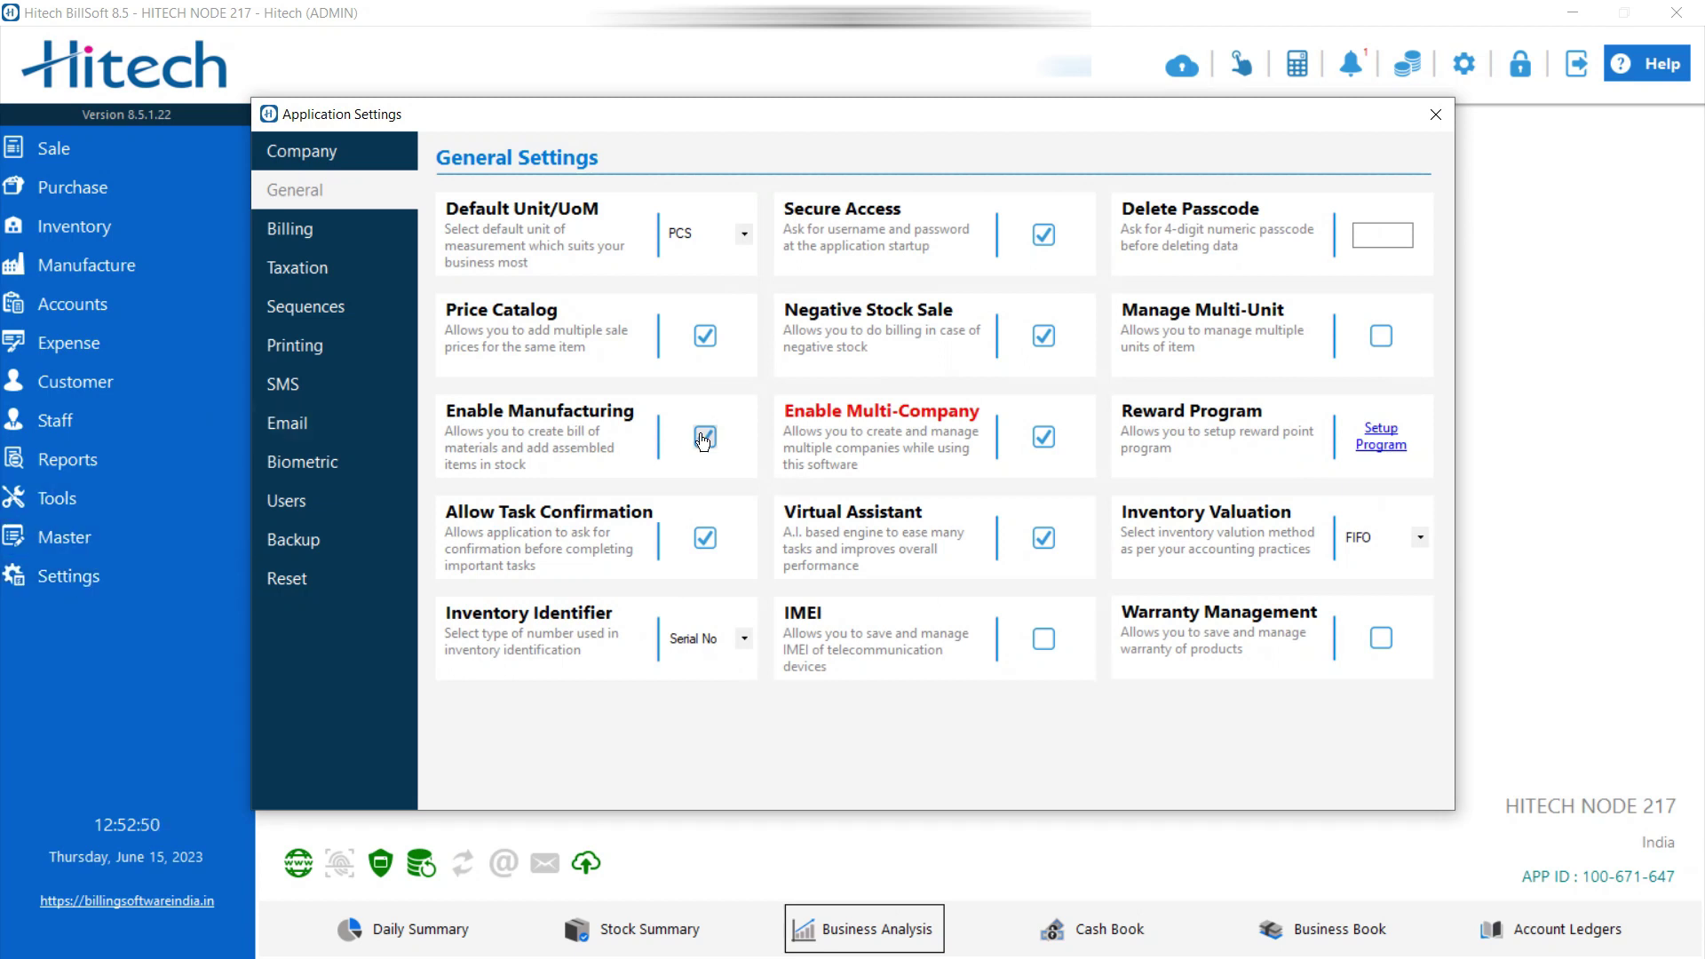
{"action": "left_click", "coordinate": [1441, 114]}
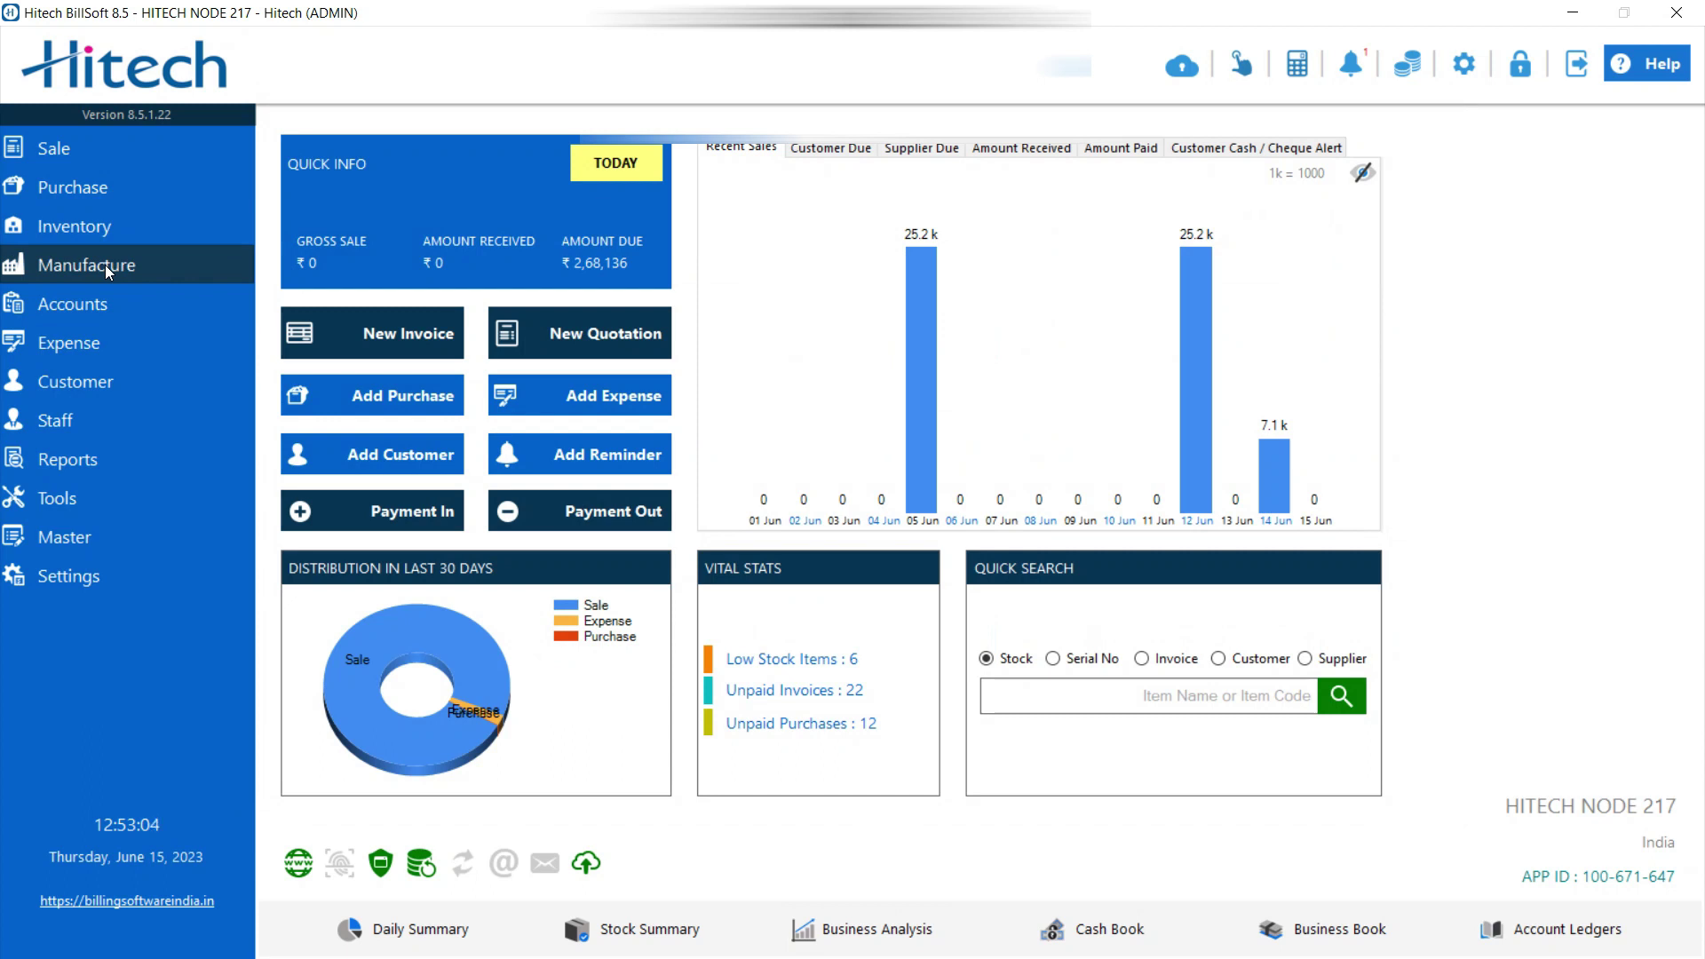
{"action": "left_click", "coordinate": [51, 539]}
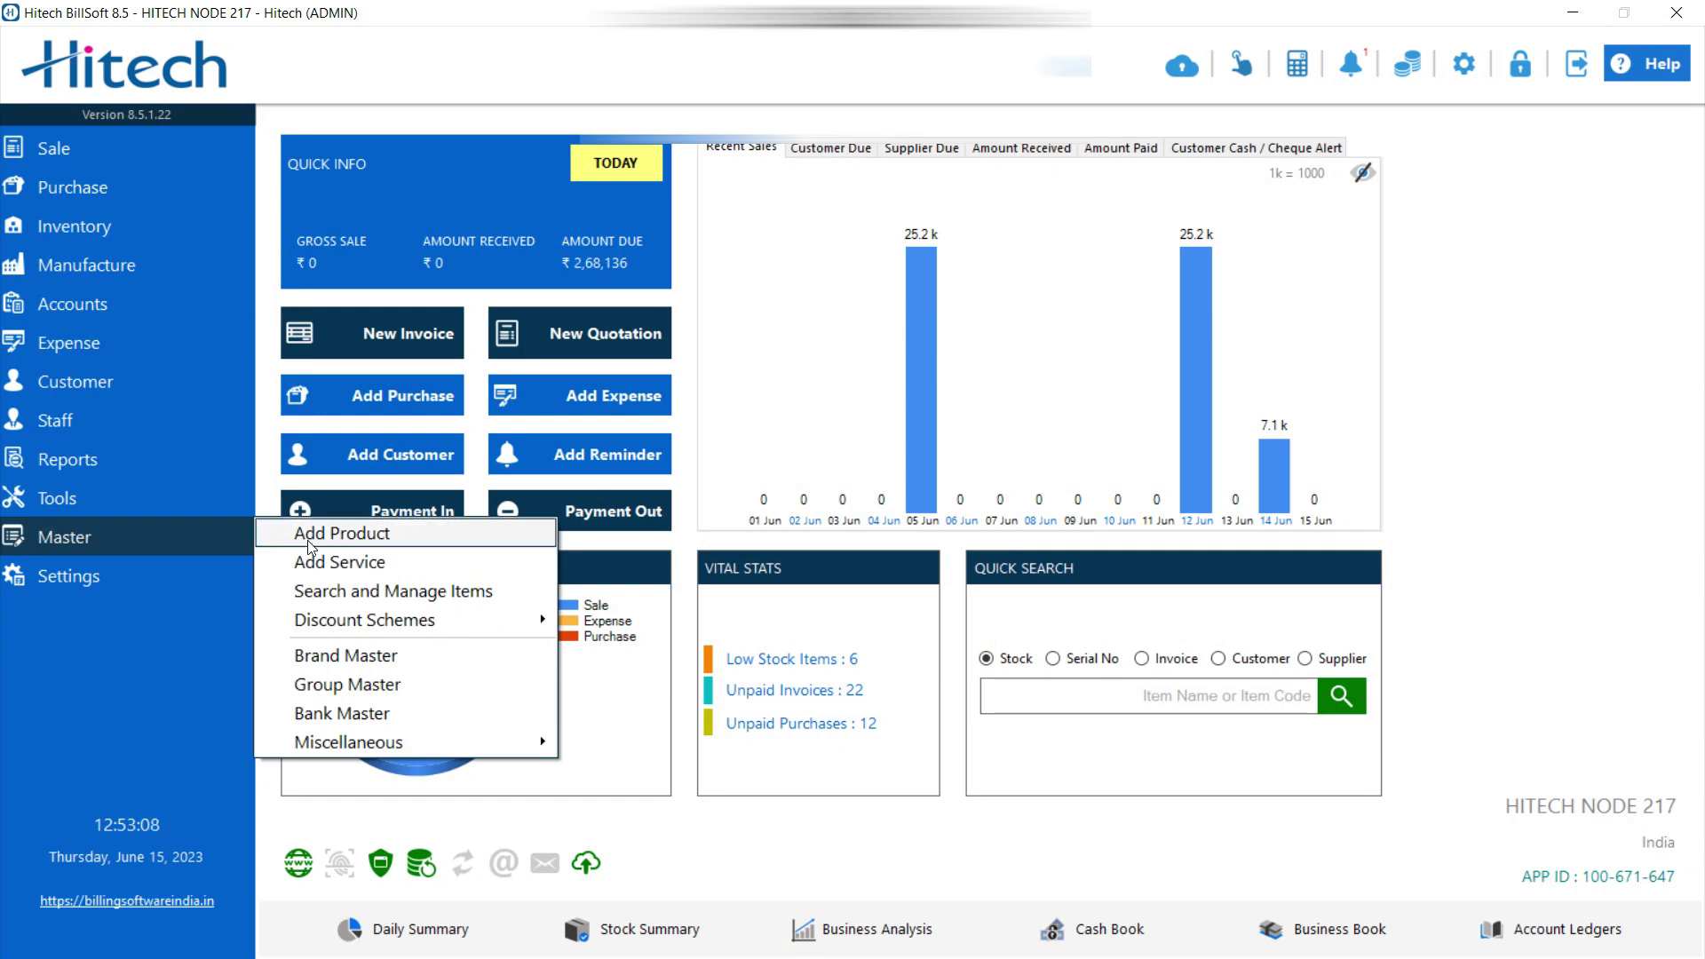
{"action": "left_click", "coordinate": [342, 534]}
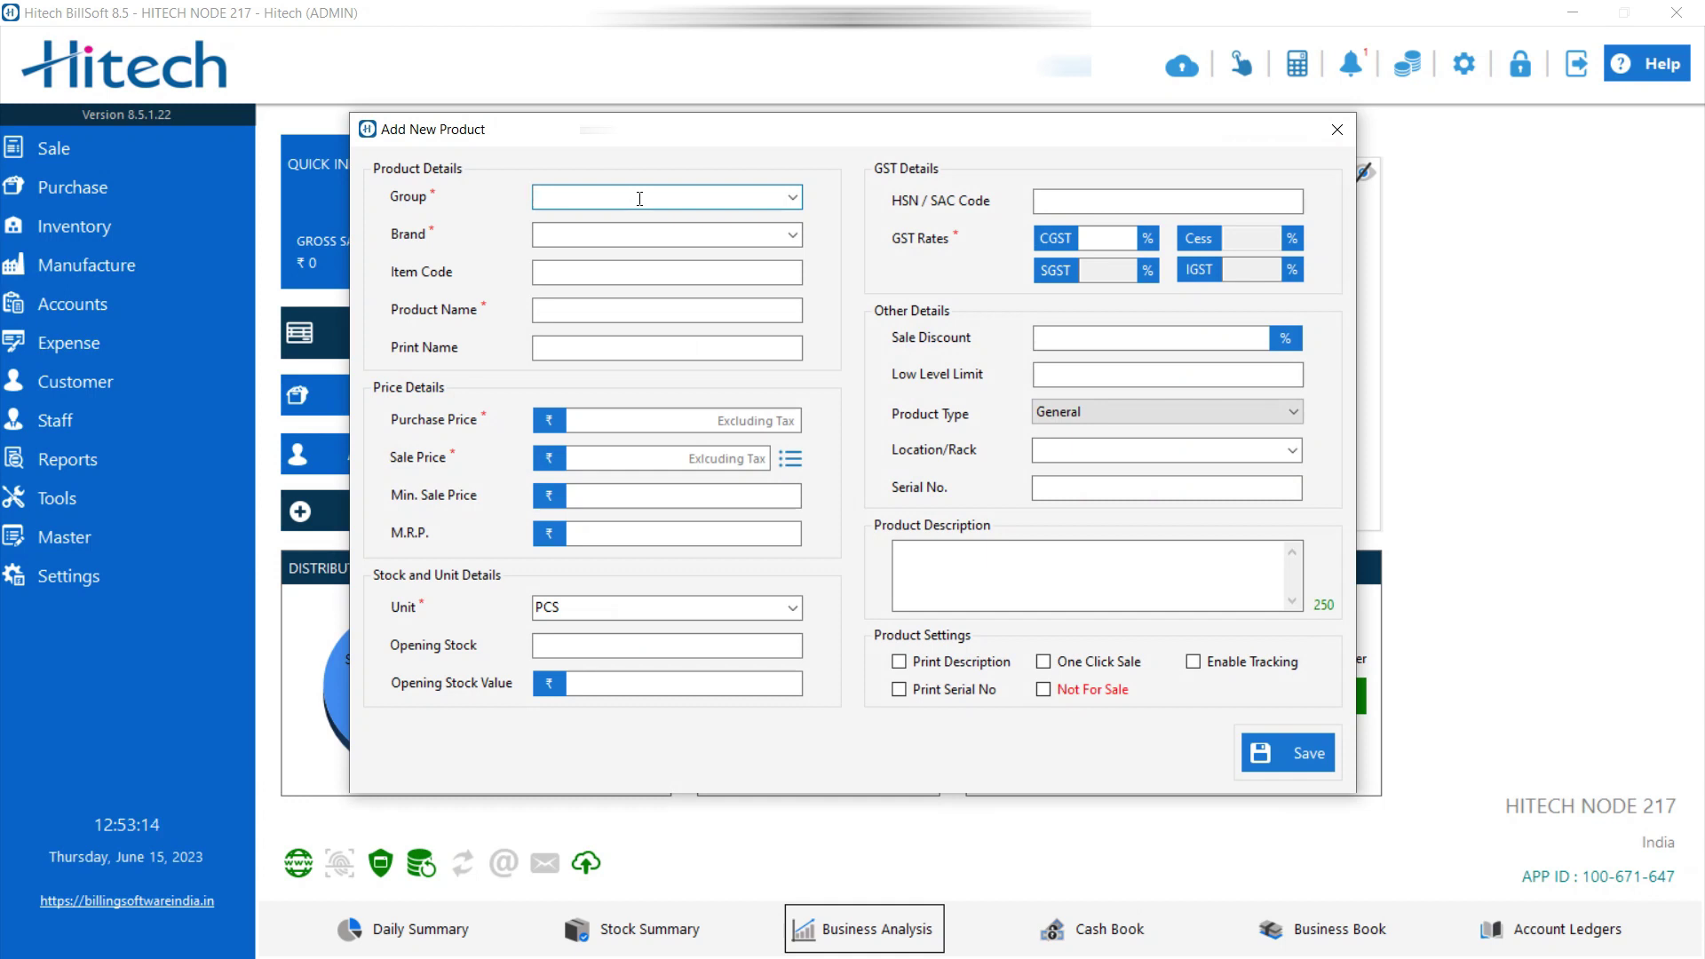
Step: Create and save the new product group 'Cookies' in Group Master
{"action": "type", "text": "co"}
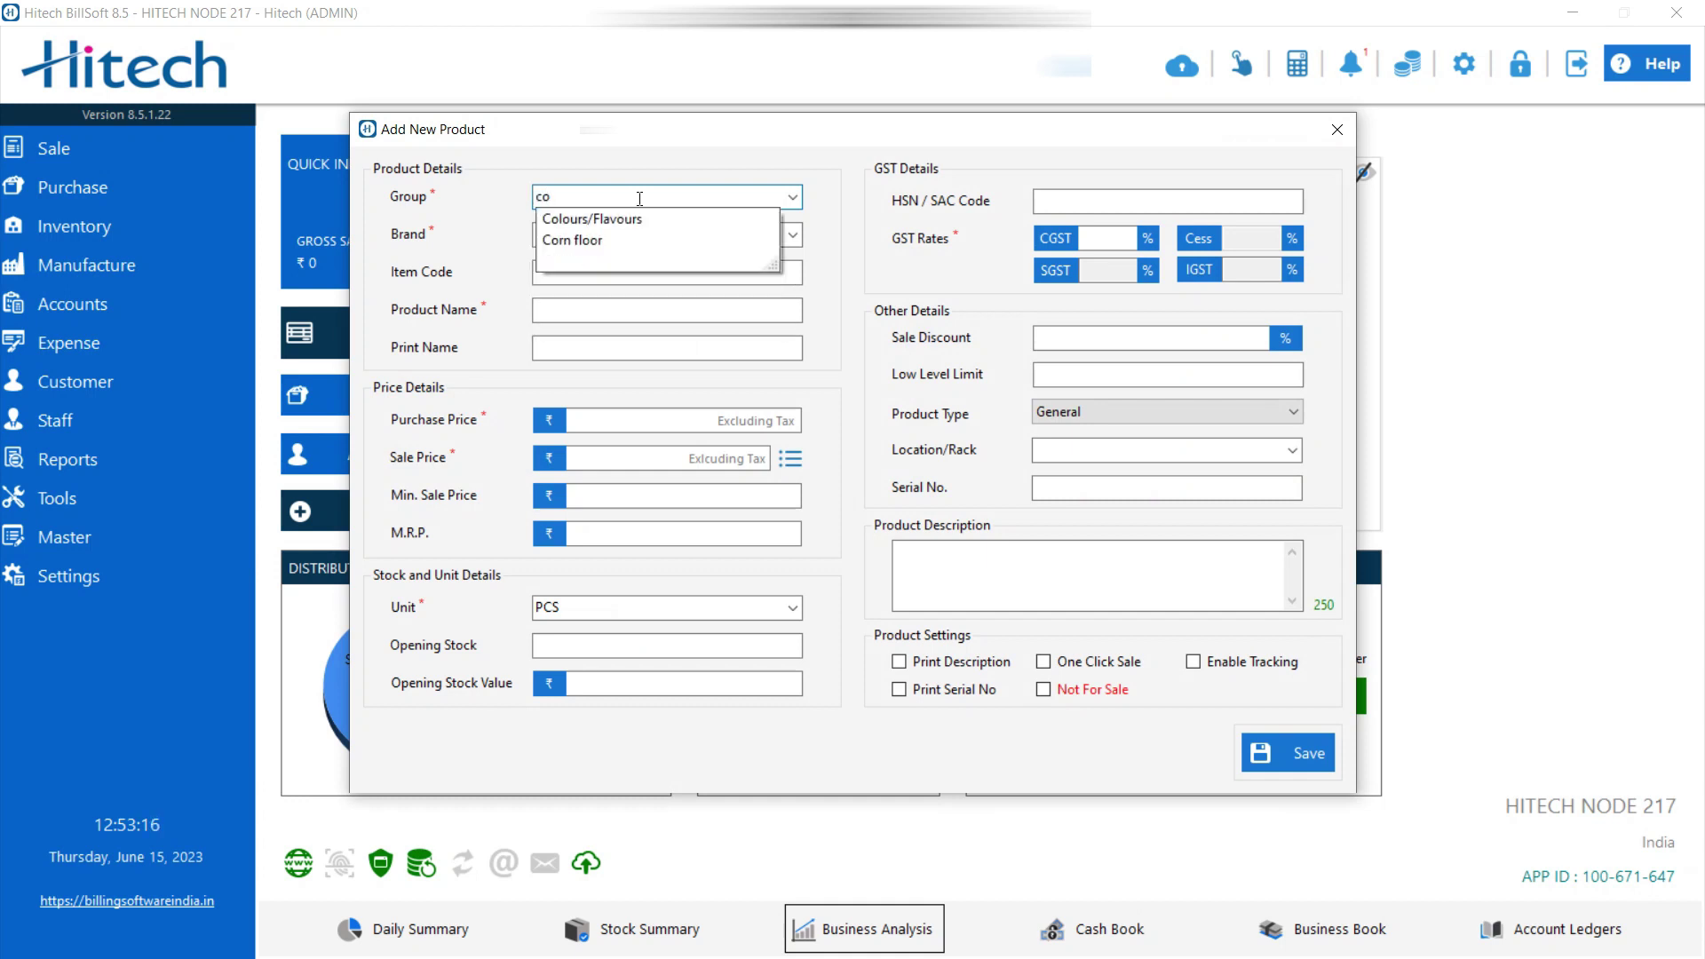
{"action": "type", "text": "okies"}
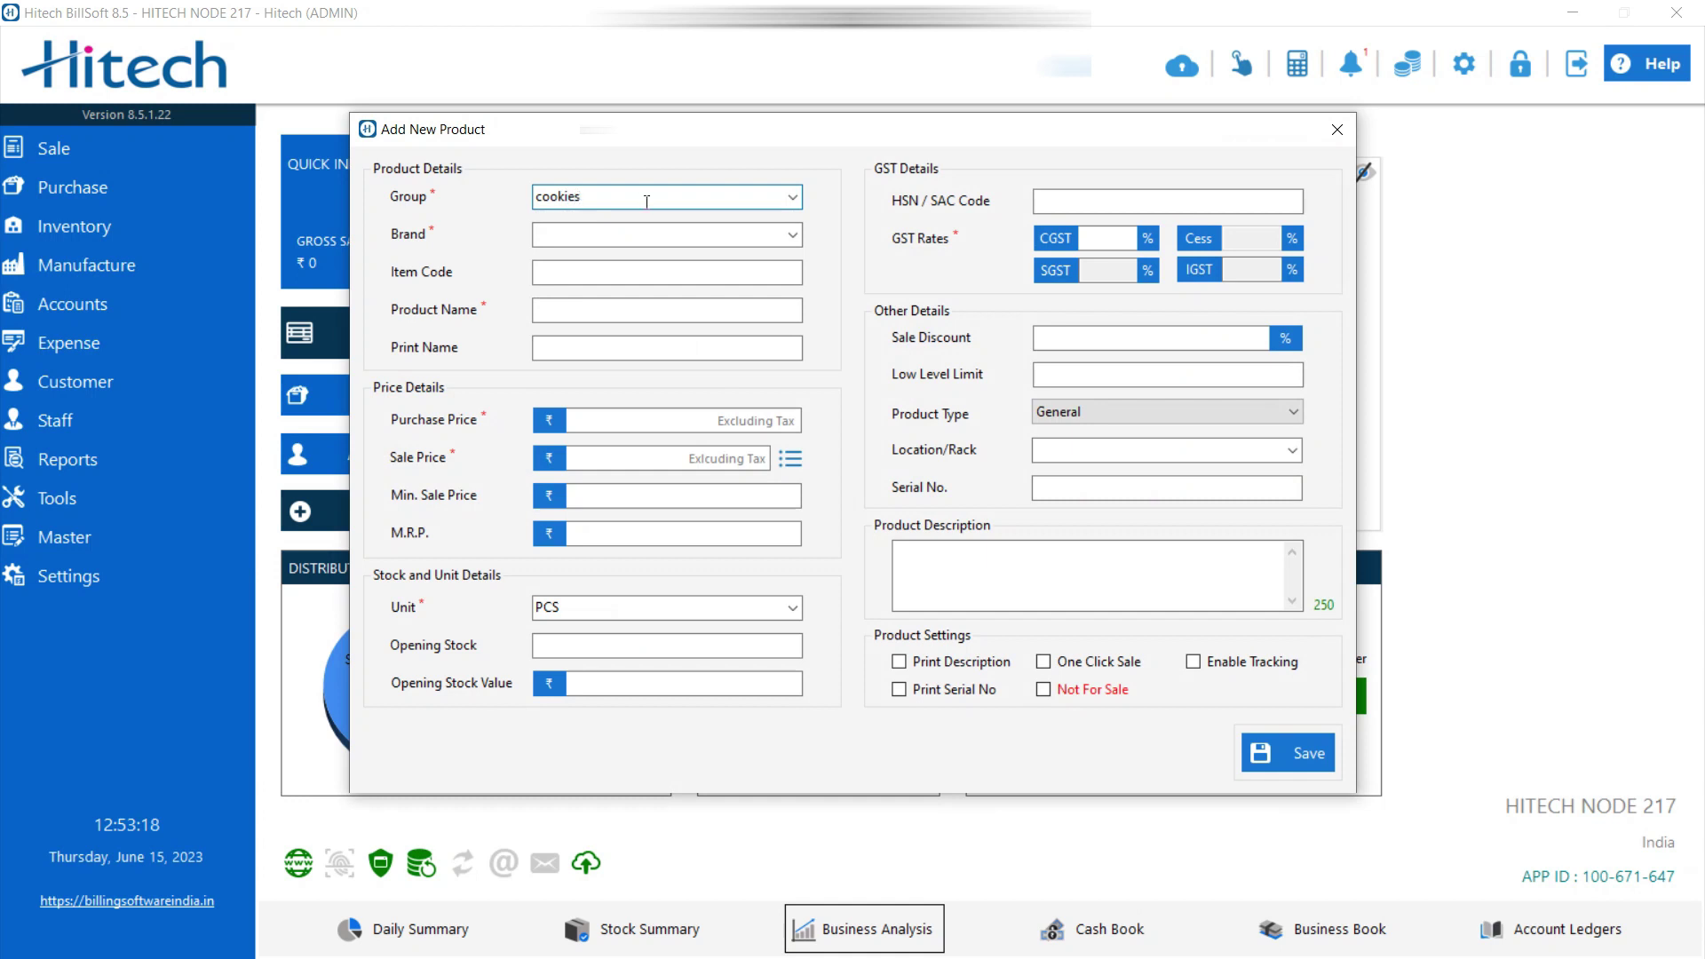
{"action": "left_click", "coordinate": [613, 233]}
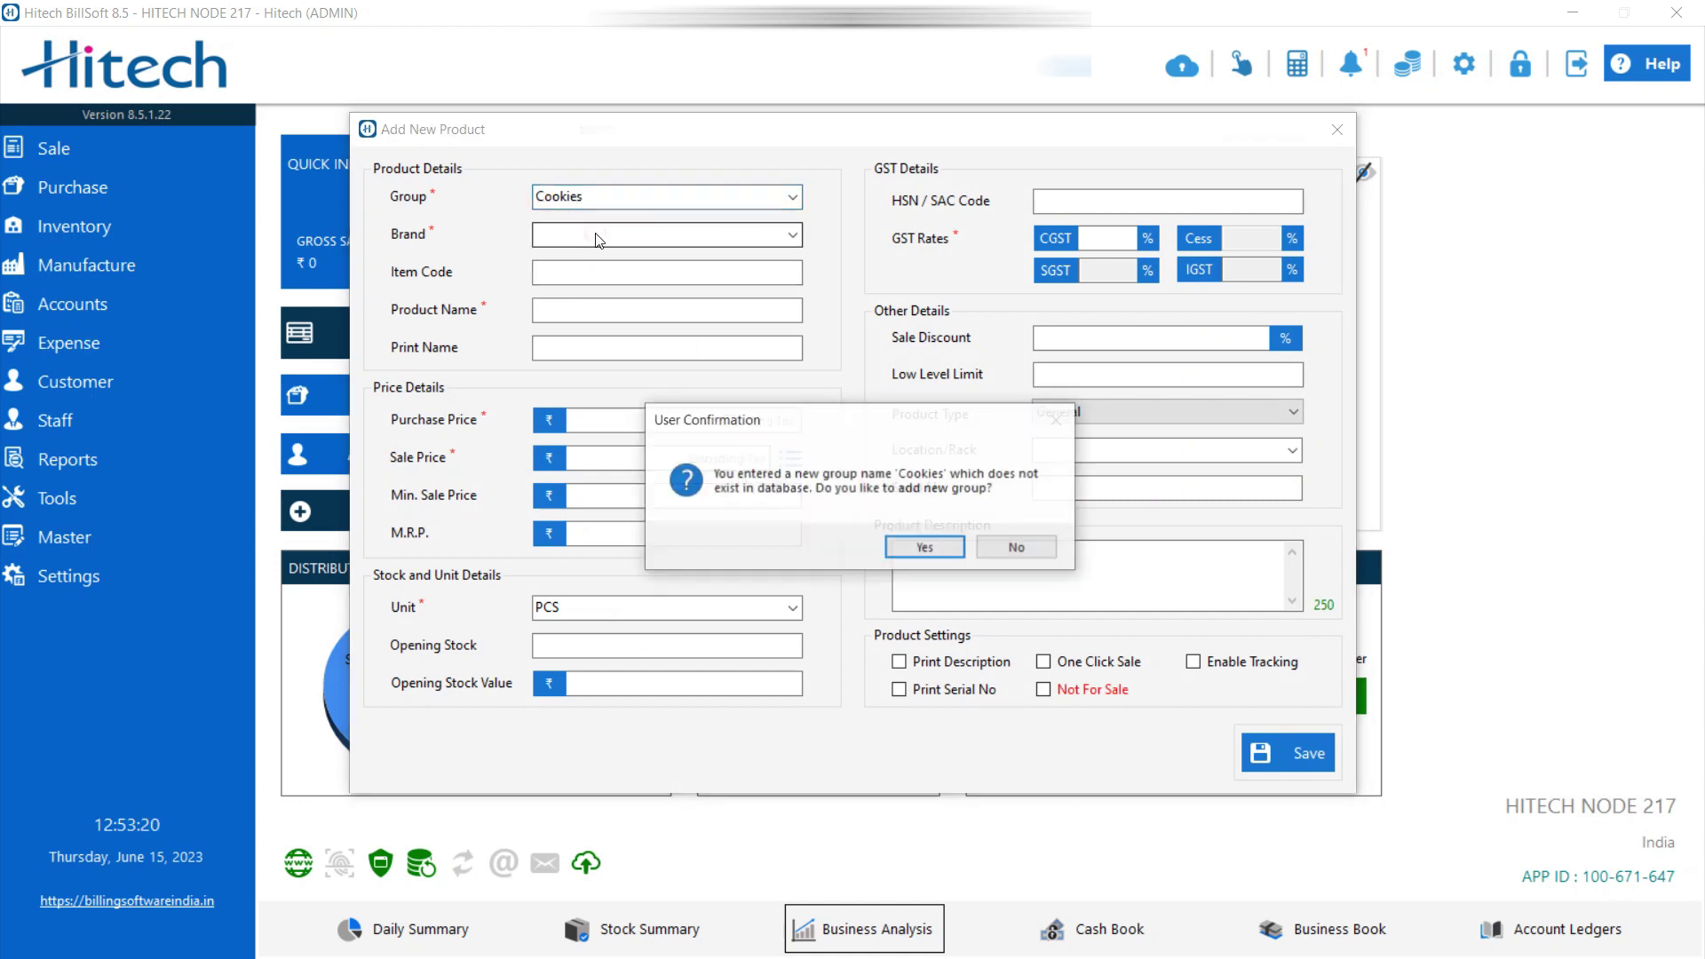
{"action": "left_click", "coordinate": [923, 548]}
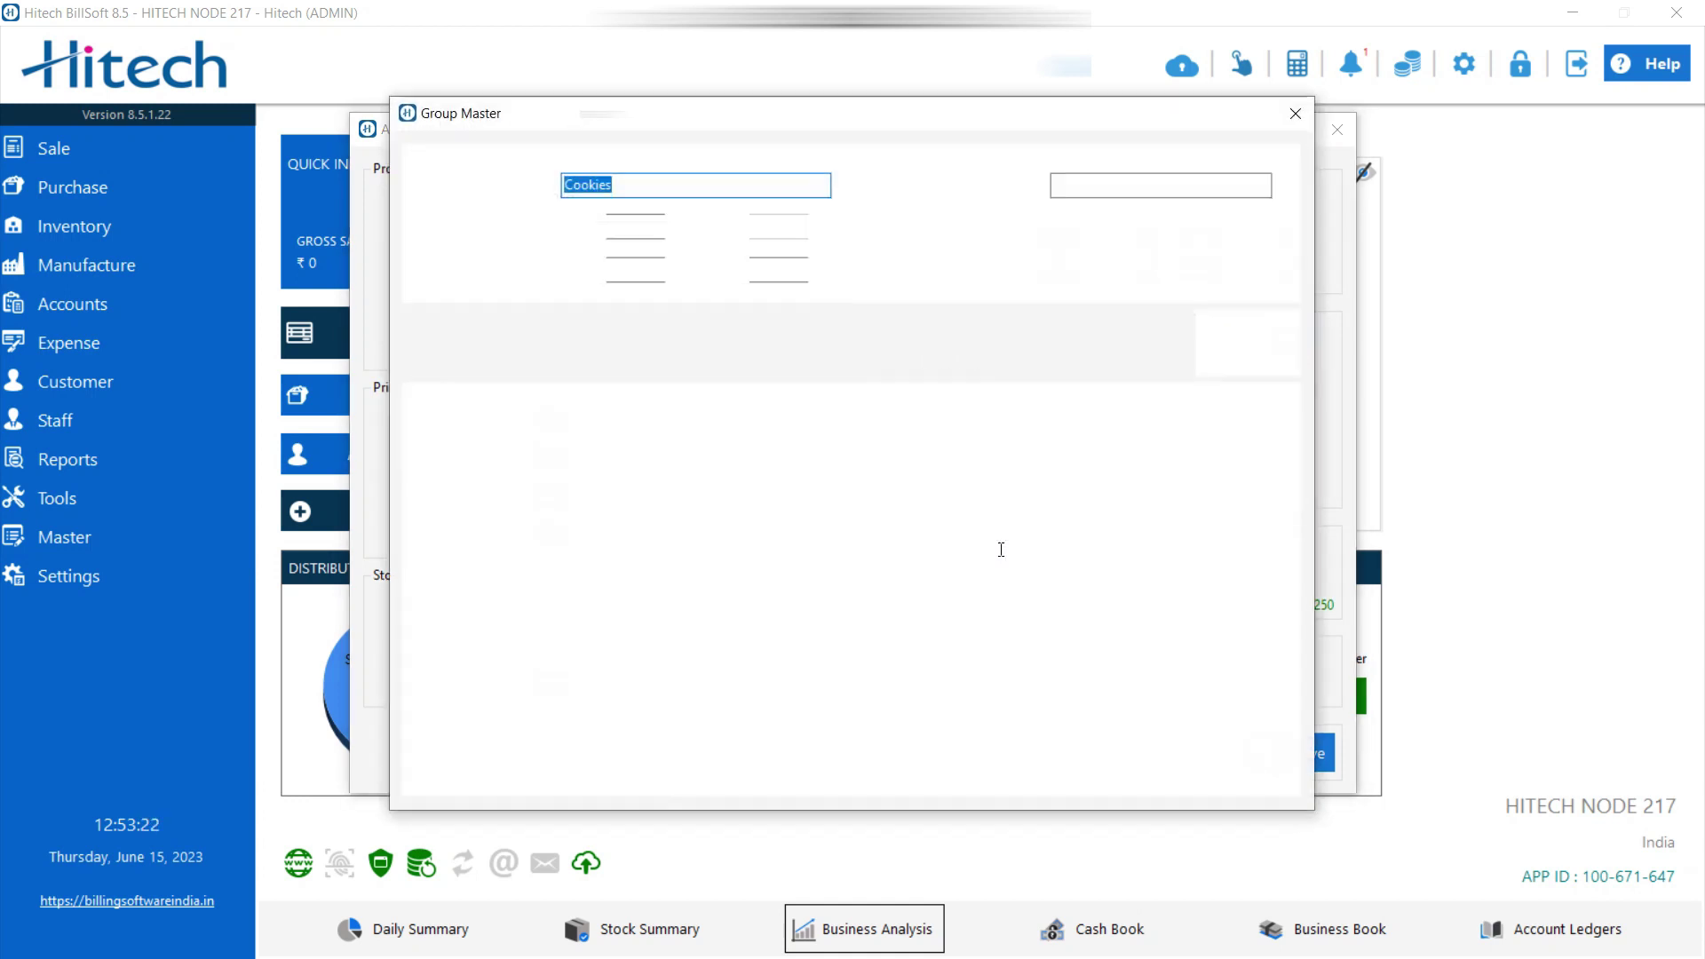
{"action": "left_click", "coordinate": [1241, 360]}
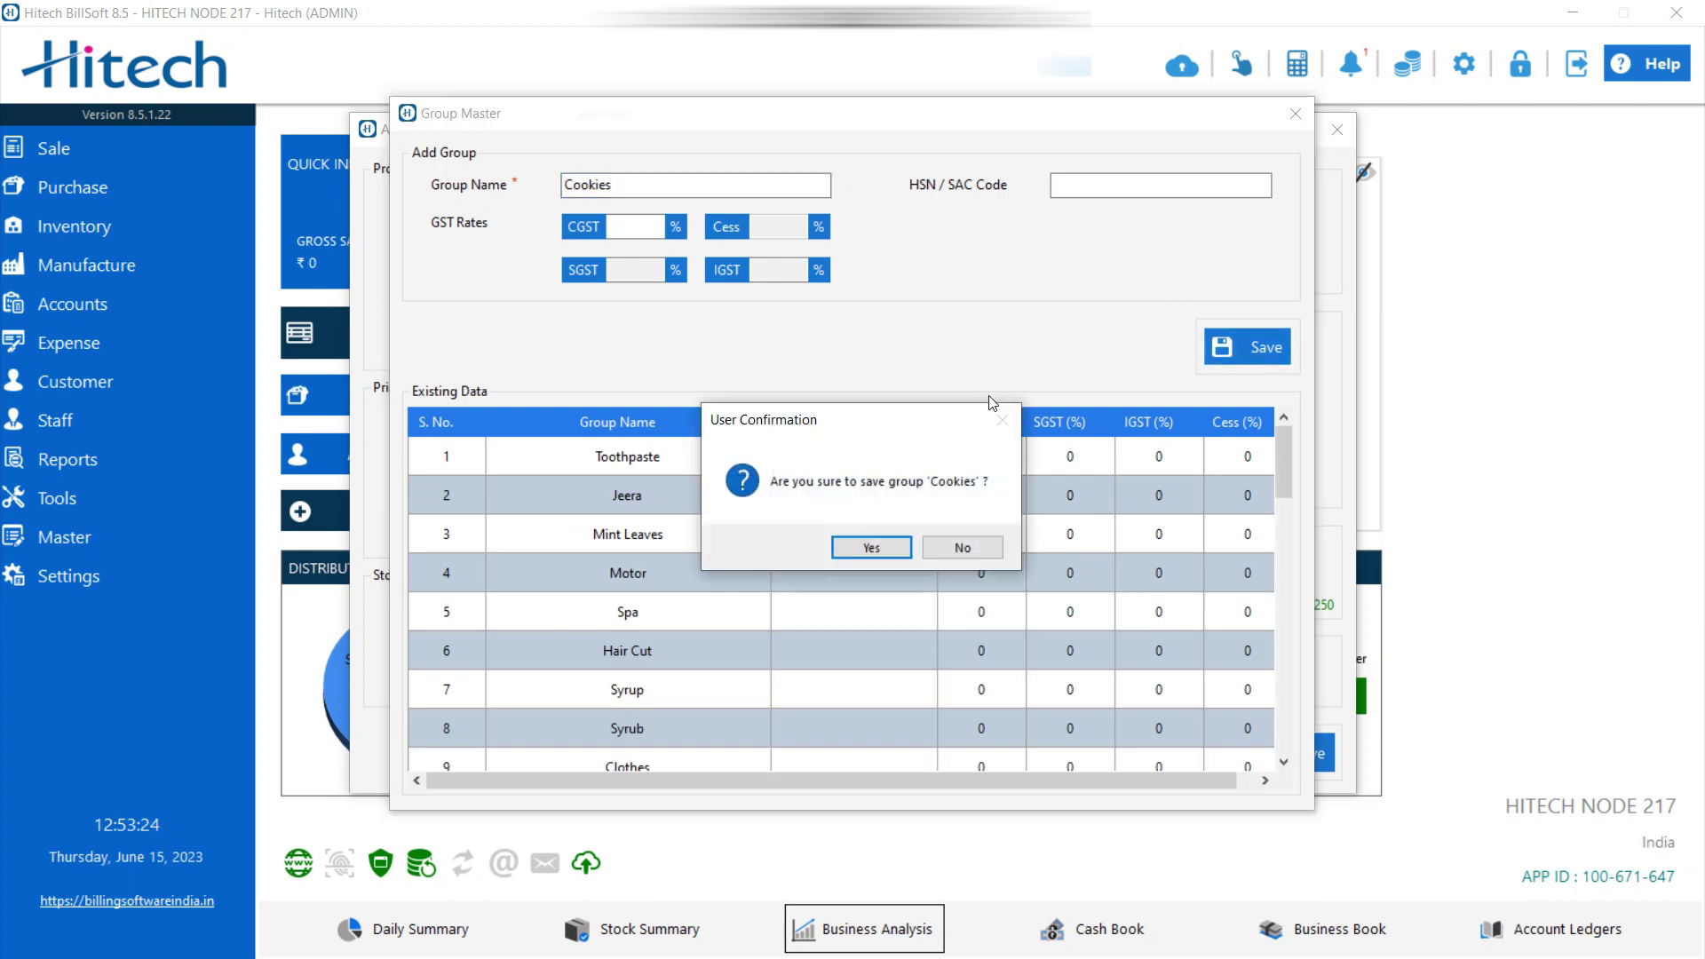
{"action": "left_click", "coordinate": [874, 549]}
{"action": "left_click", "coordinate": [962, 549]}
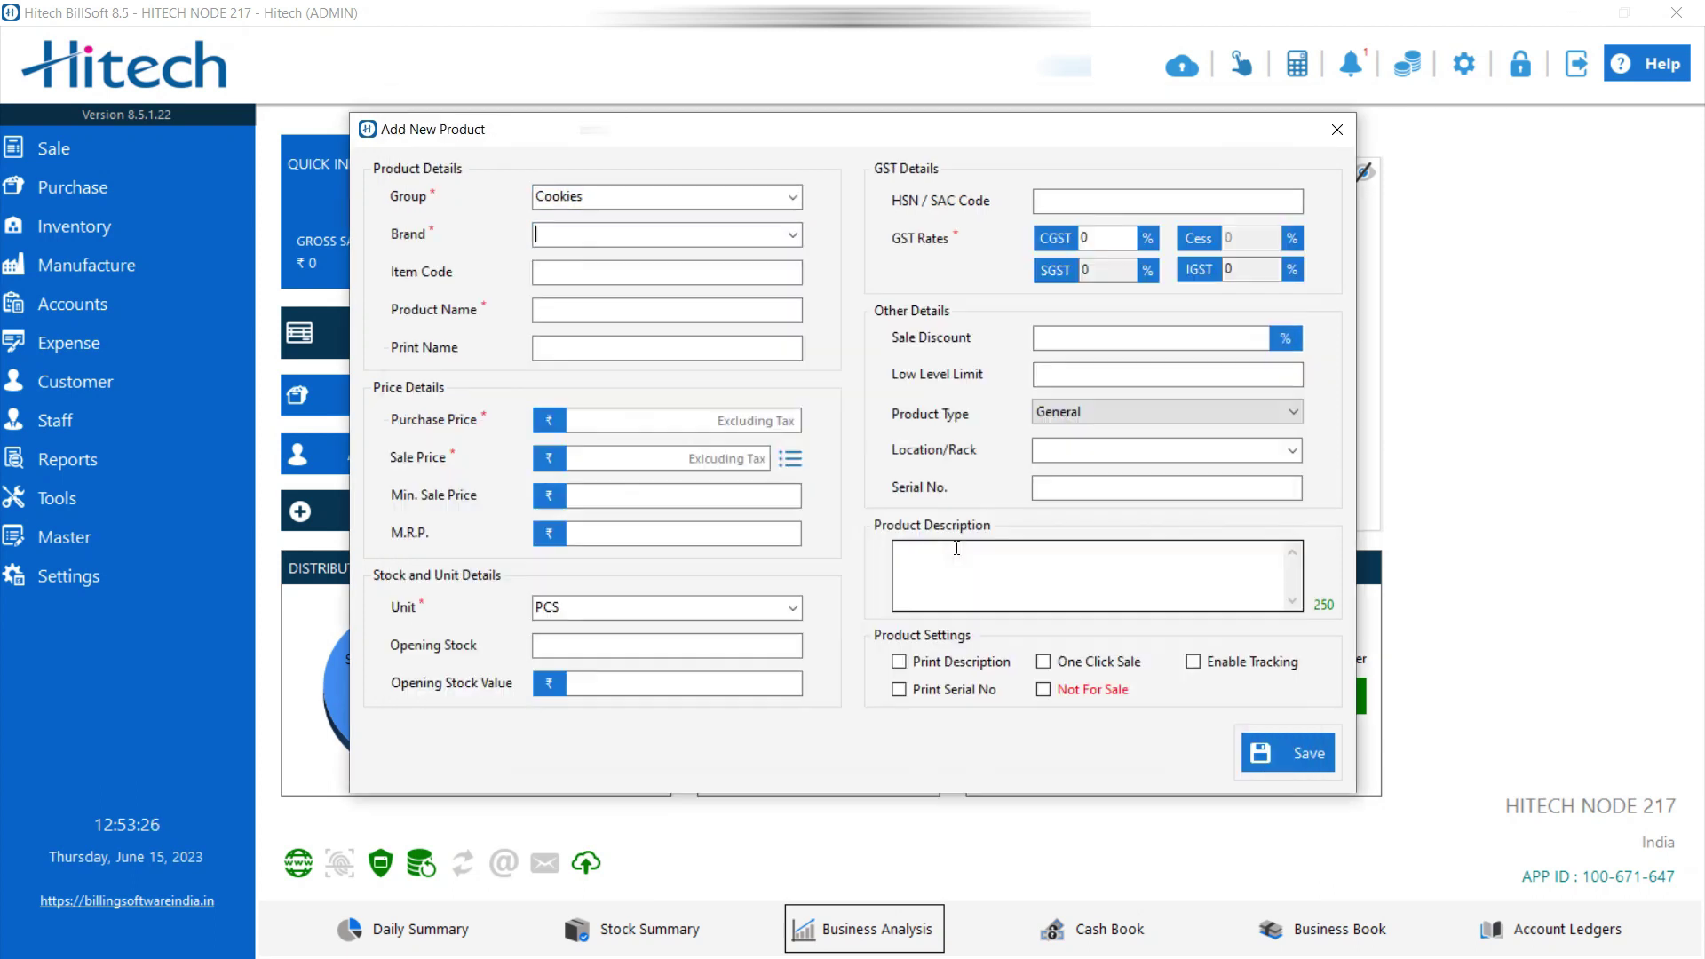
Step: Add 'Bitania' as a new brand for the product
{"action": "type", "text": "a"}
{"action": "key", "text": "BackSpace"}
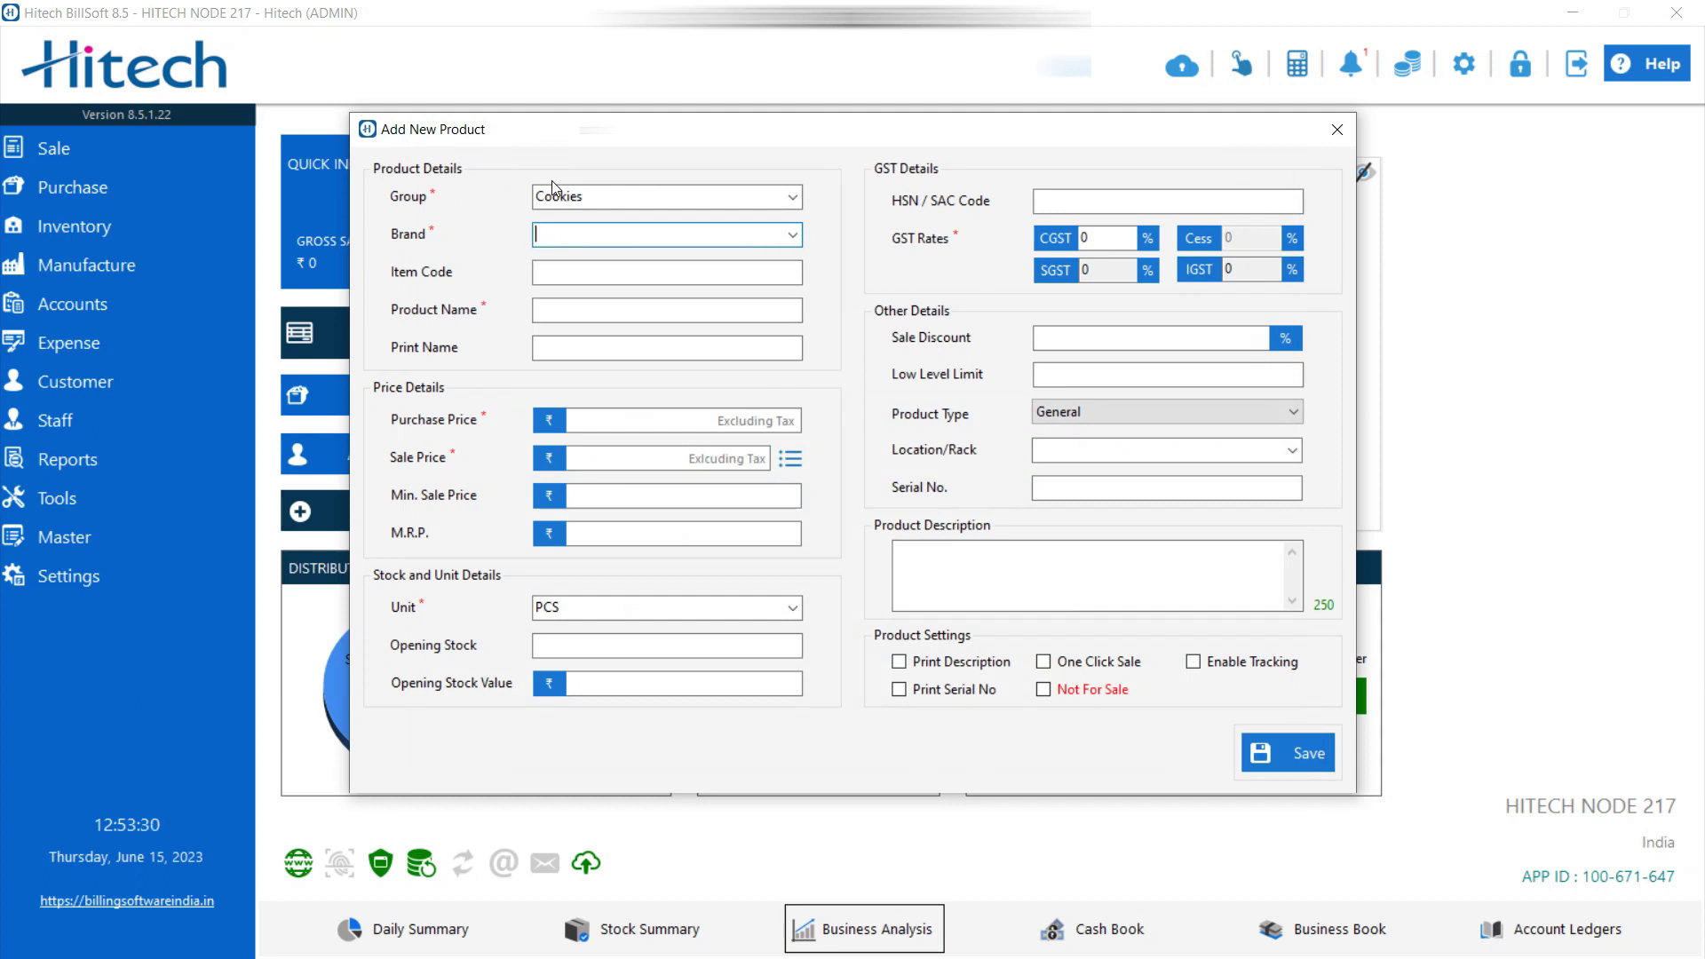
{"action": "type", "text": "Bitania"}
{"action": "left_click", "coordinate": [543, 272]}
{"action": "left_click", "coordinate": [941, 551]}
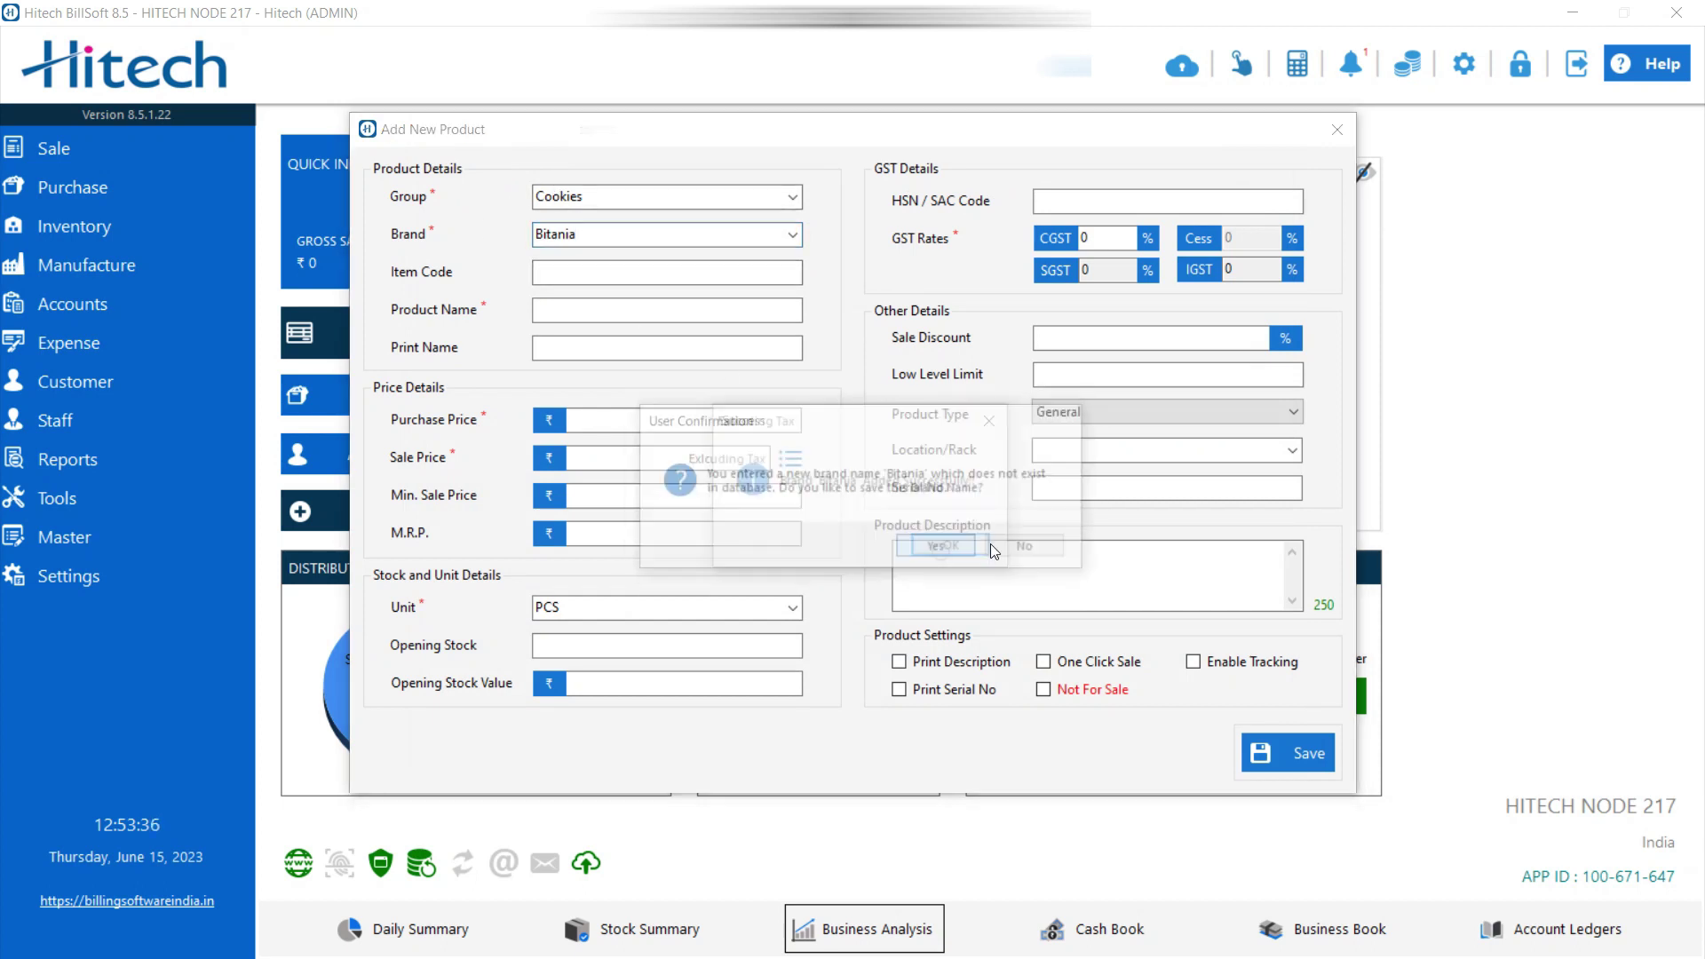
{"action": "left_click", "coordinate": [989, 547]}
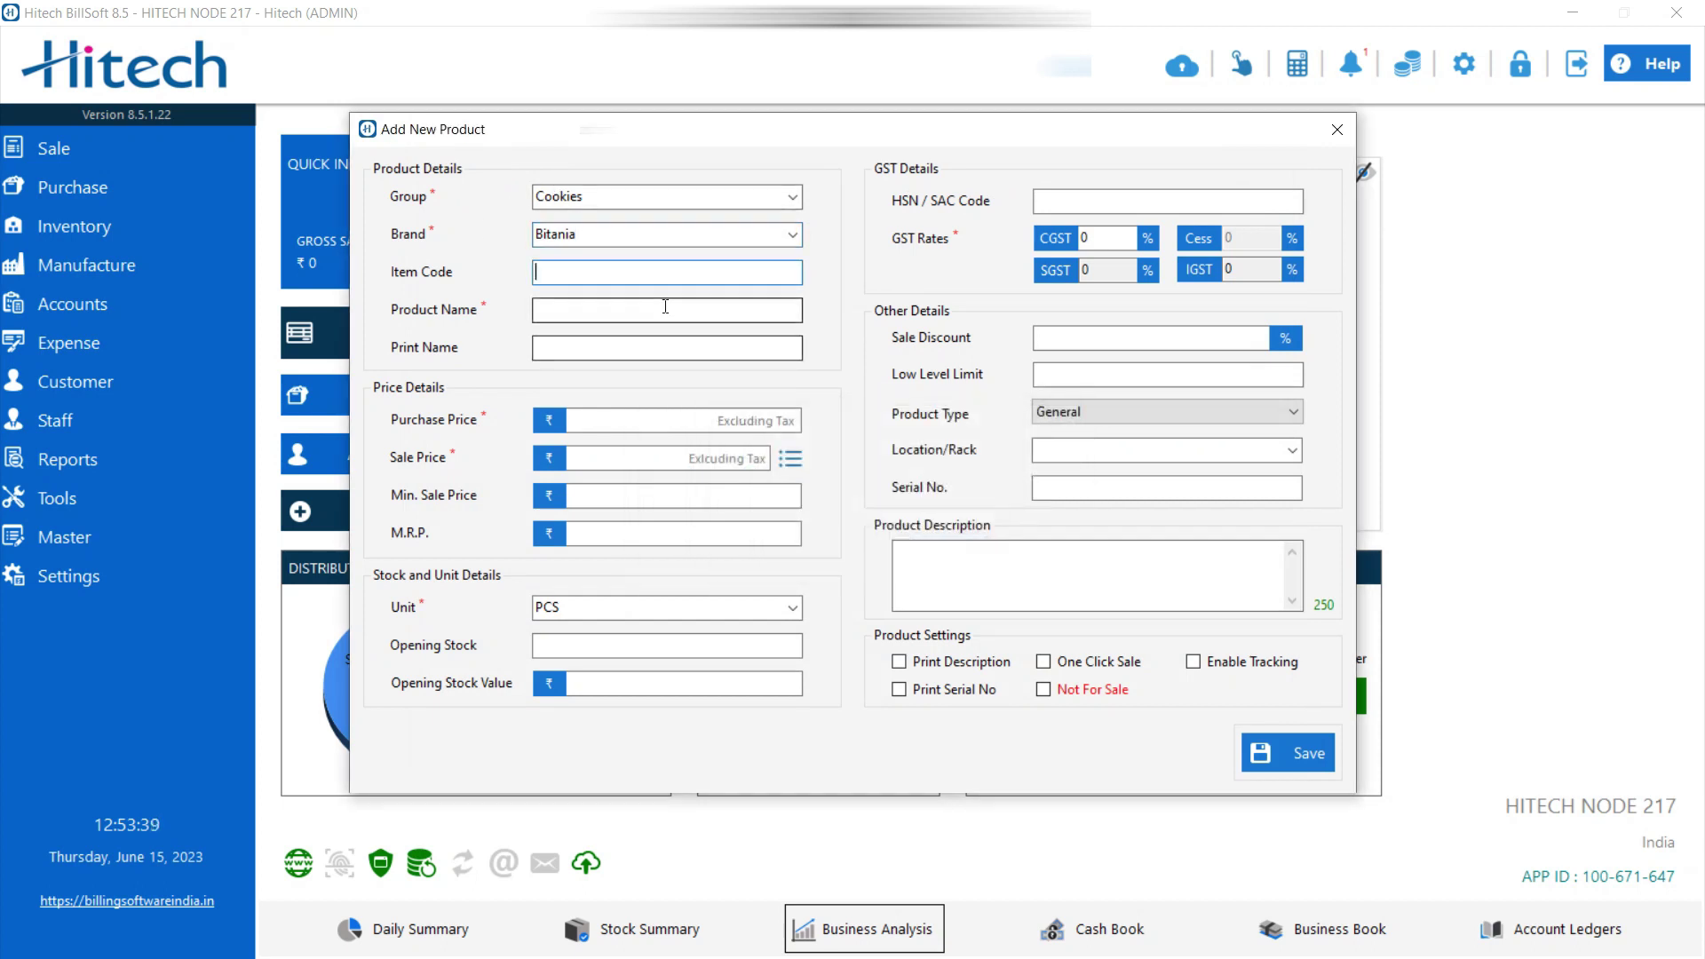
Step: Save product Bitania Cookies with purchase price 0 and sale price 50
{"action": "left_click", "coordinate": [585, 313]}
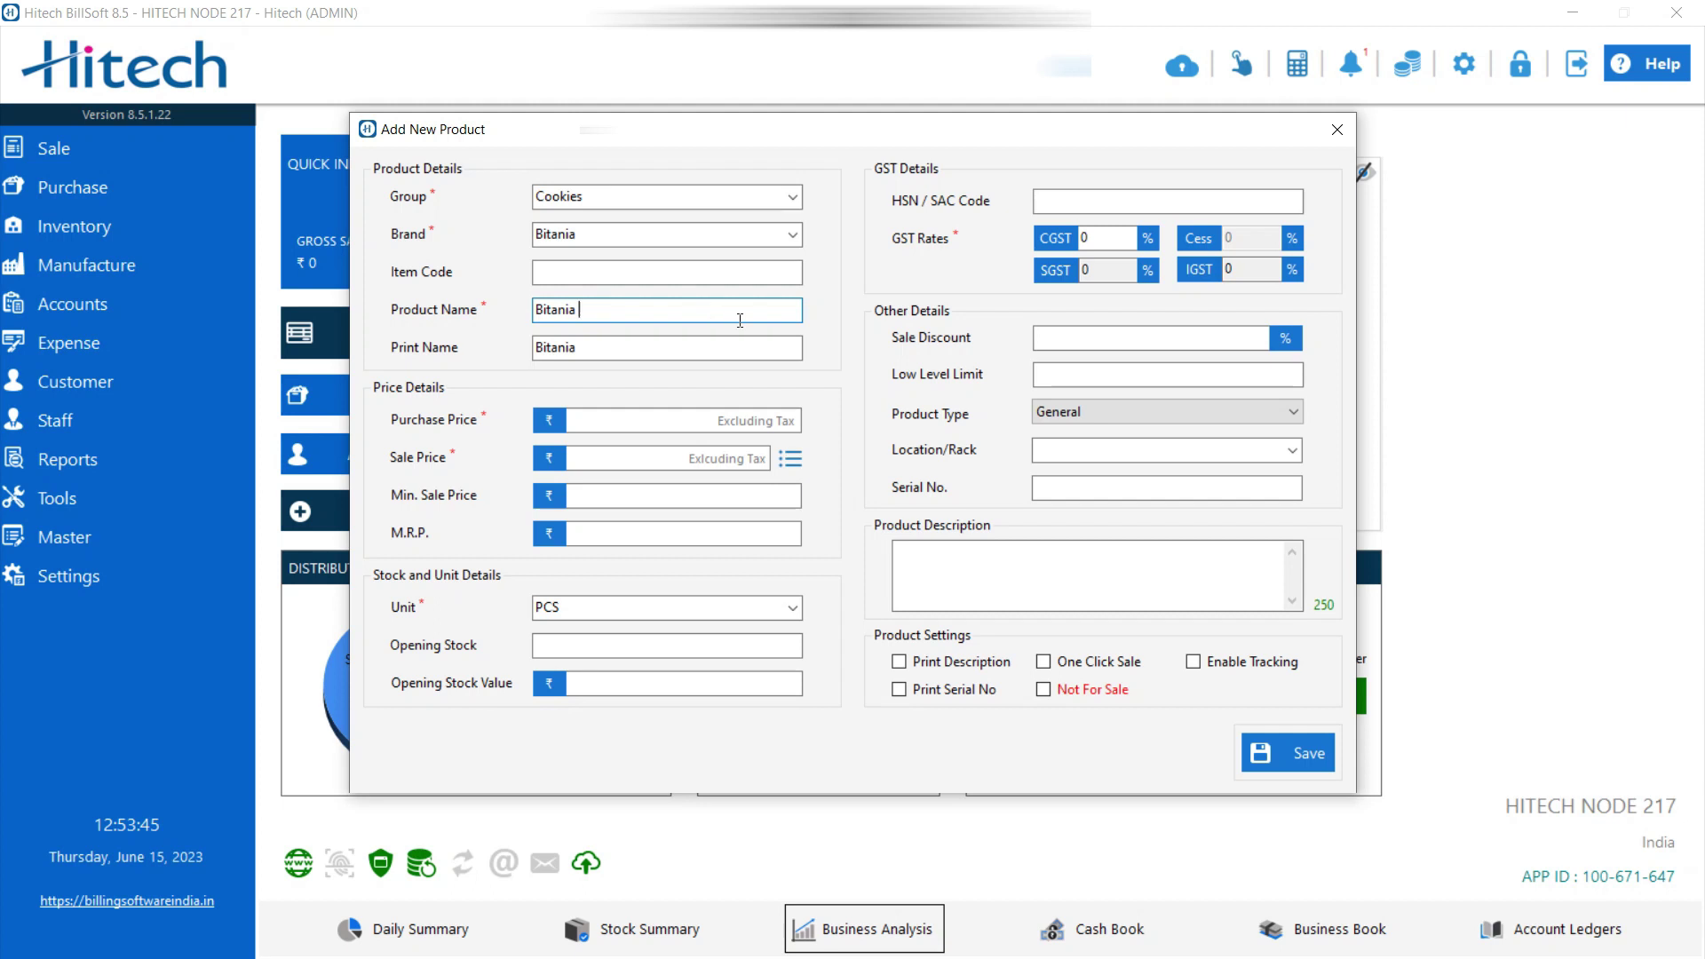
{"action": "type", "text": "Cookies"}
{"action": "left_click", "coordinate": [634, 429]}
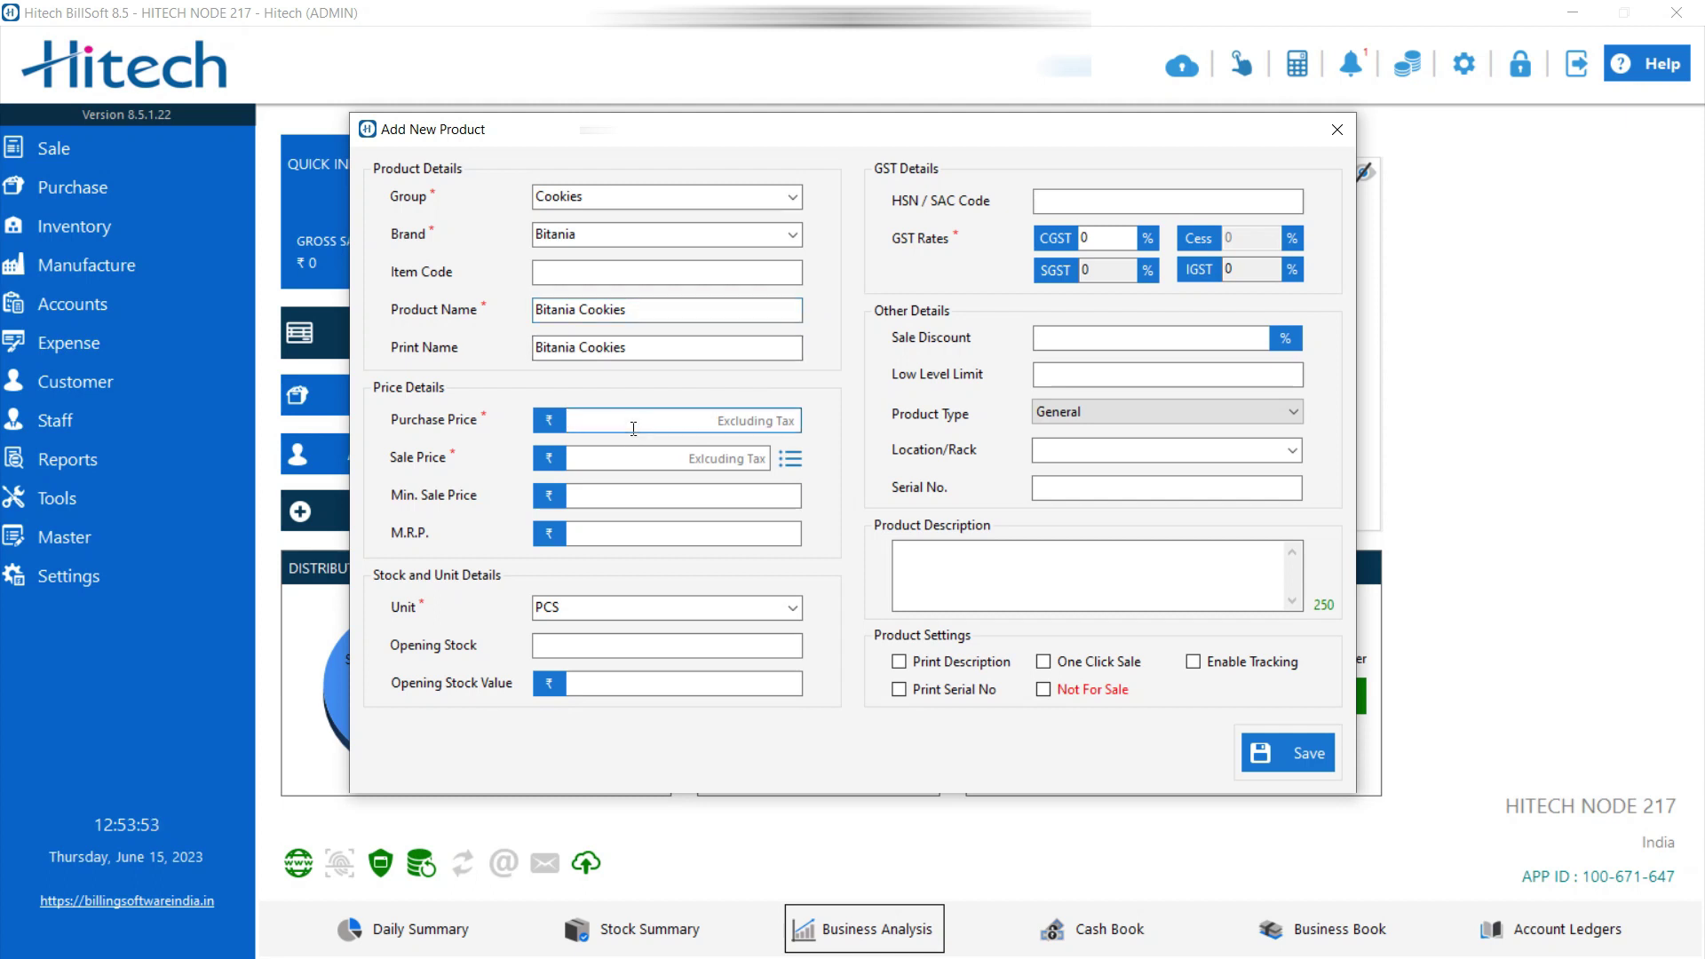
{"action": "type", "text": "0"}
{"action": "left_click", "coordinate": [604, 460]}
{"action": "type", "text": "50"}
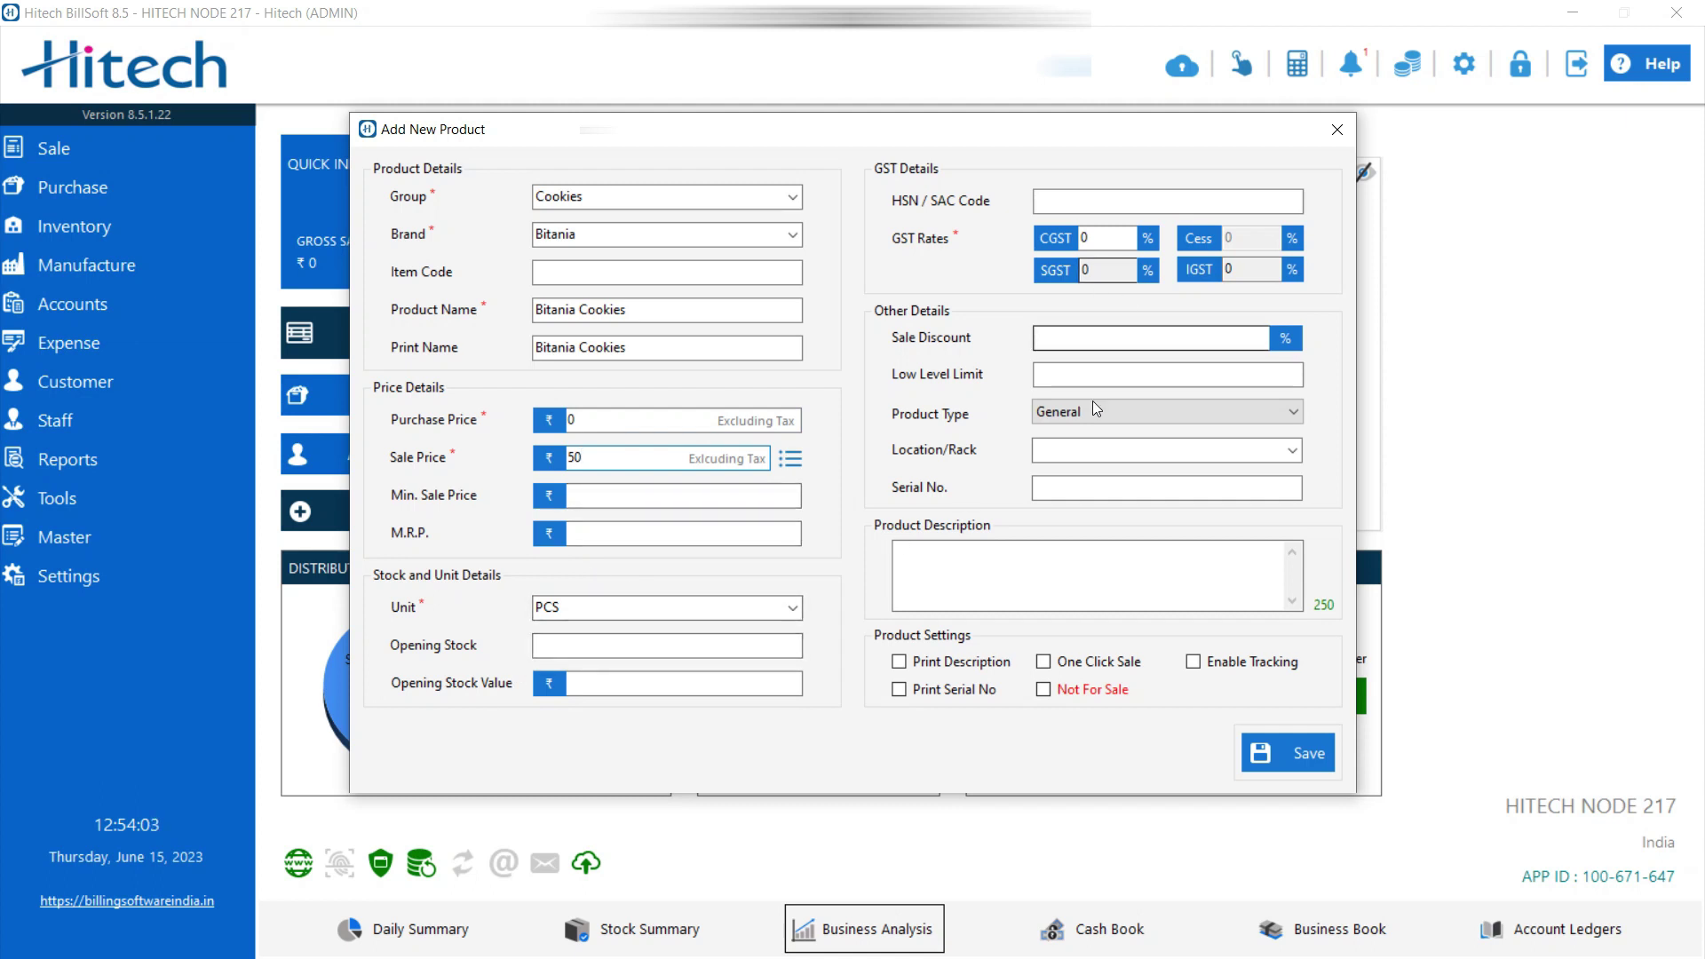
{"action": "left_click", "coordinate": [1282, 754]}
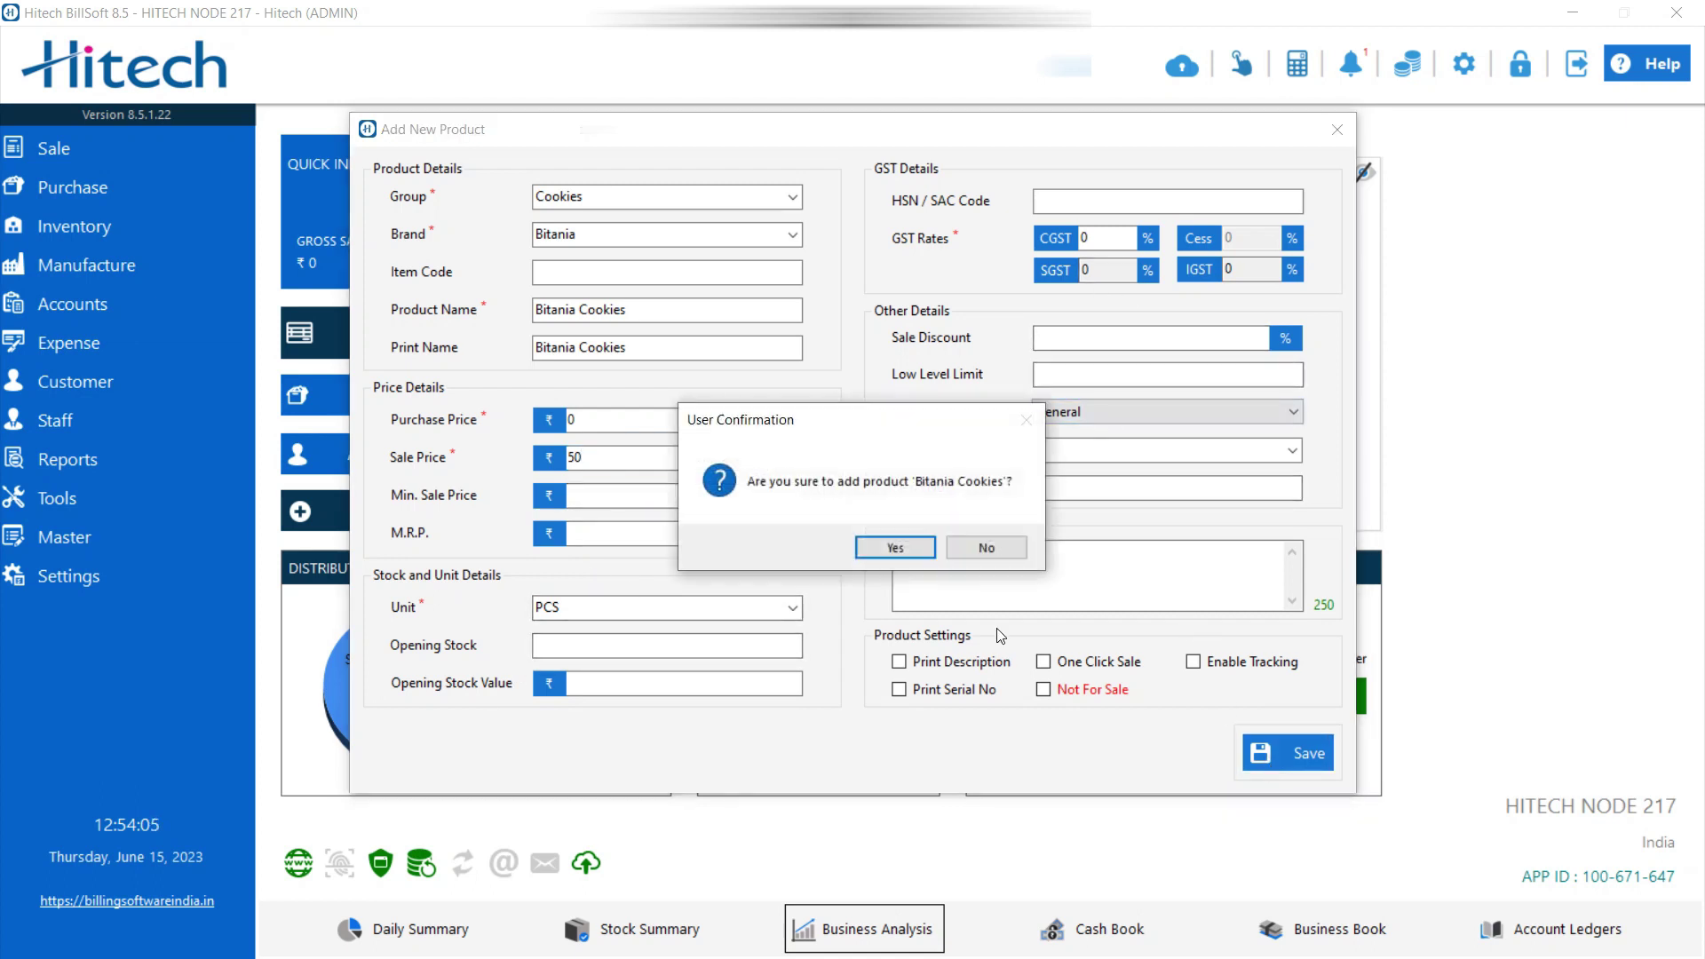
{"action": "left_click", "coordinate": [918, 546]}
{"action": "key", "text": "Return"}
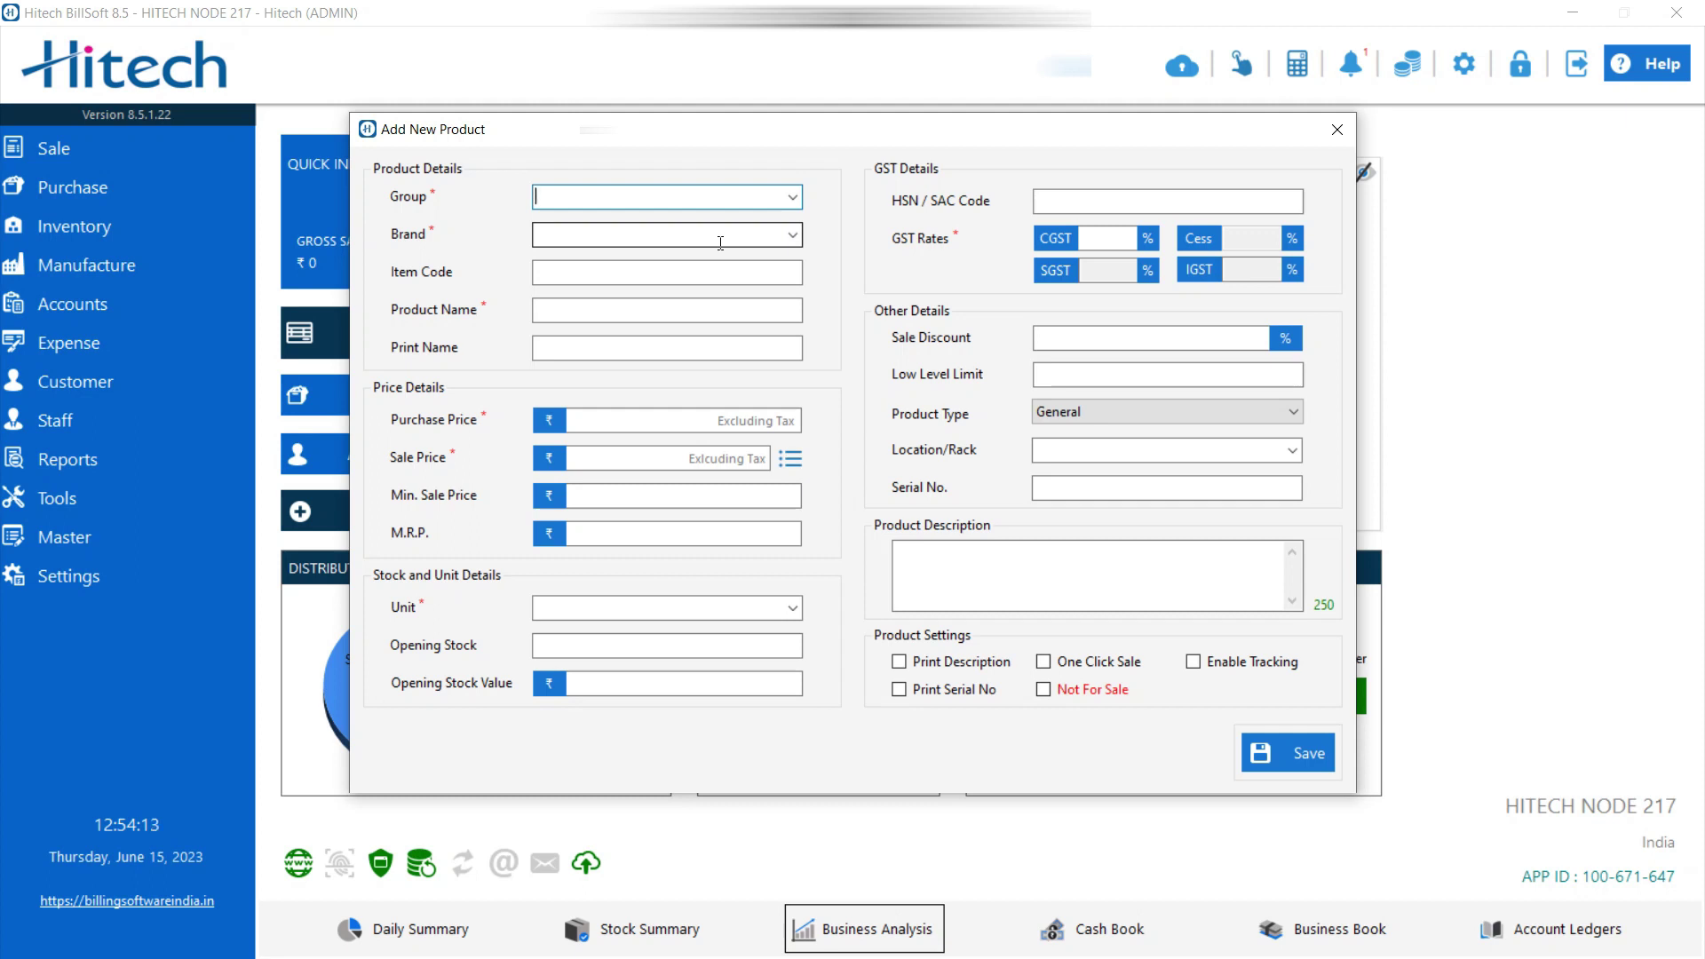
Step: Enter 'flour' as the group and save Flour as a new group in Group Master
{"action": "type", "text": "flour"}
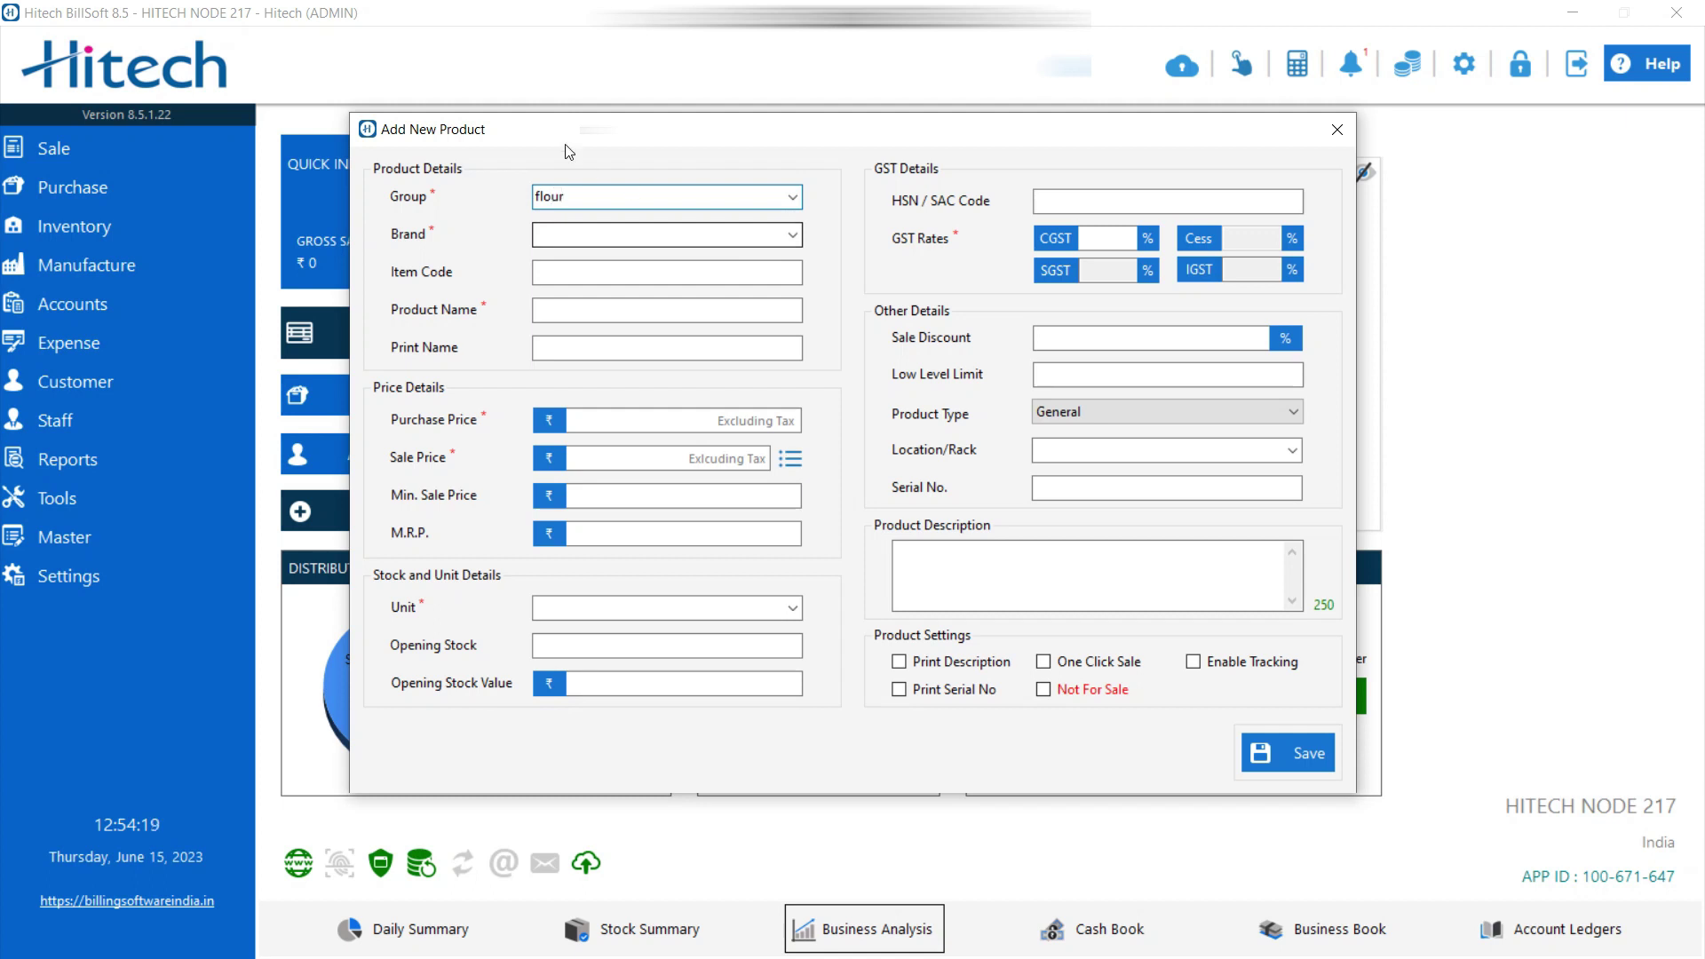
{"action": "left_click", "coordinate": [578, 236]}
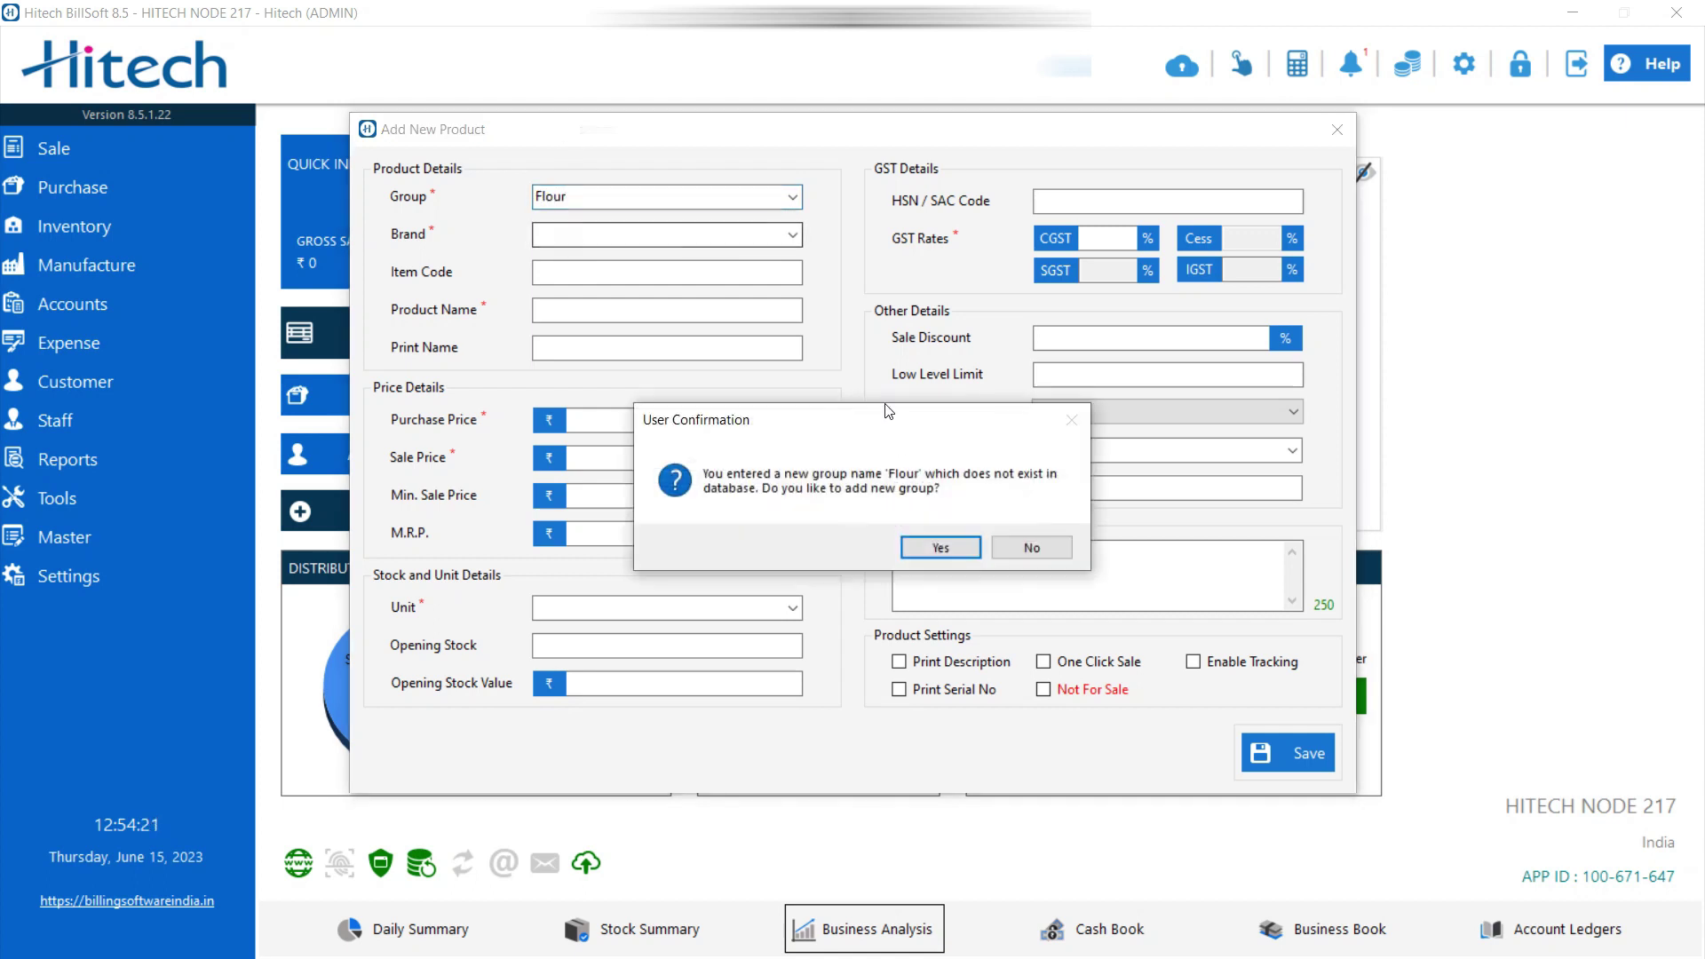
{"action": "left_click", "coordinate": [939, 550]}
{"action": "left_click", "coordinate": [1261, 346]}
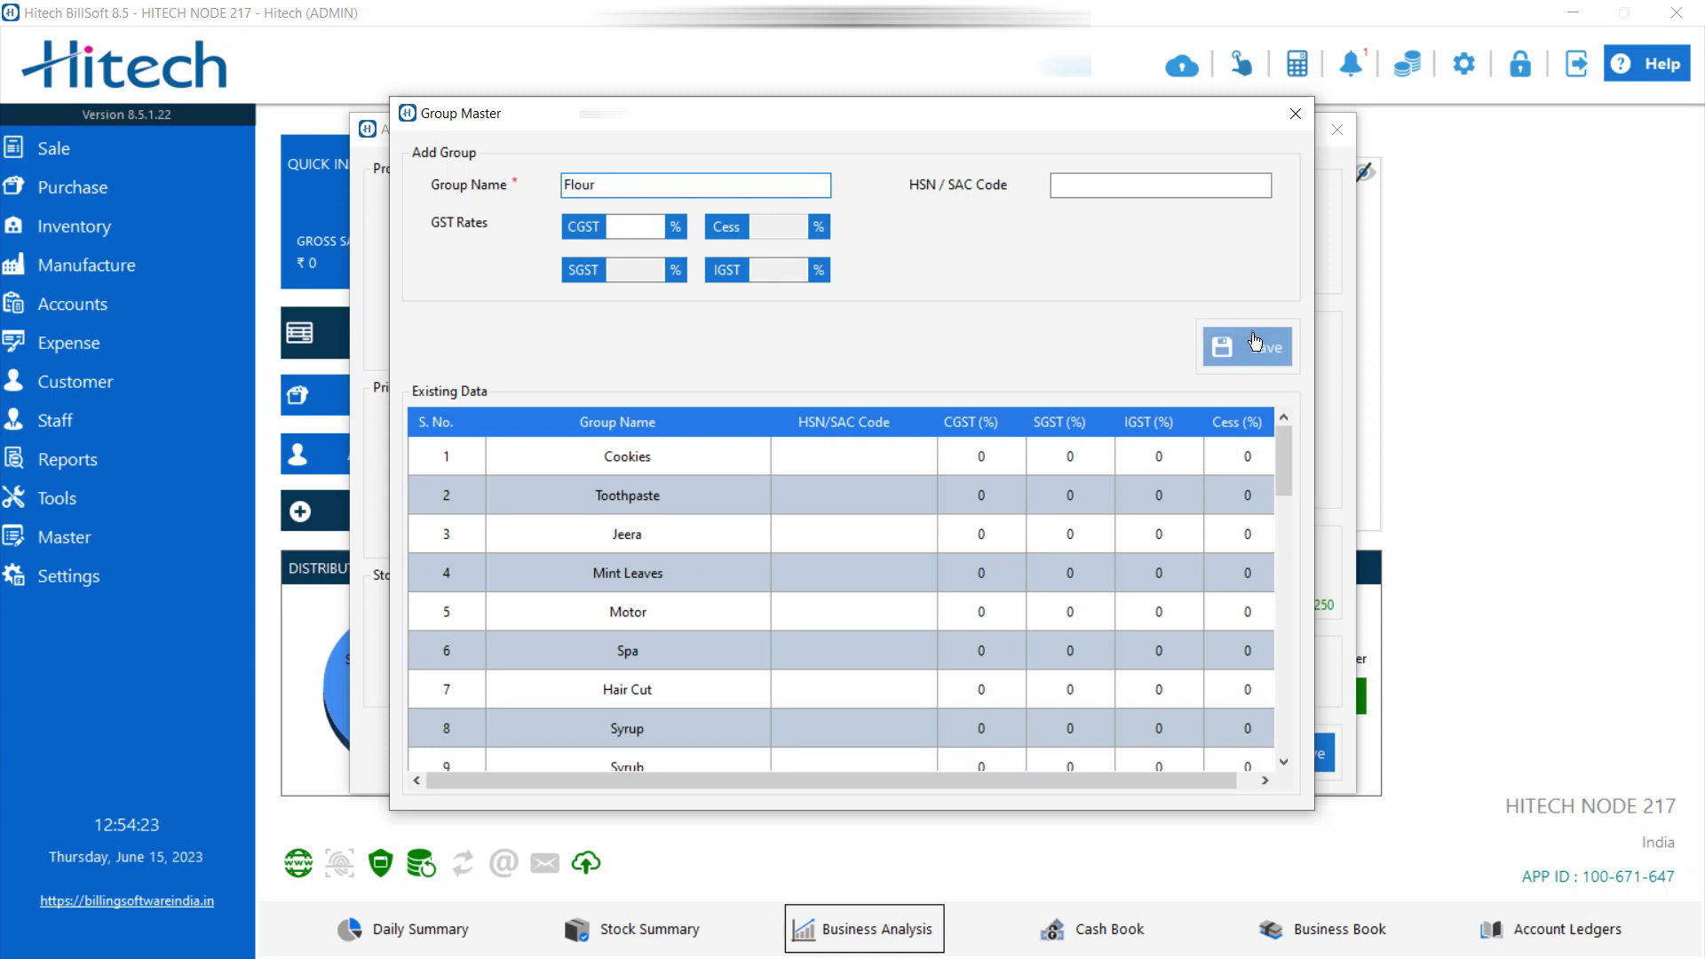
{"action": "left_click", "coordinate": [860, 548]}
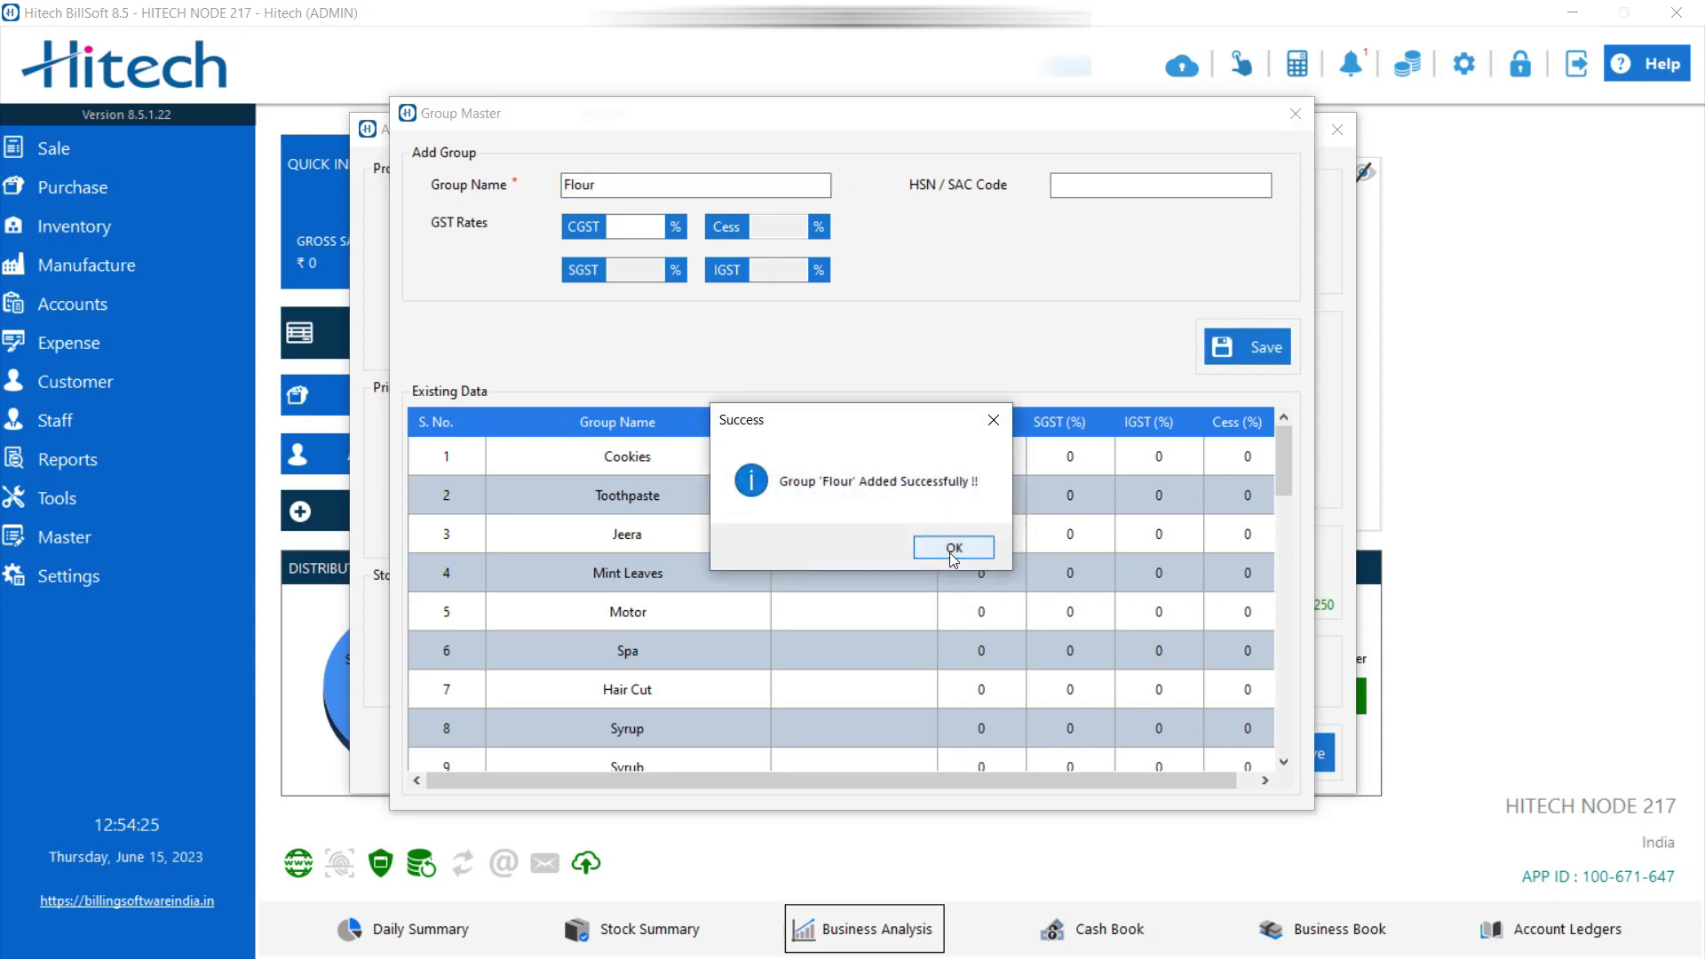
{"action": "left_click", "coordinate": [952, 547]}
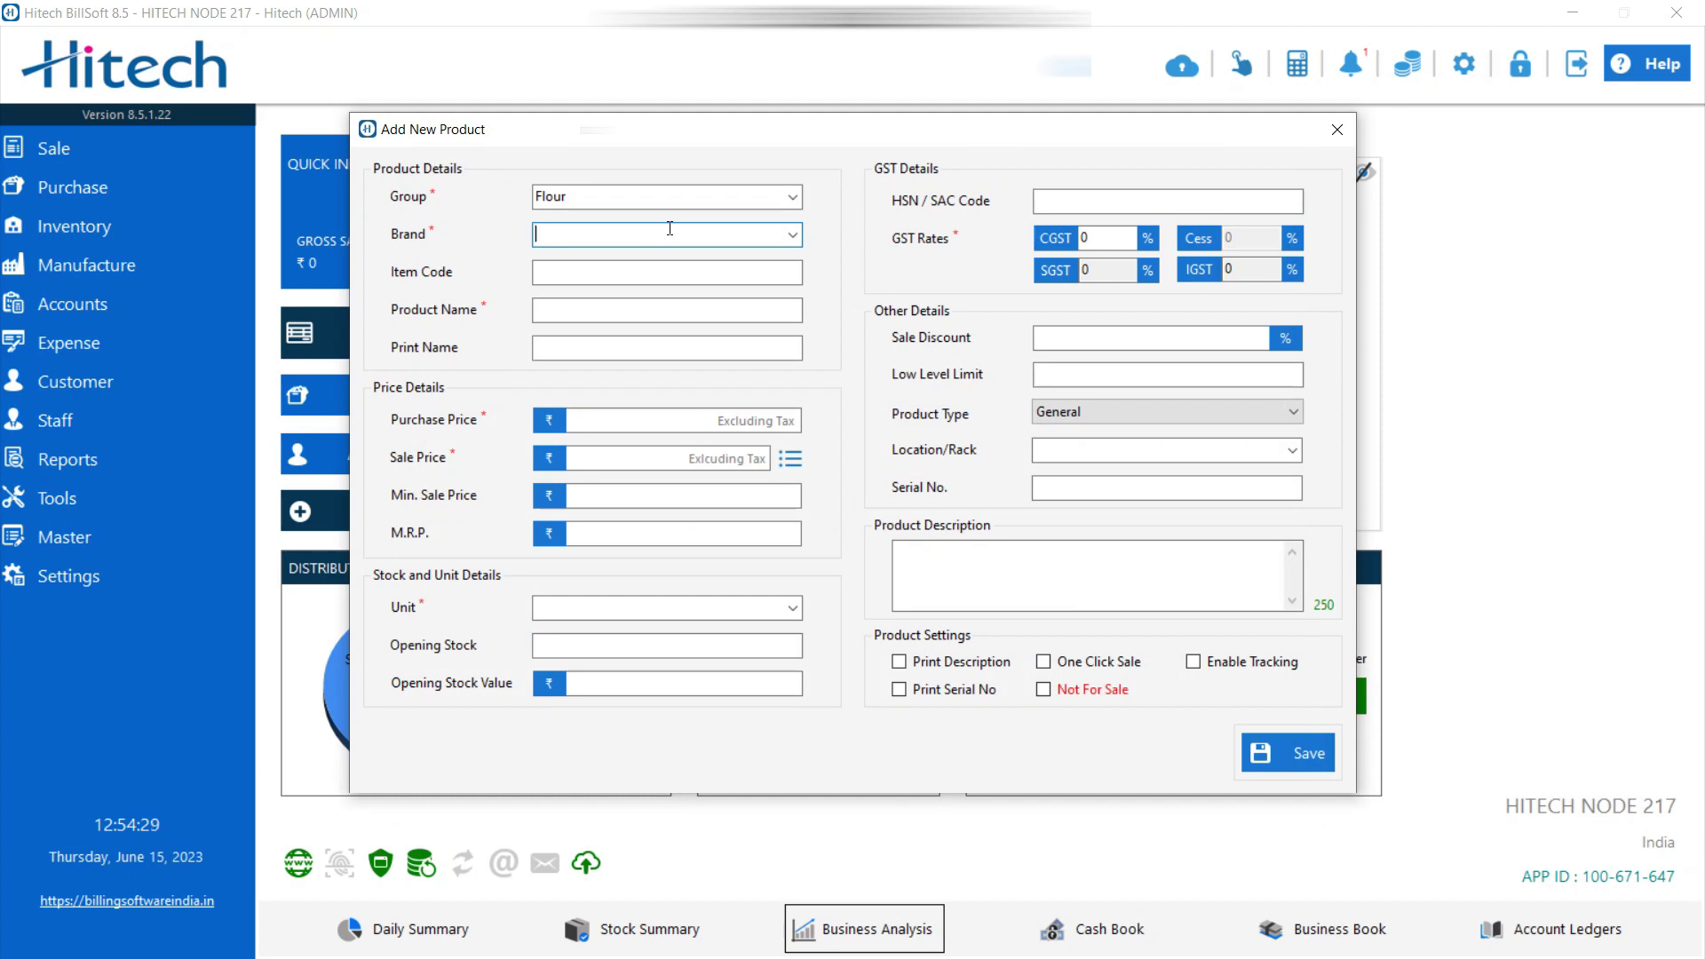
Step: Register 'Flour' as a new brand for the product
{"action": "type", "text": "flour"}
{"action": "key", "text": "Tab"}
{"action": "key", "text": "Tab"}
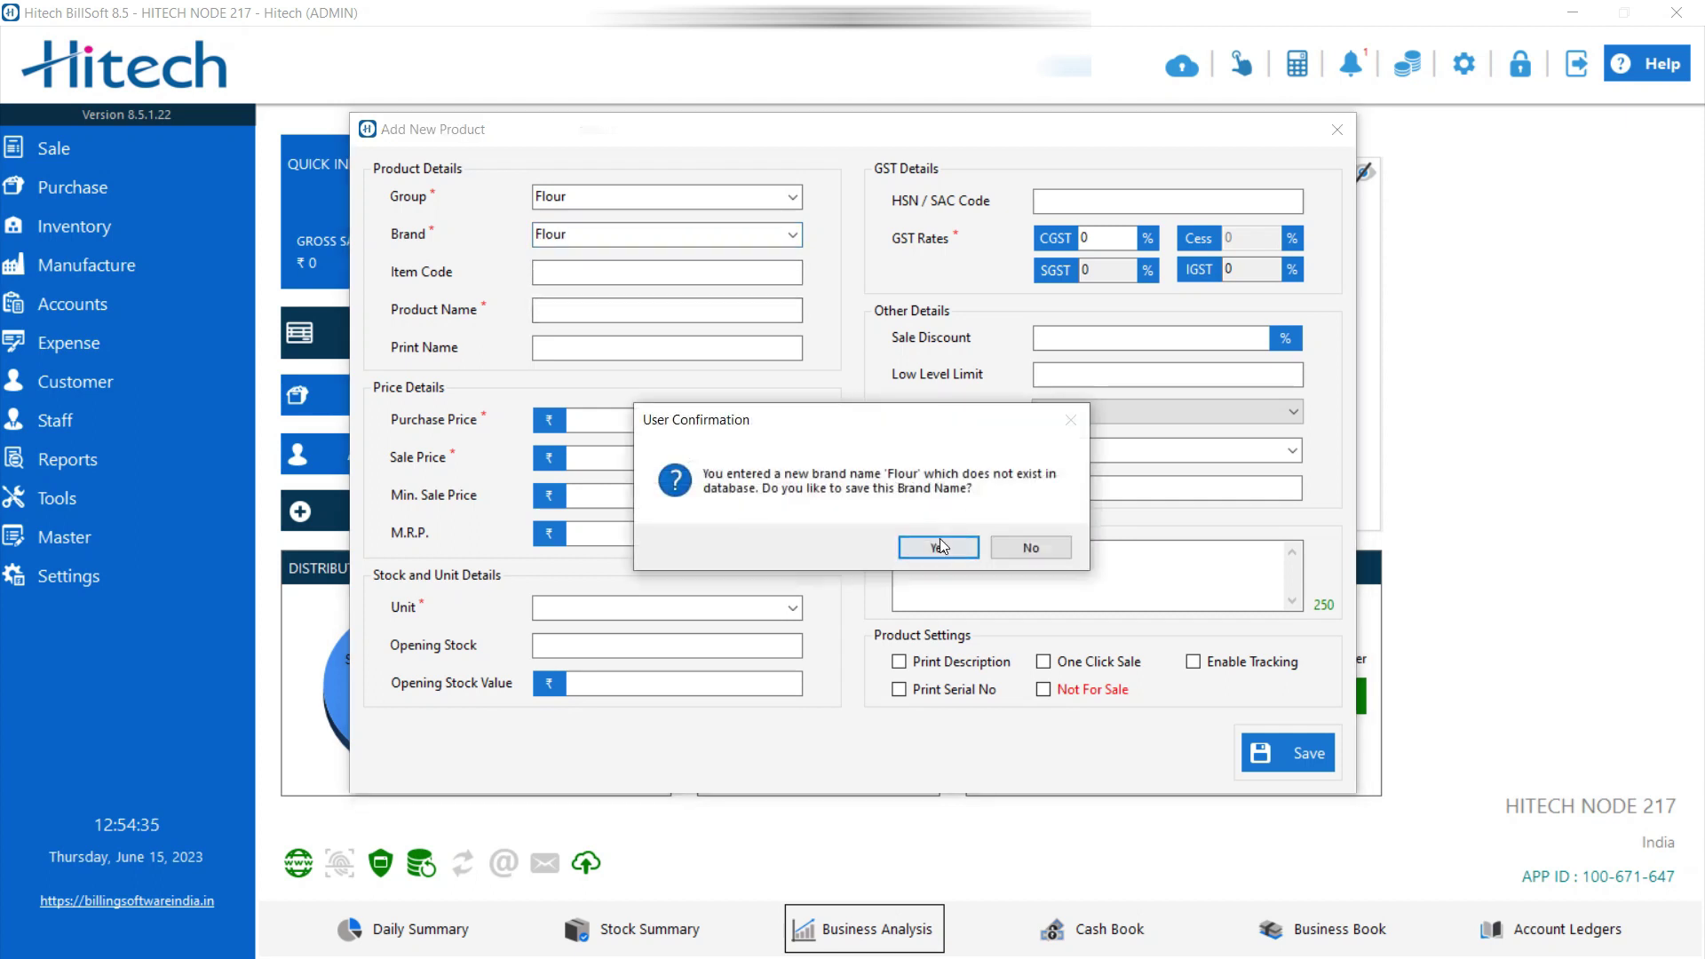
{"action": "left_click", "coordinate": [940, 542]}
{"action": "left_click", "coordinate": [988, 562]}
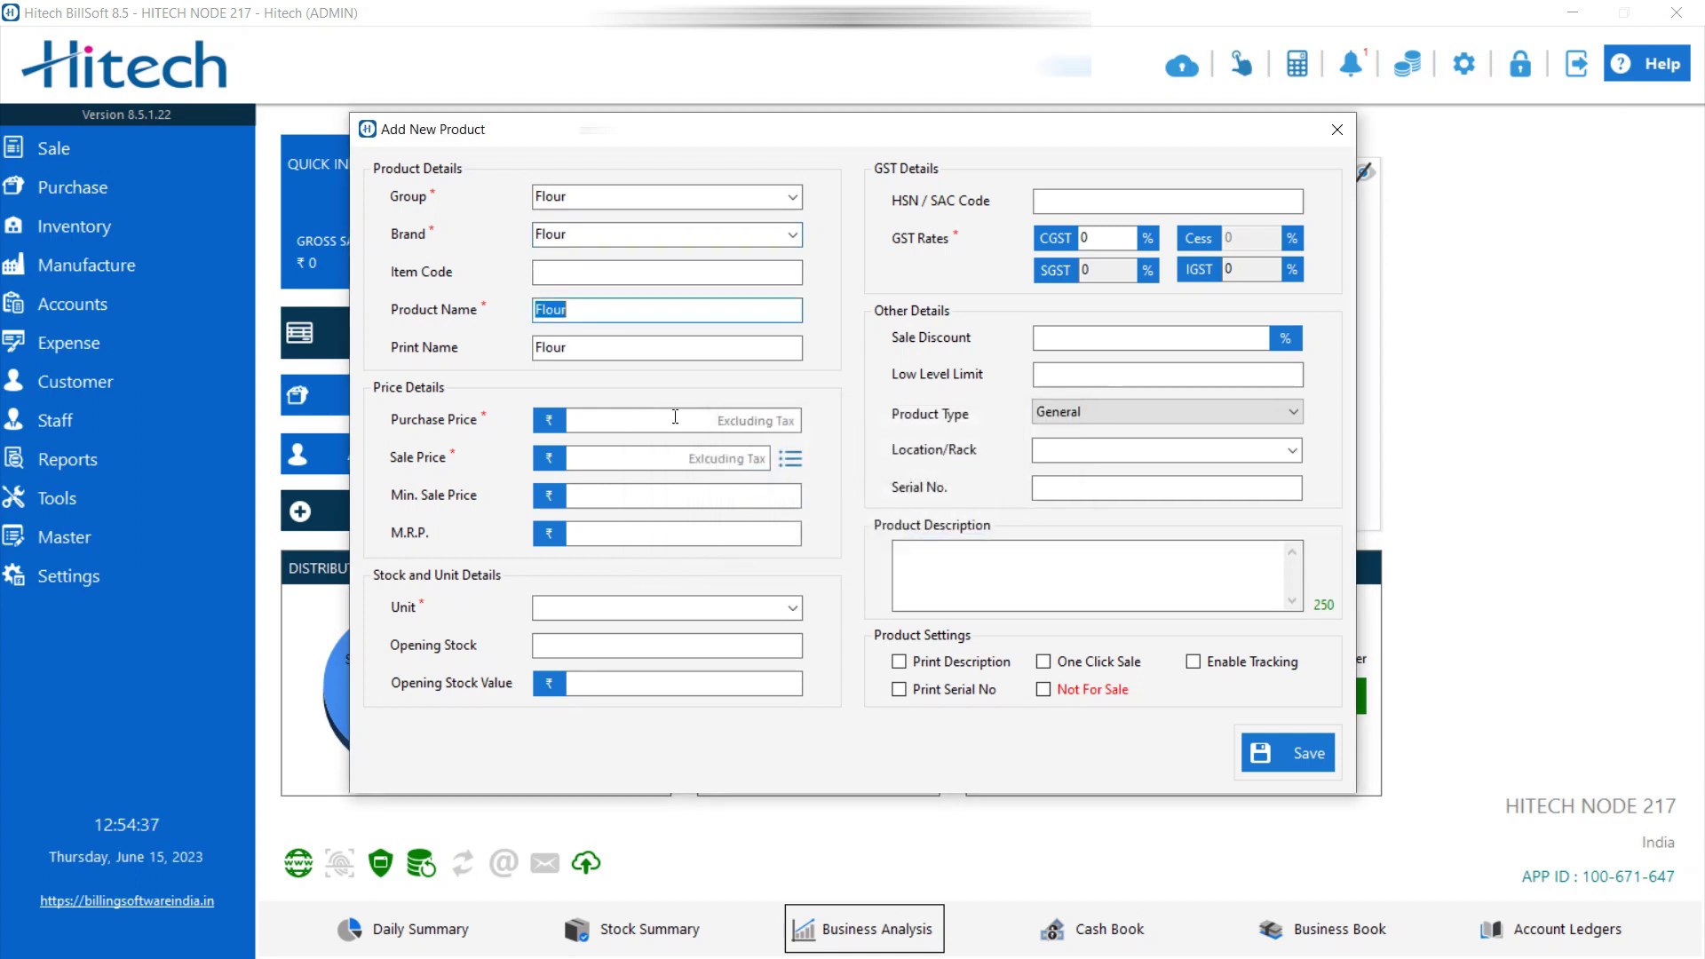
Step: Set purchase price 25, sale price 0, unit KGS and opening stock 10
{"action": "left_click", "coordinate": [584, 420]}
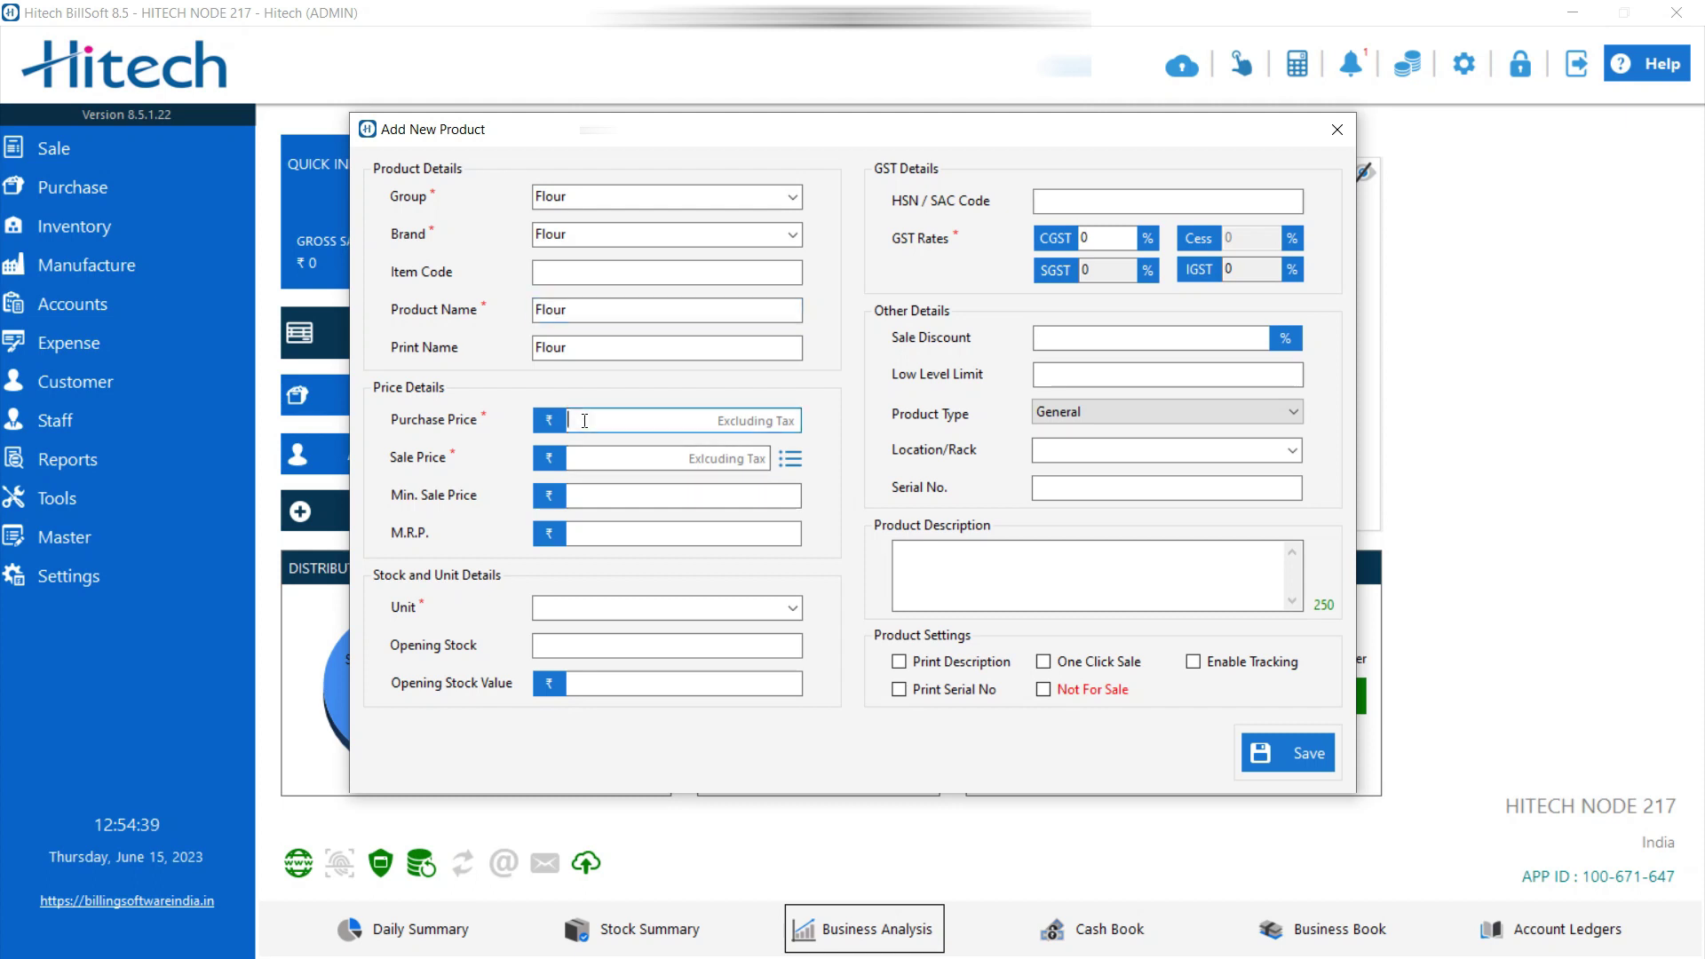
{"action": "type", "text": "25"}
{"action": "left_click", "coordinate": [590, 459]}
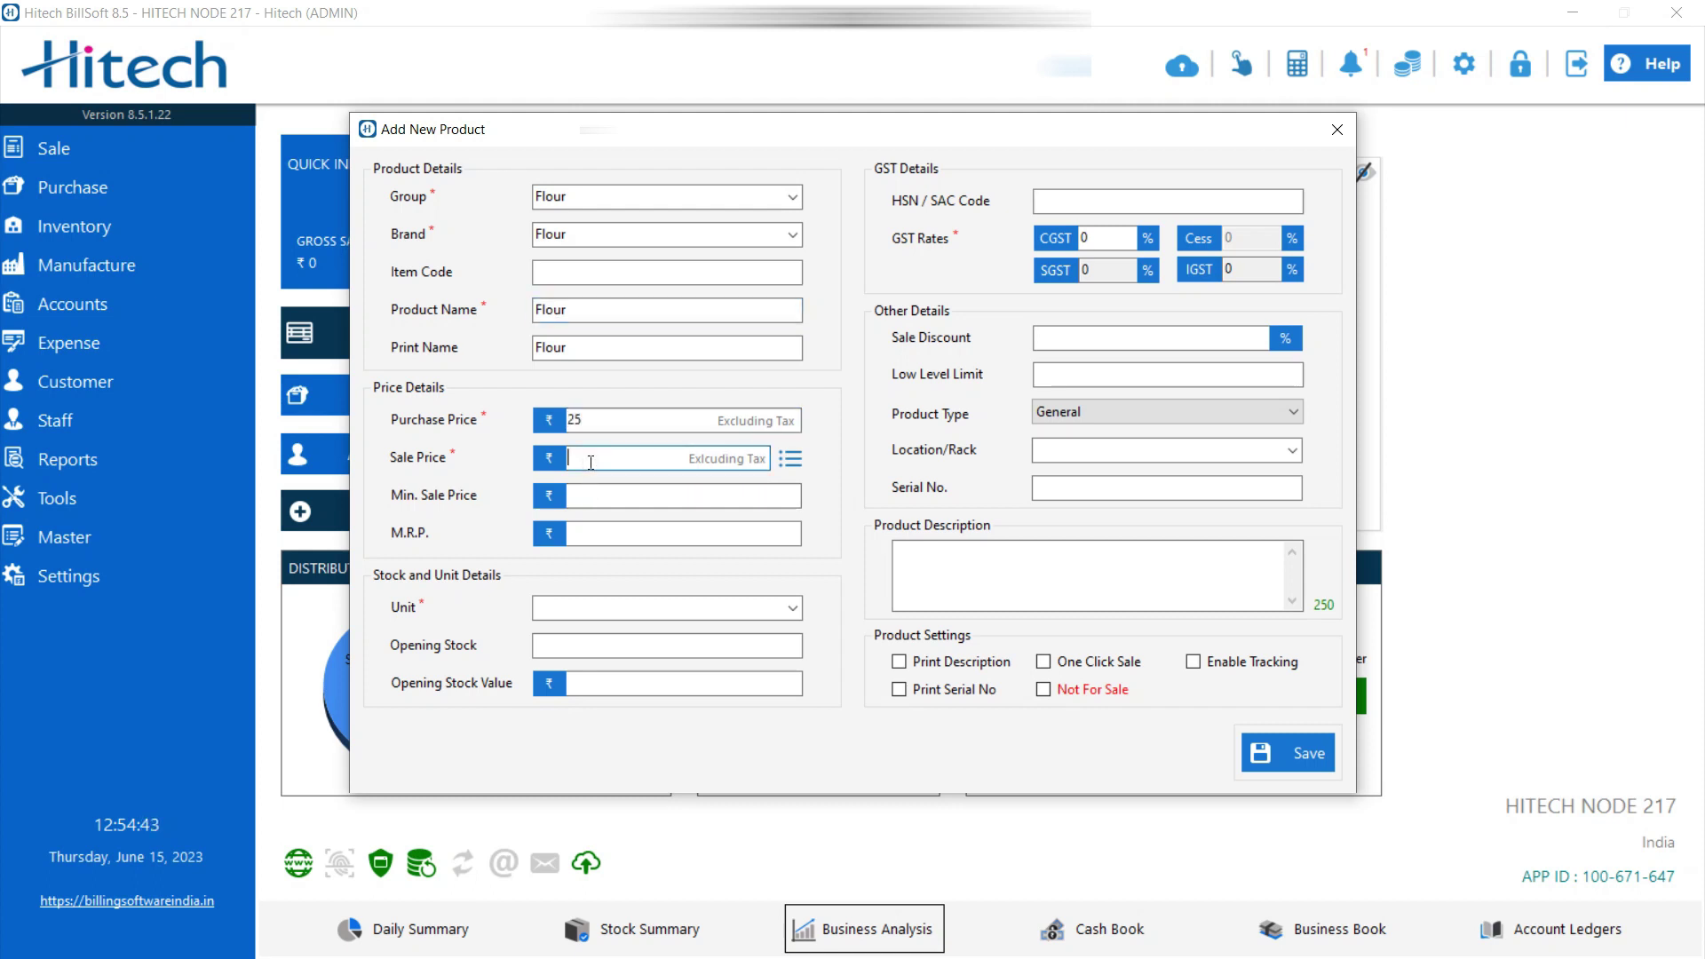
{"action": "type", "text": "0"}
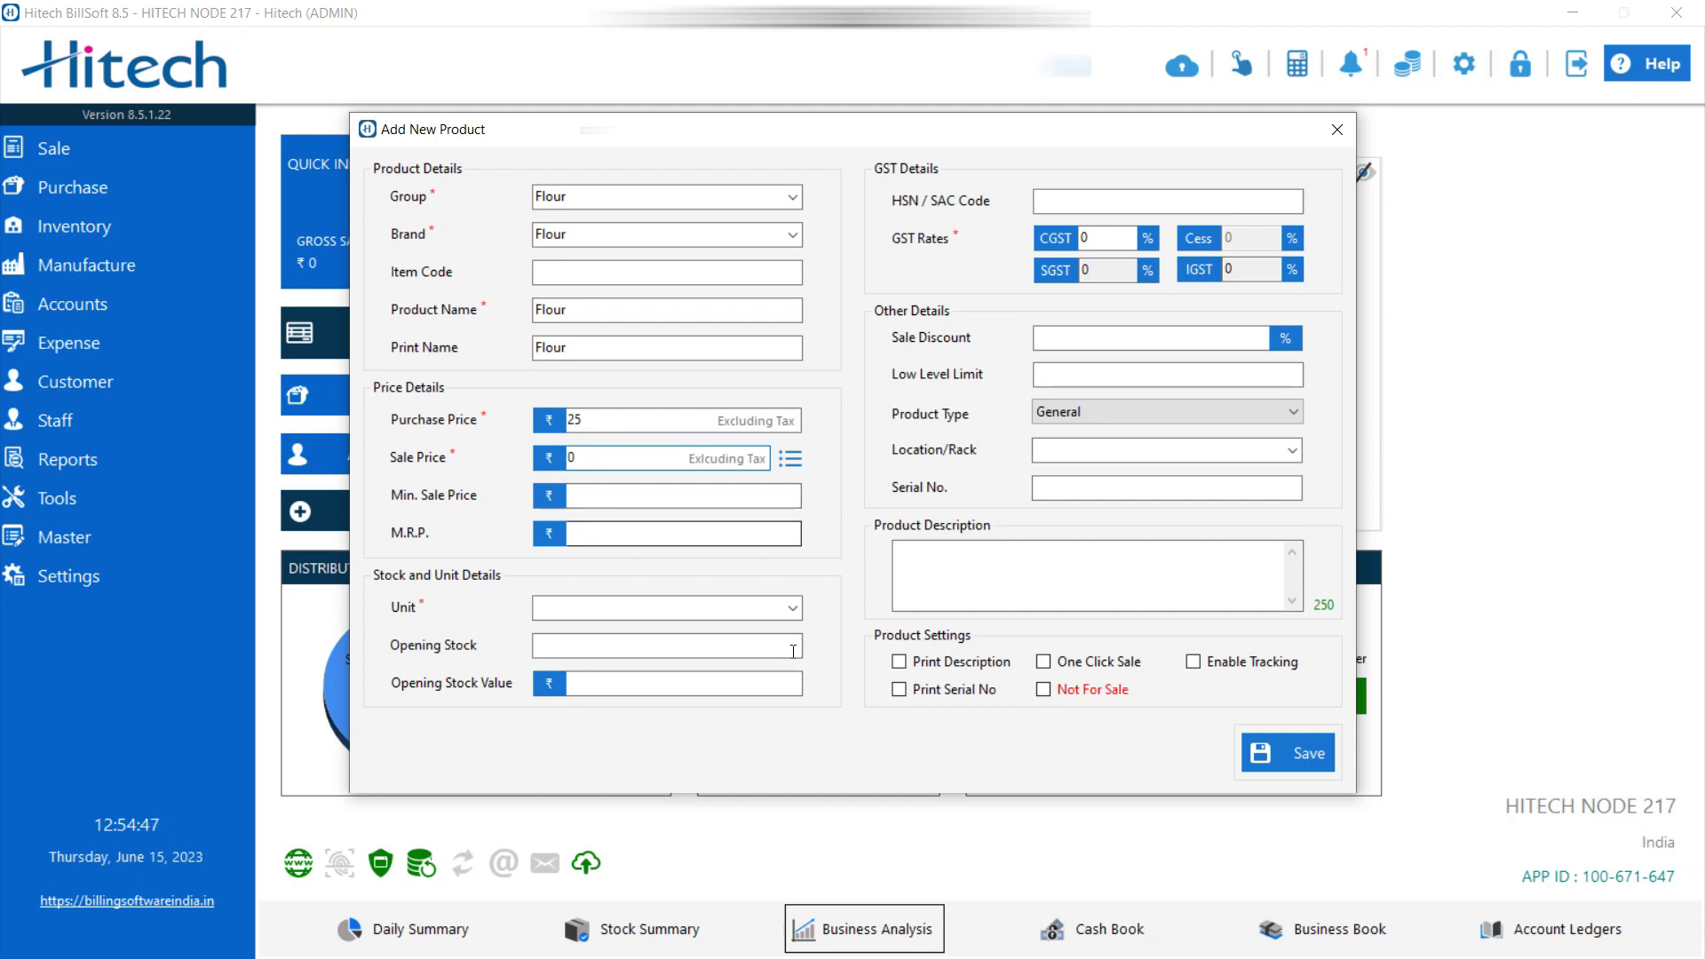
{"action": "left_click", "coordinate": [569, 611]}
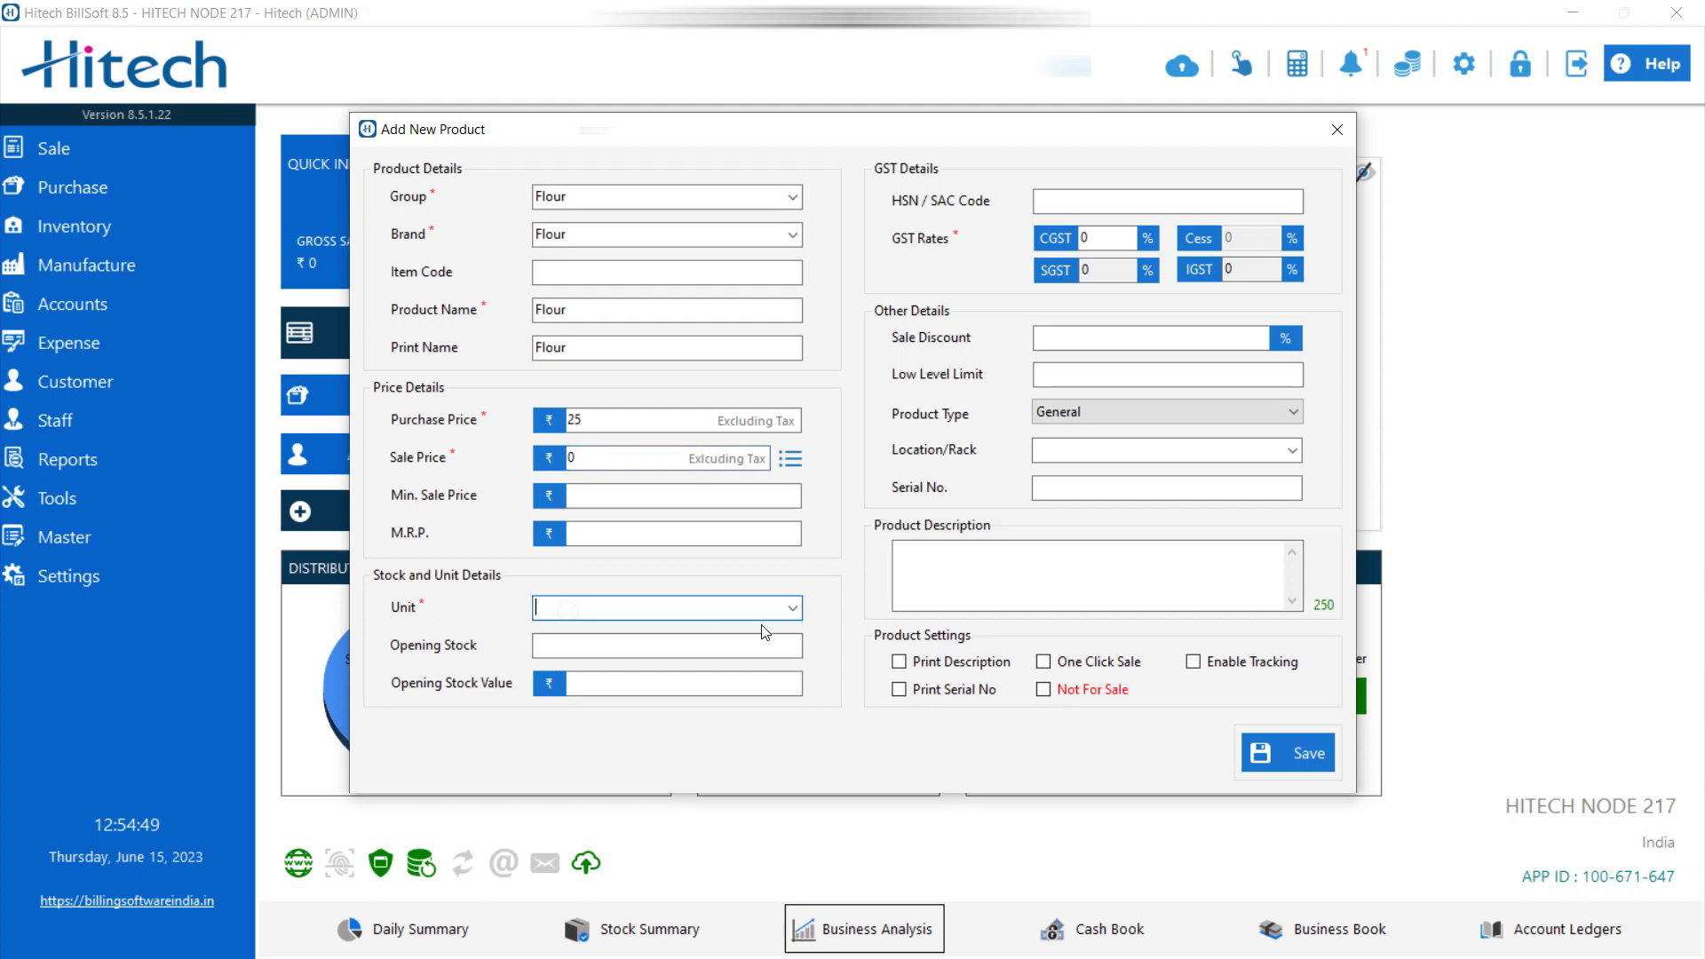
{"action": "left_click", "coordinate": [790, 609]}
{"action": "type", "text": "k"}
{"action": "left_click", "coordinate": [659, 641]}
{"action": "type", "text": "k"}
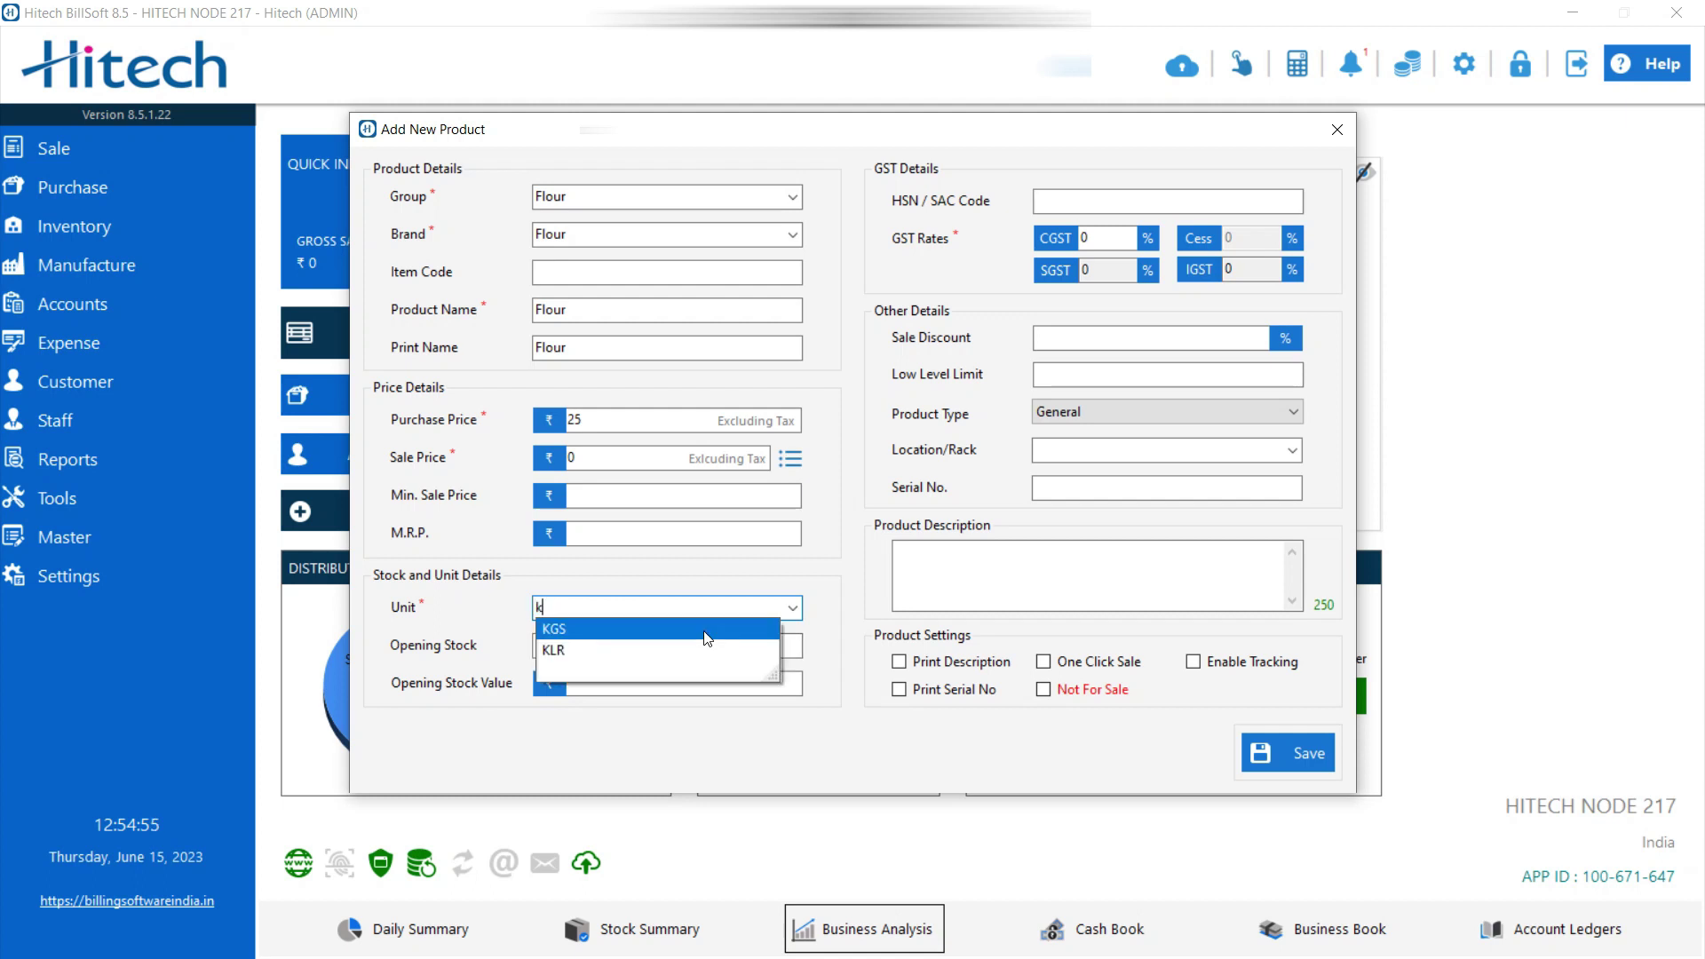
{"action": "left_click", "coordinate": [697, 638]}
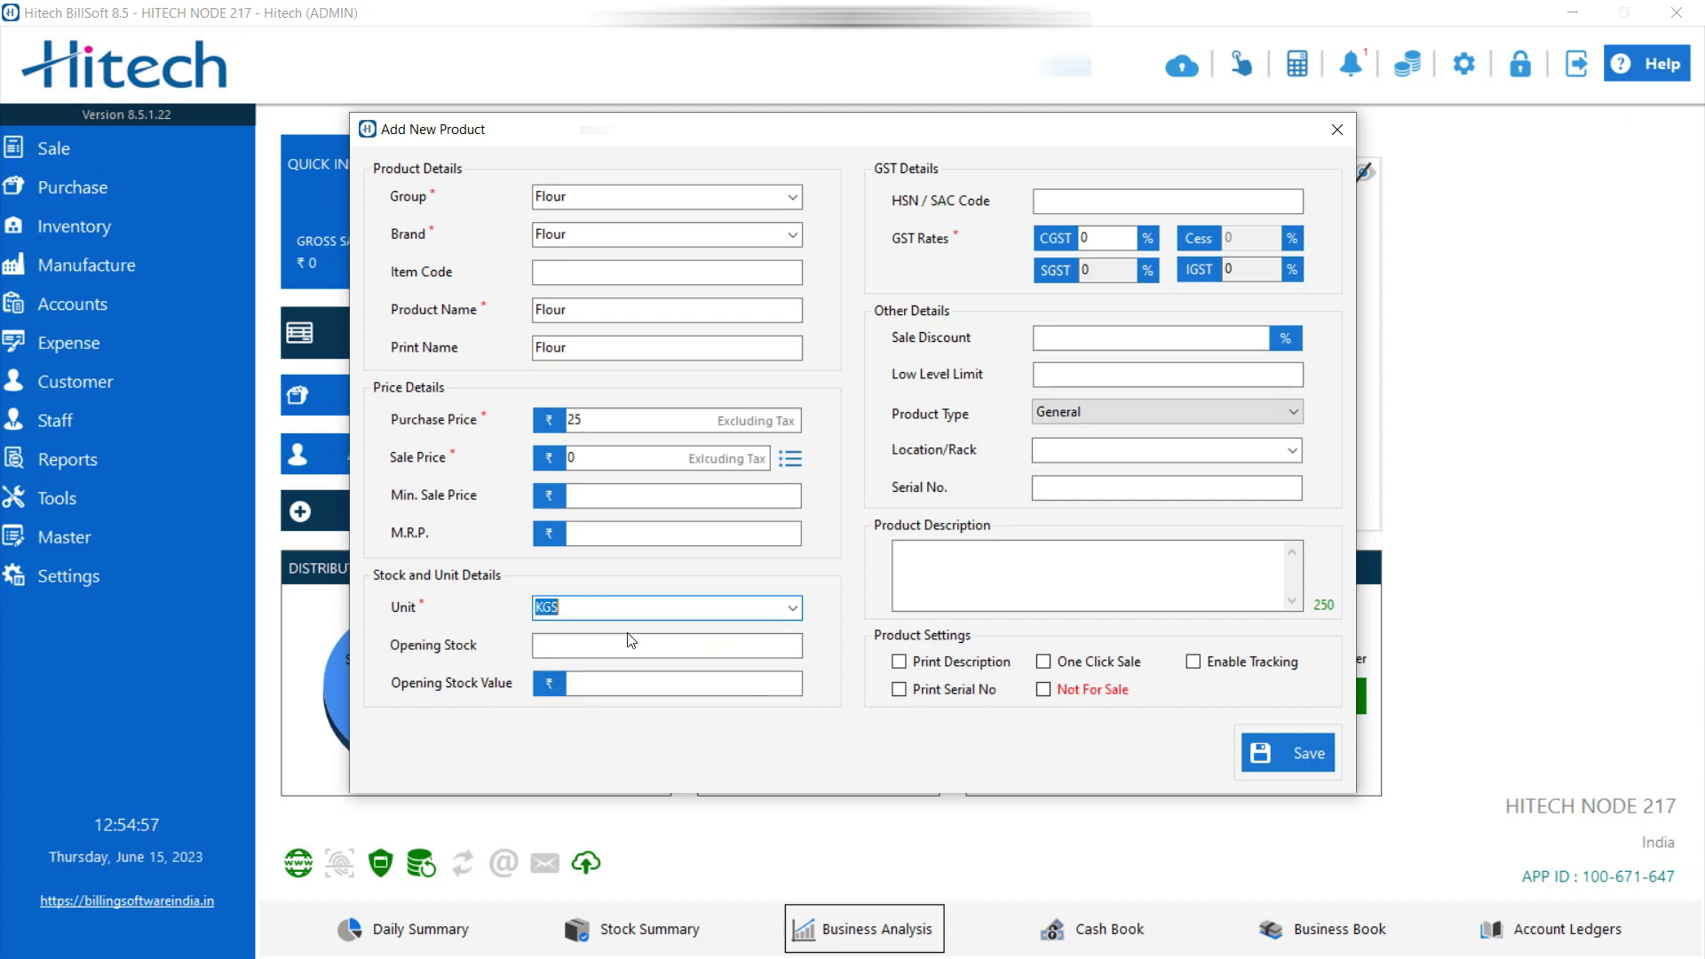
{"action": "left_click", "coordinate": [579, 646]}
{"action": "type", "text": "10"}
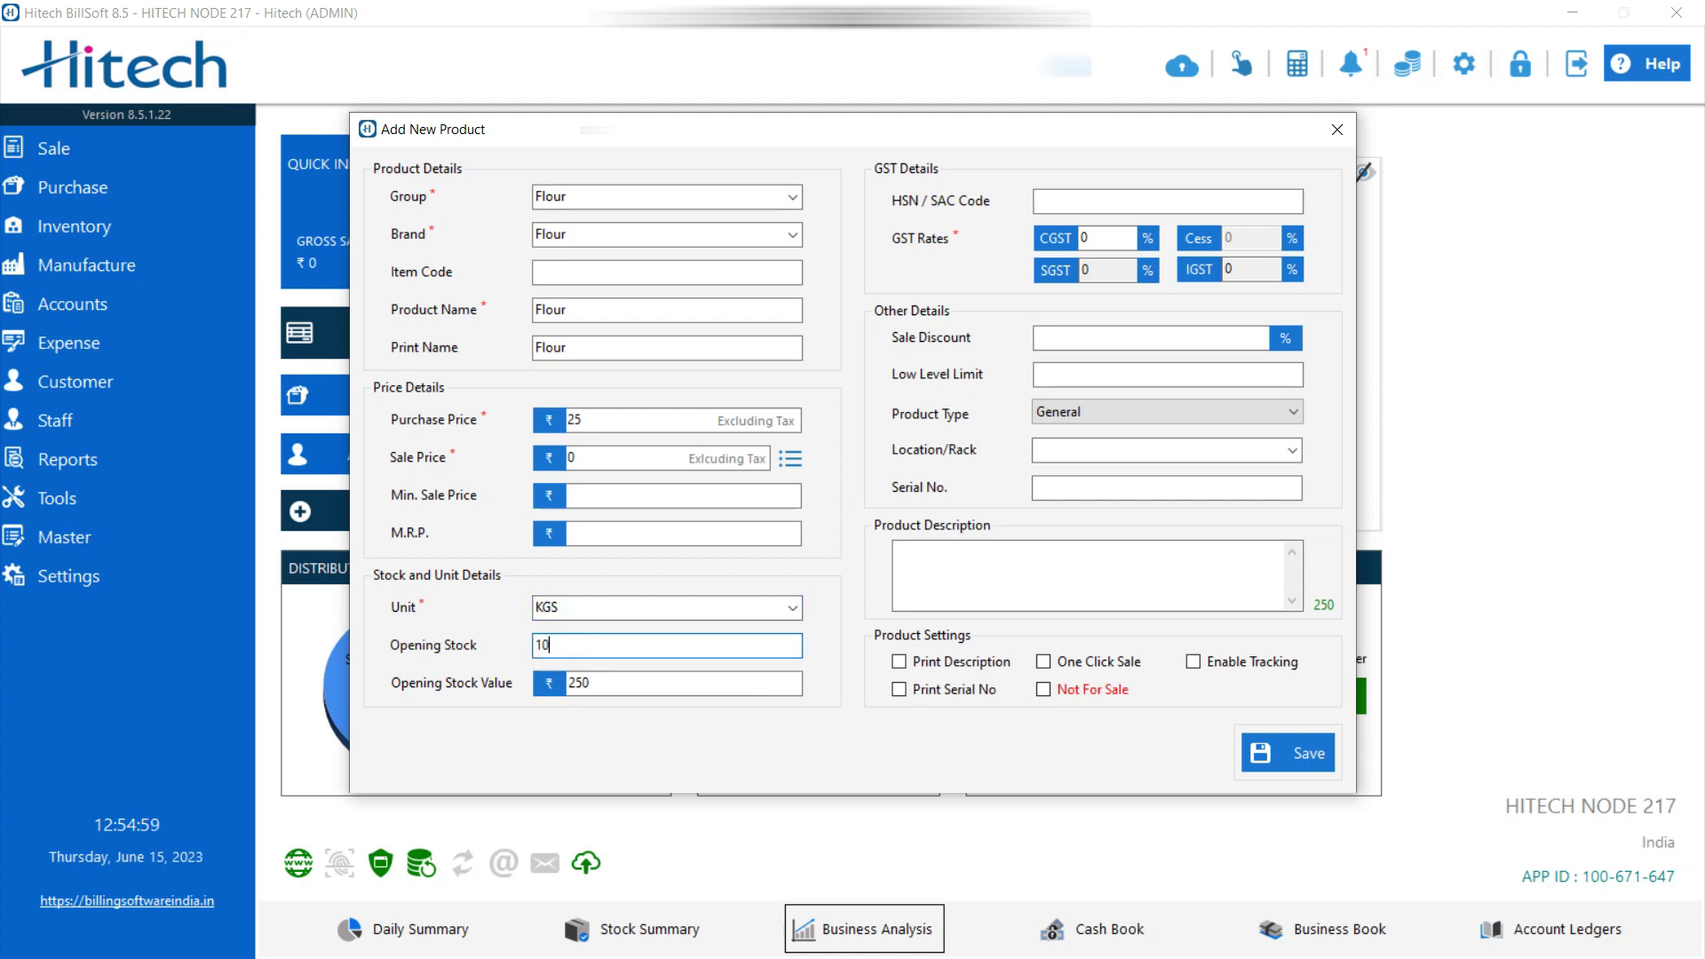
Step: Set CGST to 9, mark Flour Not For Sale, and save the product
{"action": "left_click", "coordinate": [1104, 238]}
{"action": "key", "text": "BackSpace"}
{"action": "type", "text": "9"}
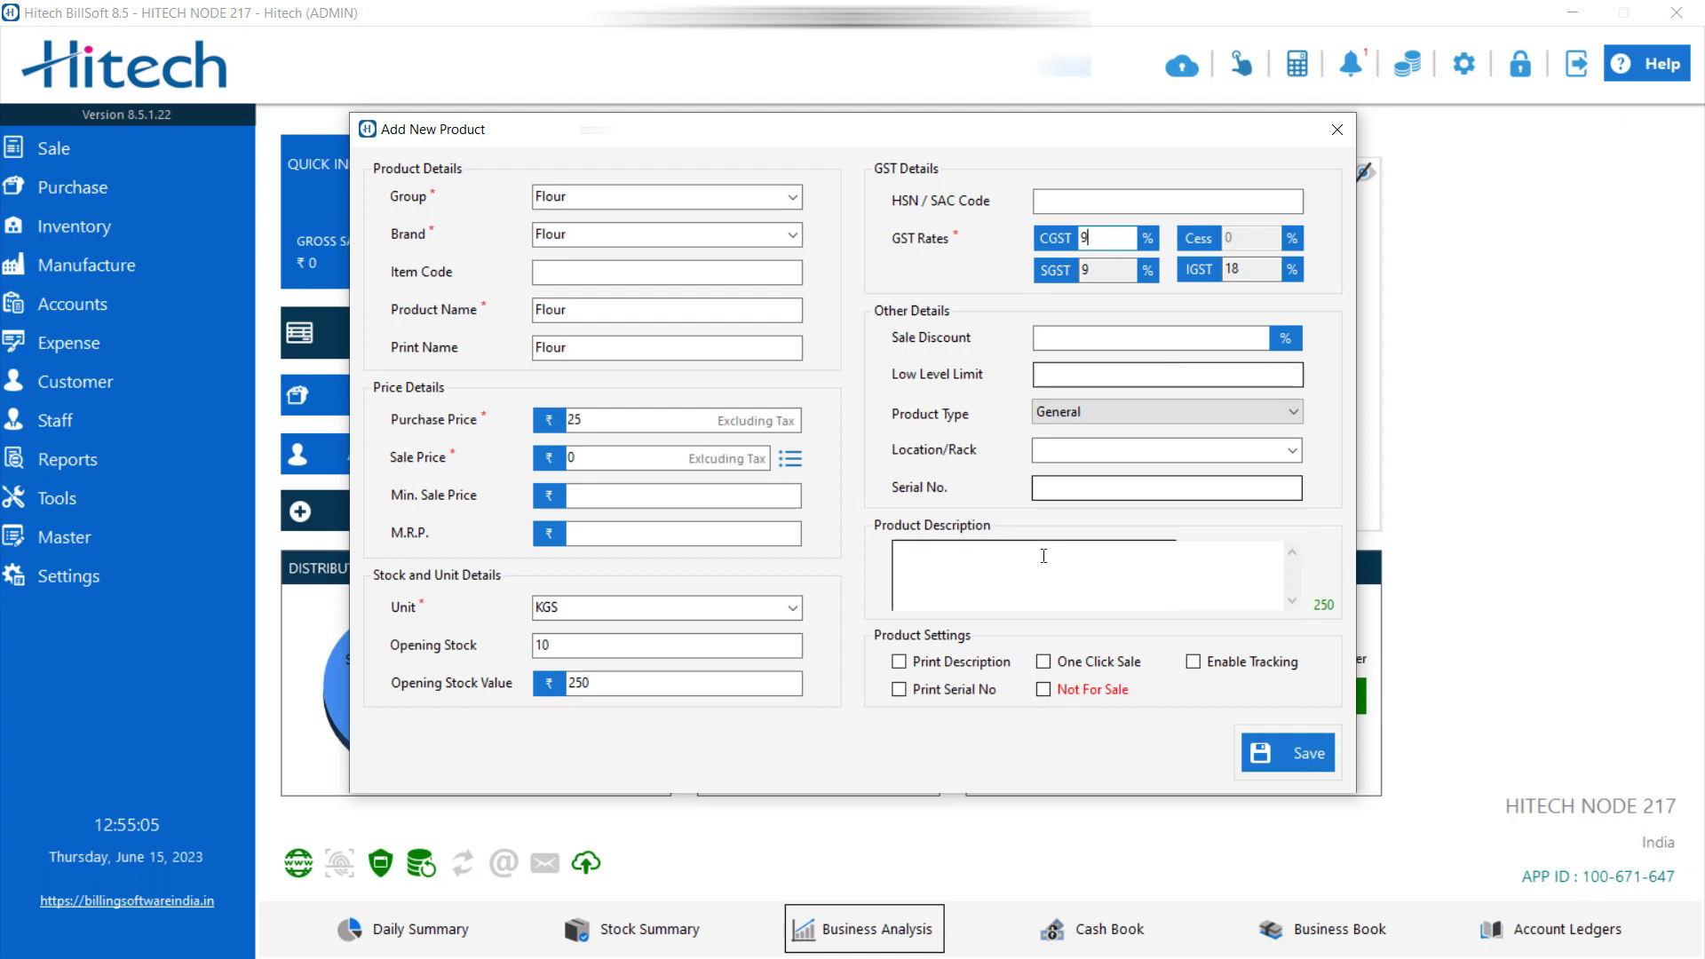
{"action": "left_click", "coordinate": [1068, 689]}
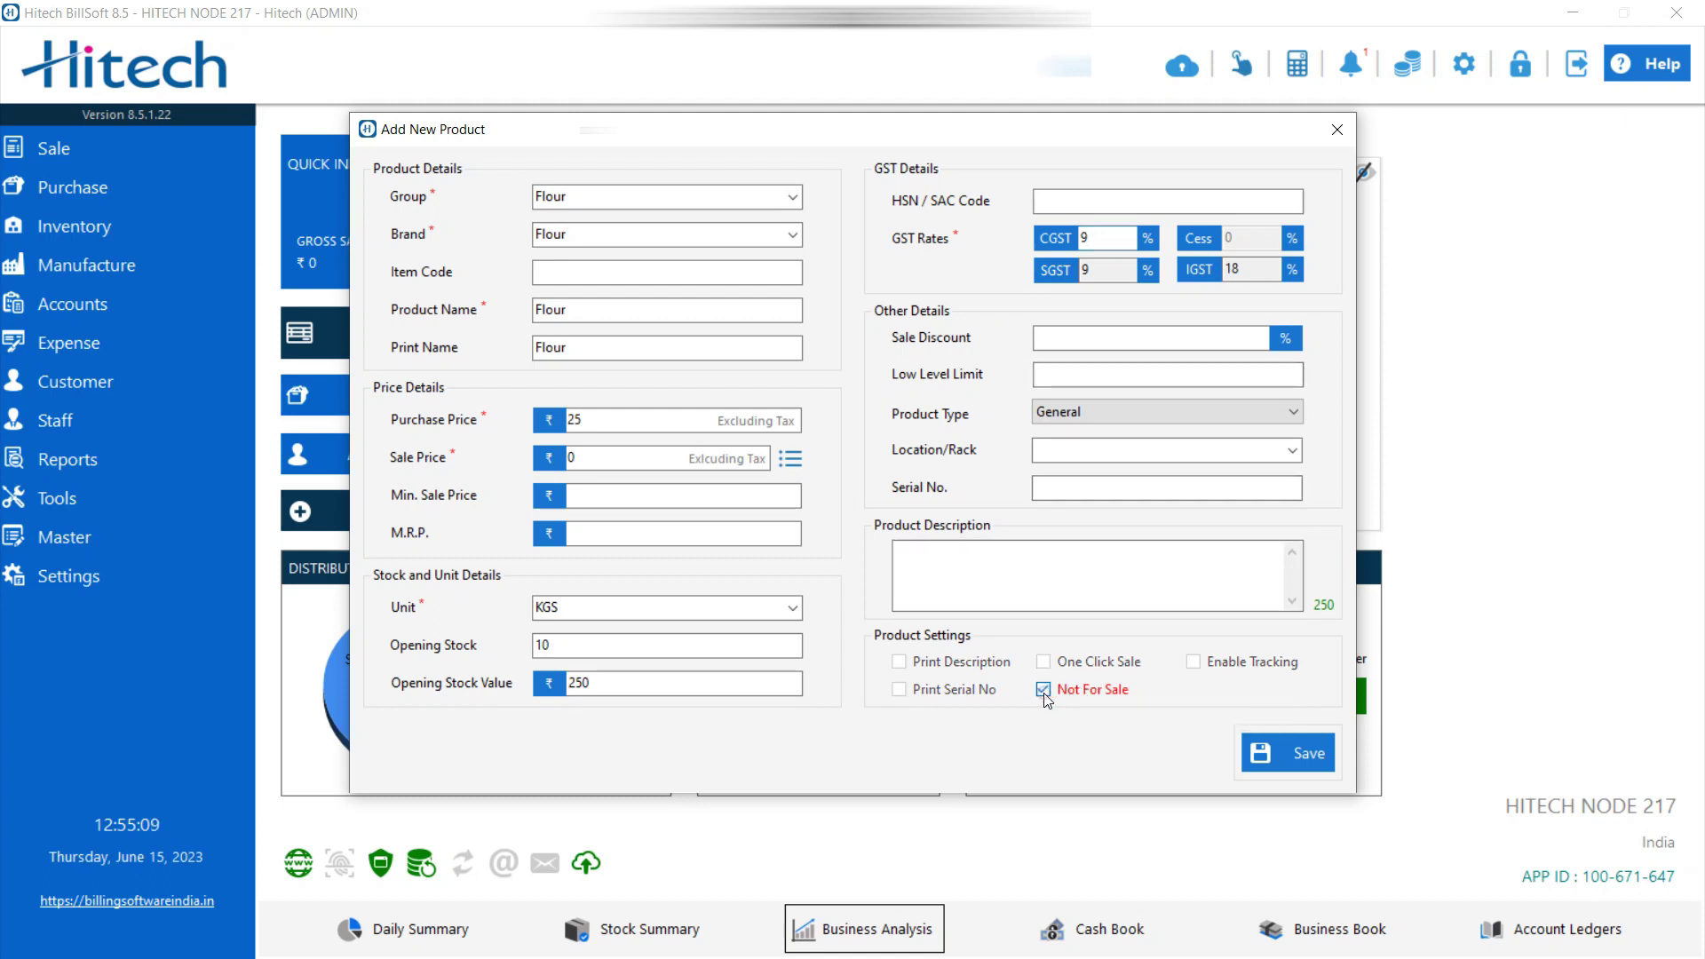
{"action": "left_click", "coordinate": [1258, 771]}
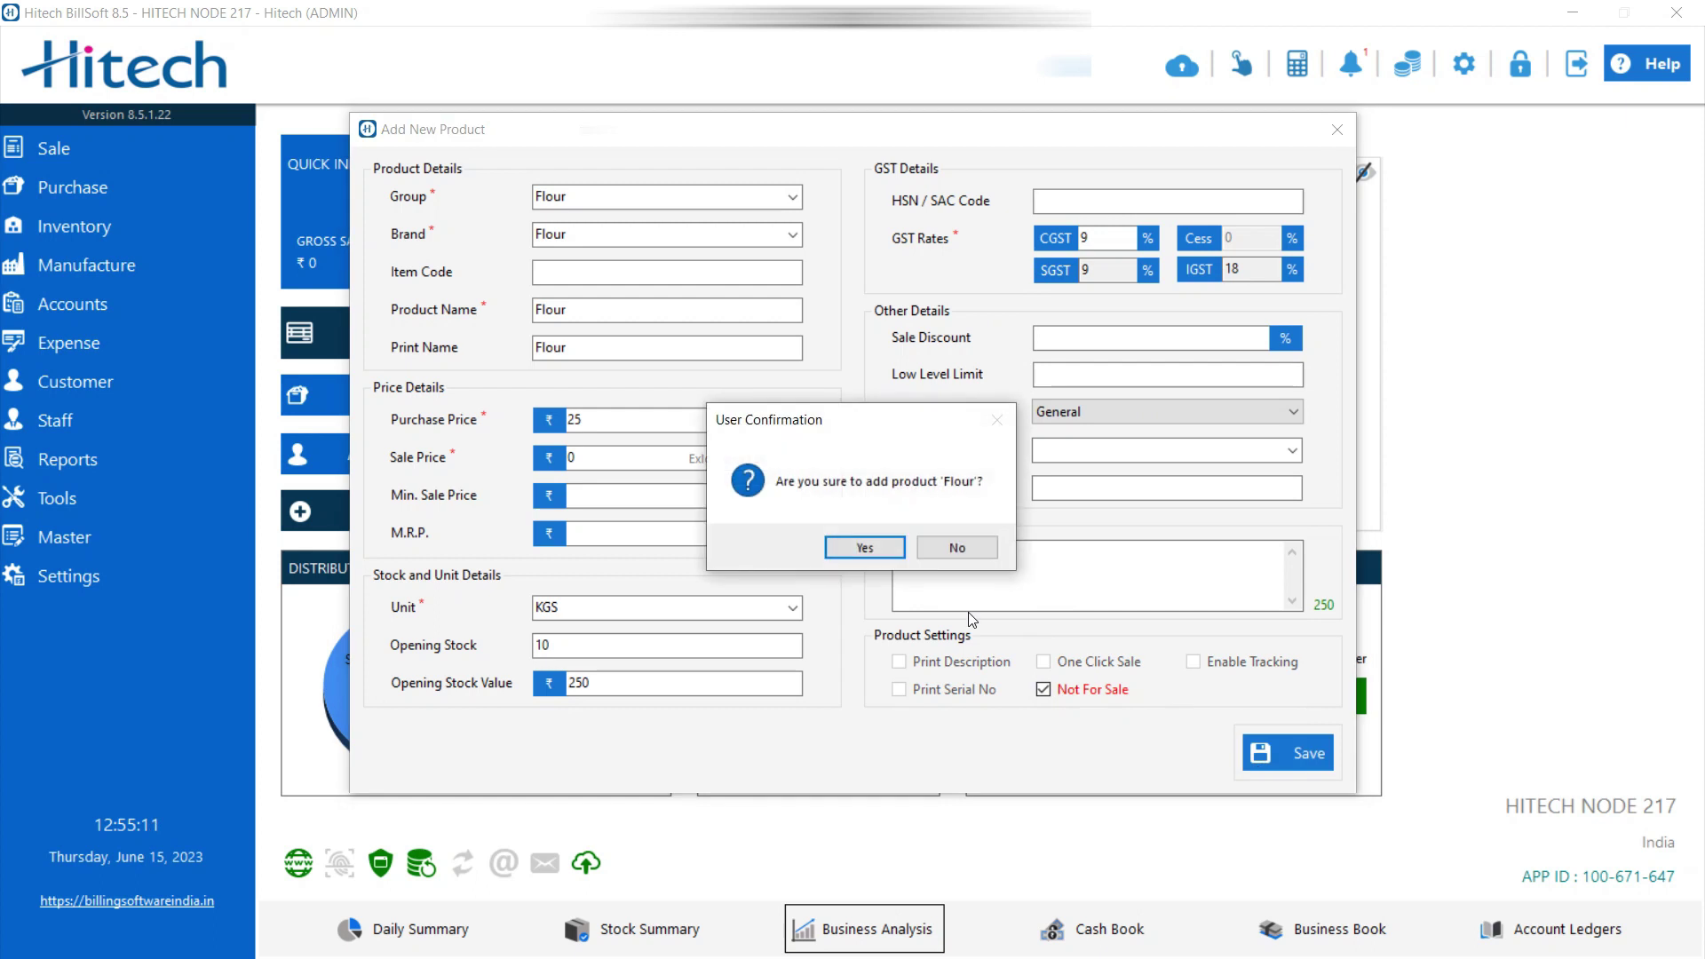
{"action": "left_click", "coordinate": [892, 556]}
{"action": "left_click", "coordinate": [953, 557]}
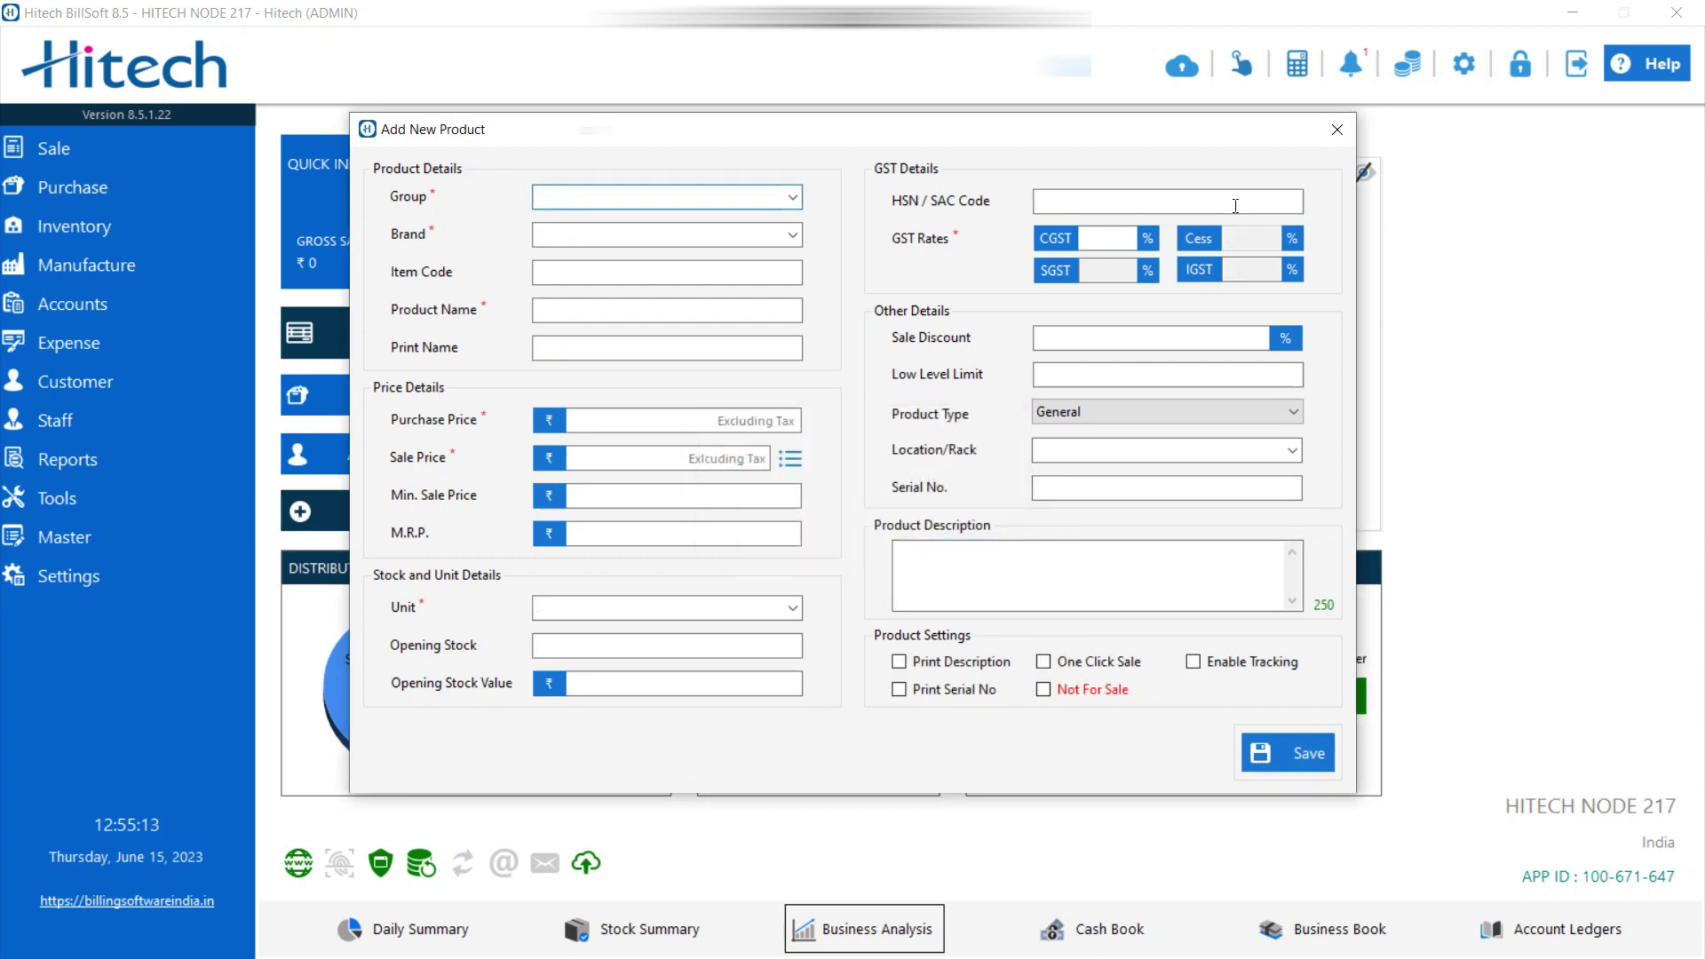
{"action": "left_click", "coordinate": [1338, 130]}
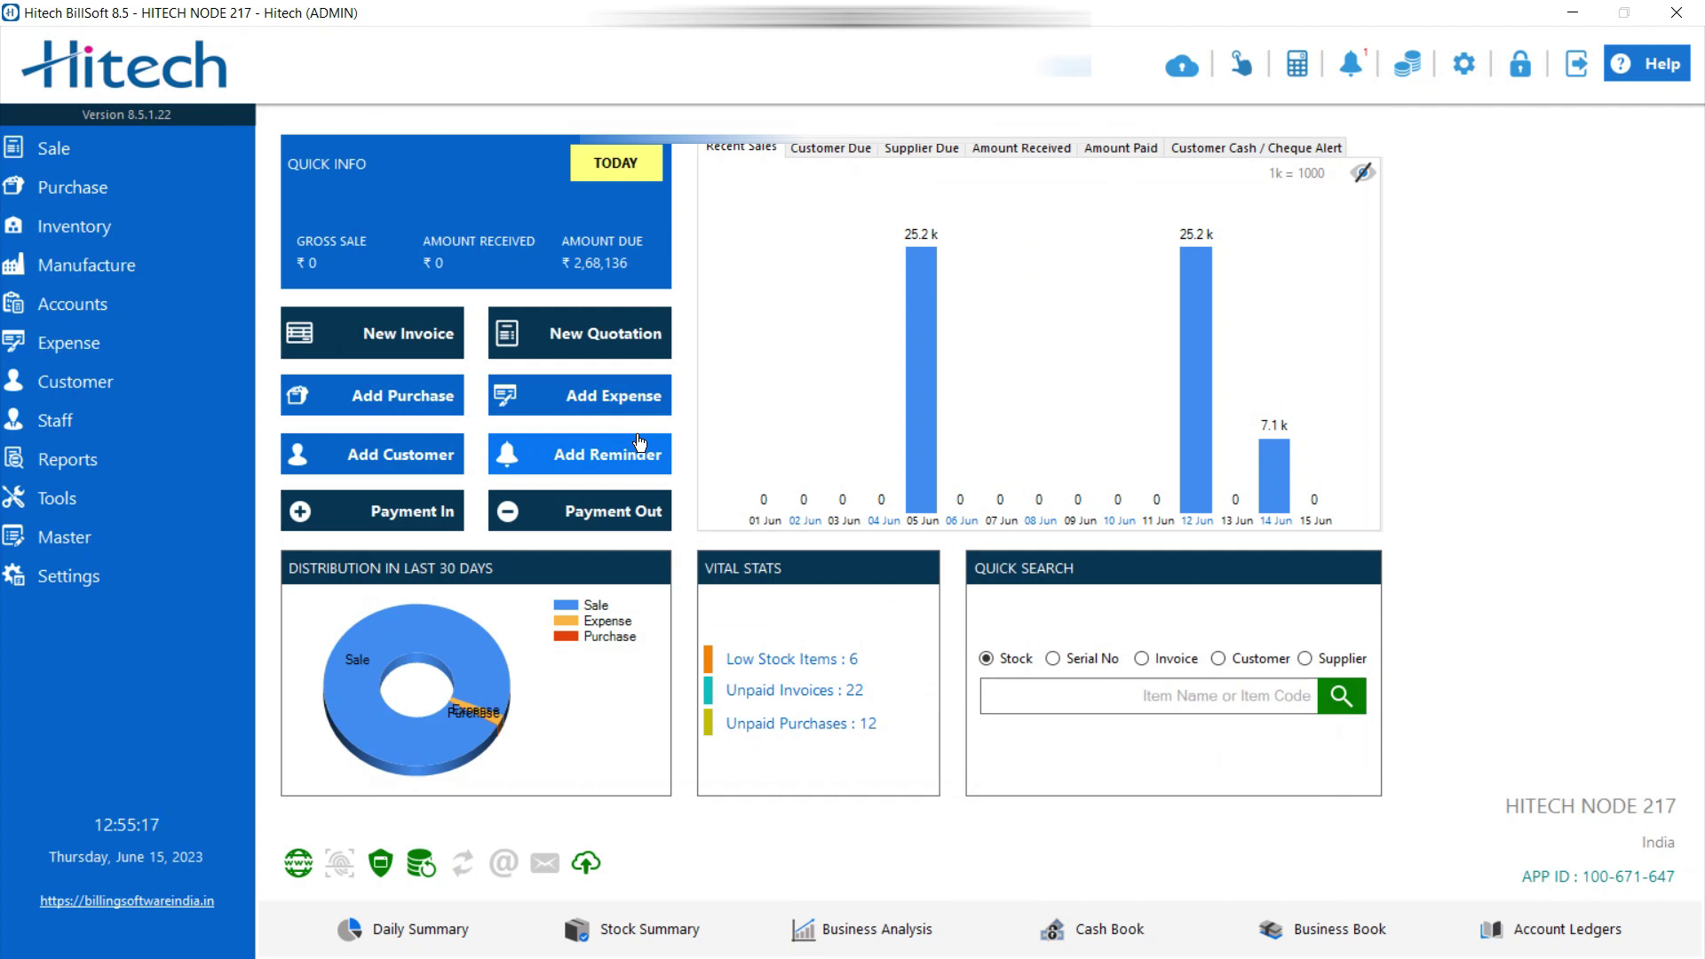
Step: Open a new purchase bill, close it unsaved, and bring up the Manufacture options
{"action": "left_click", "coordinate": [71, 187]}
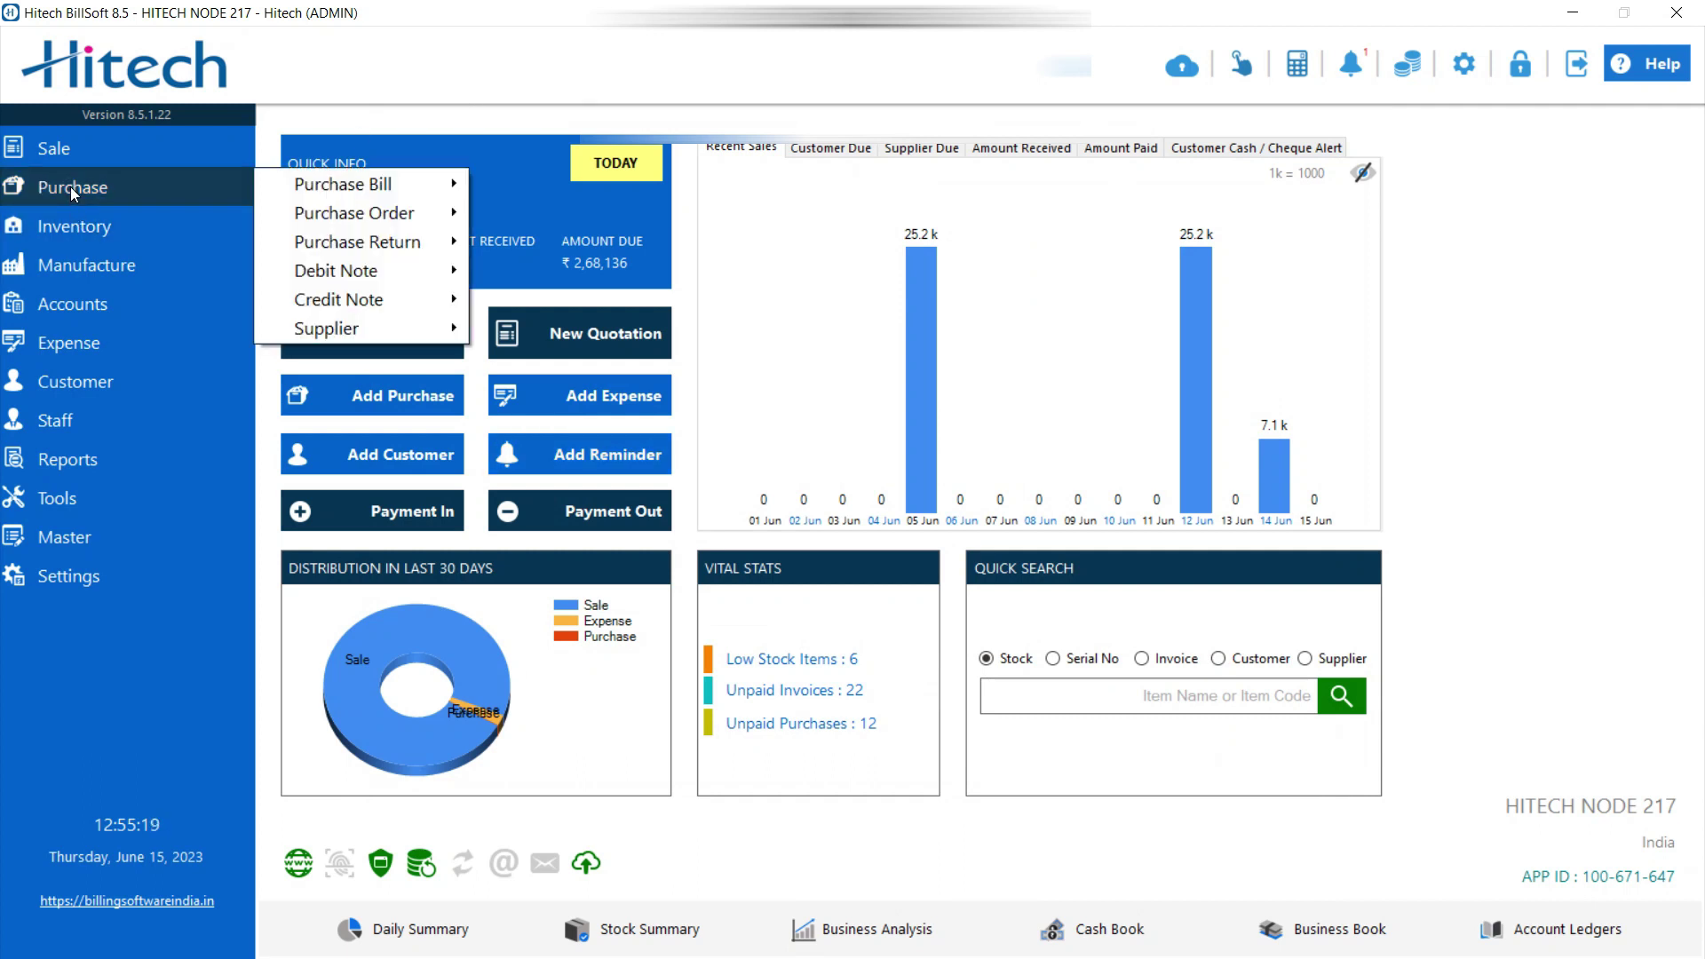
{"action": "mouse_move", "coordinate": [346, 183]}
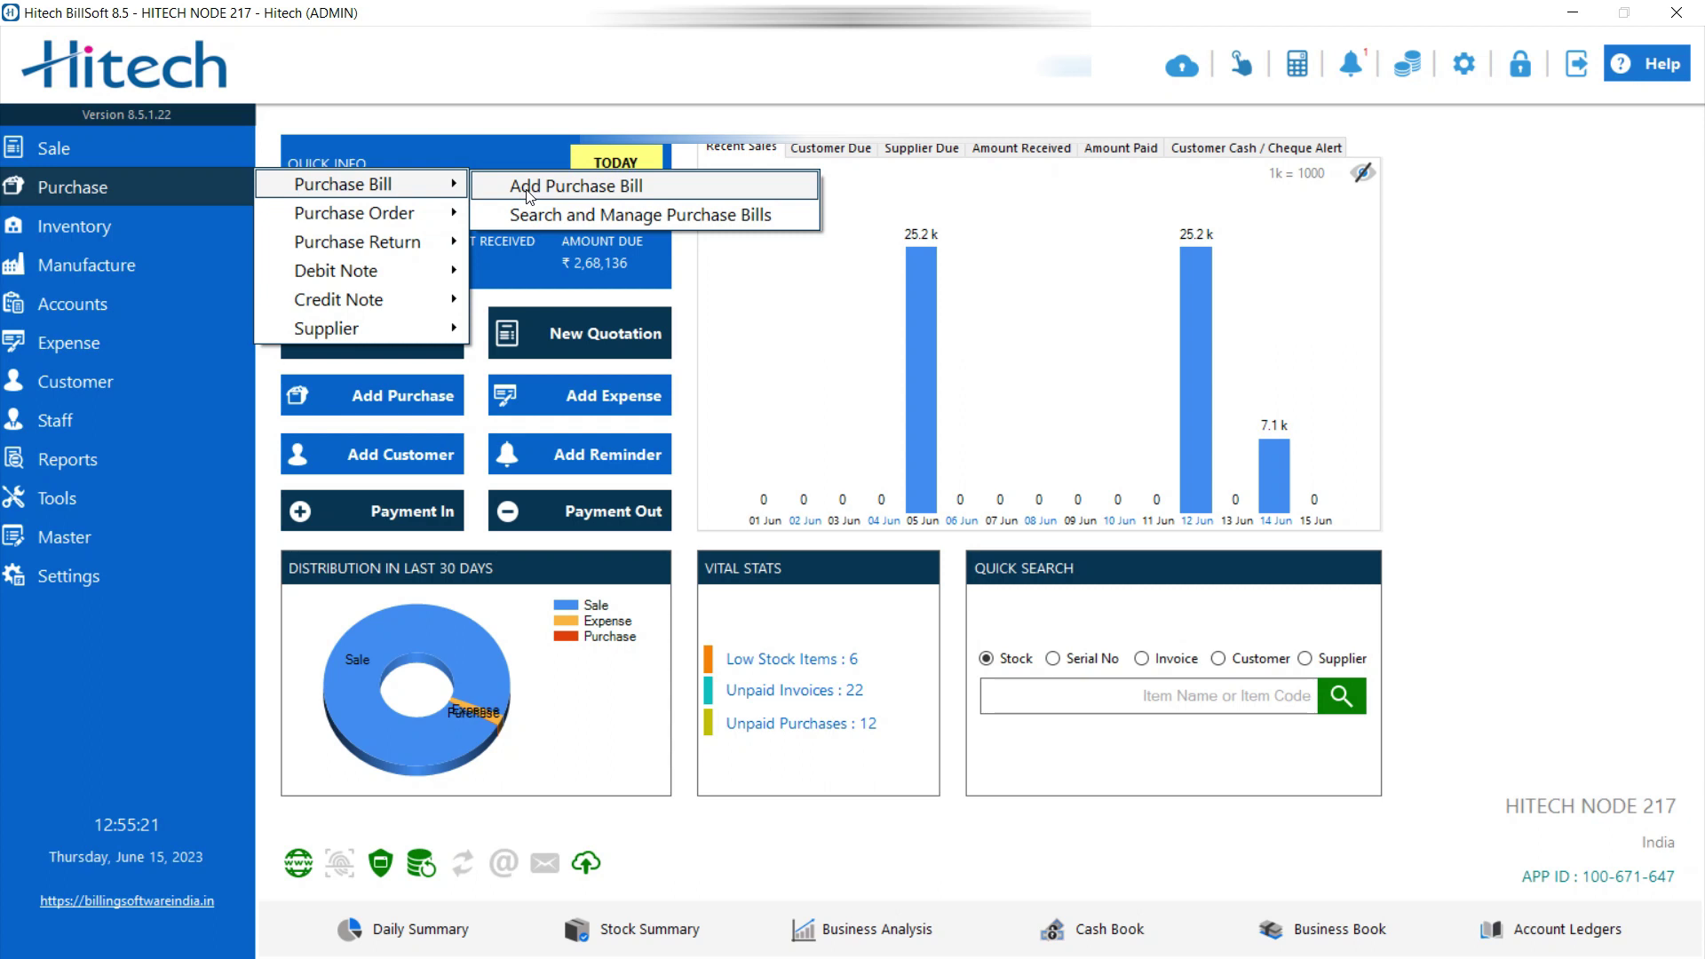
{"action": "left_click", "coordinate": [530, 188]}
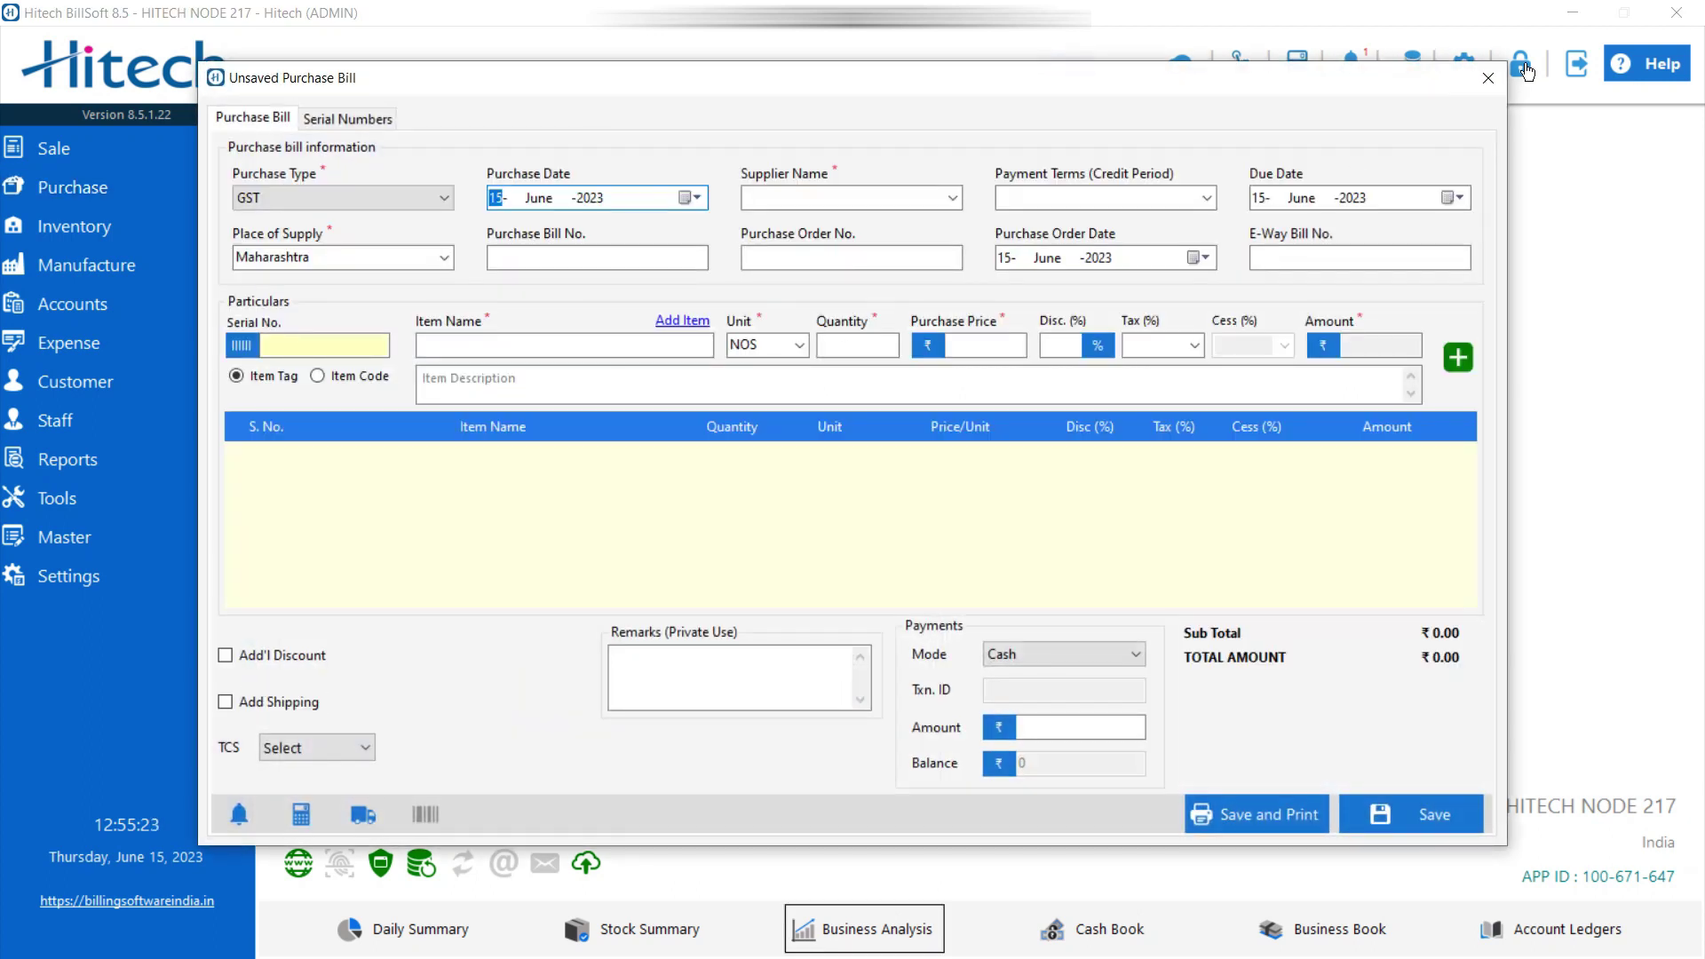
{"action": "left_click", "coordinate": [1490, 77]}
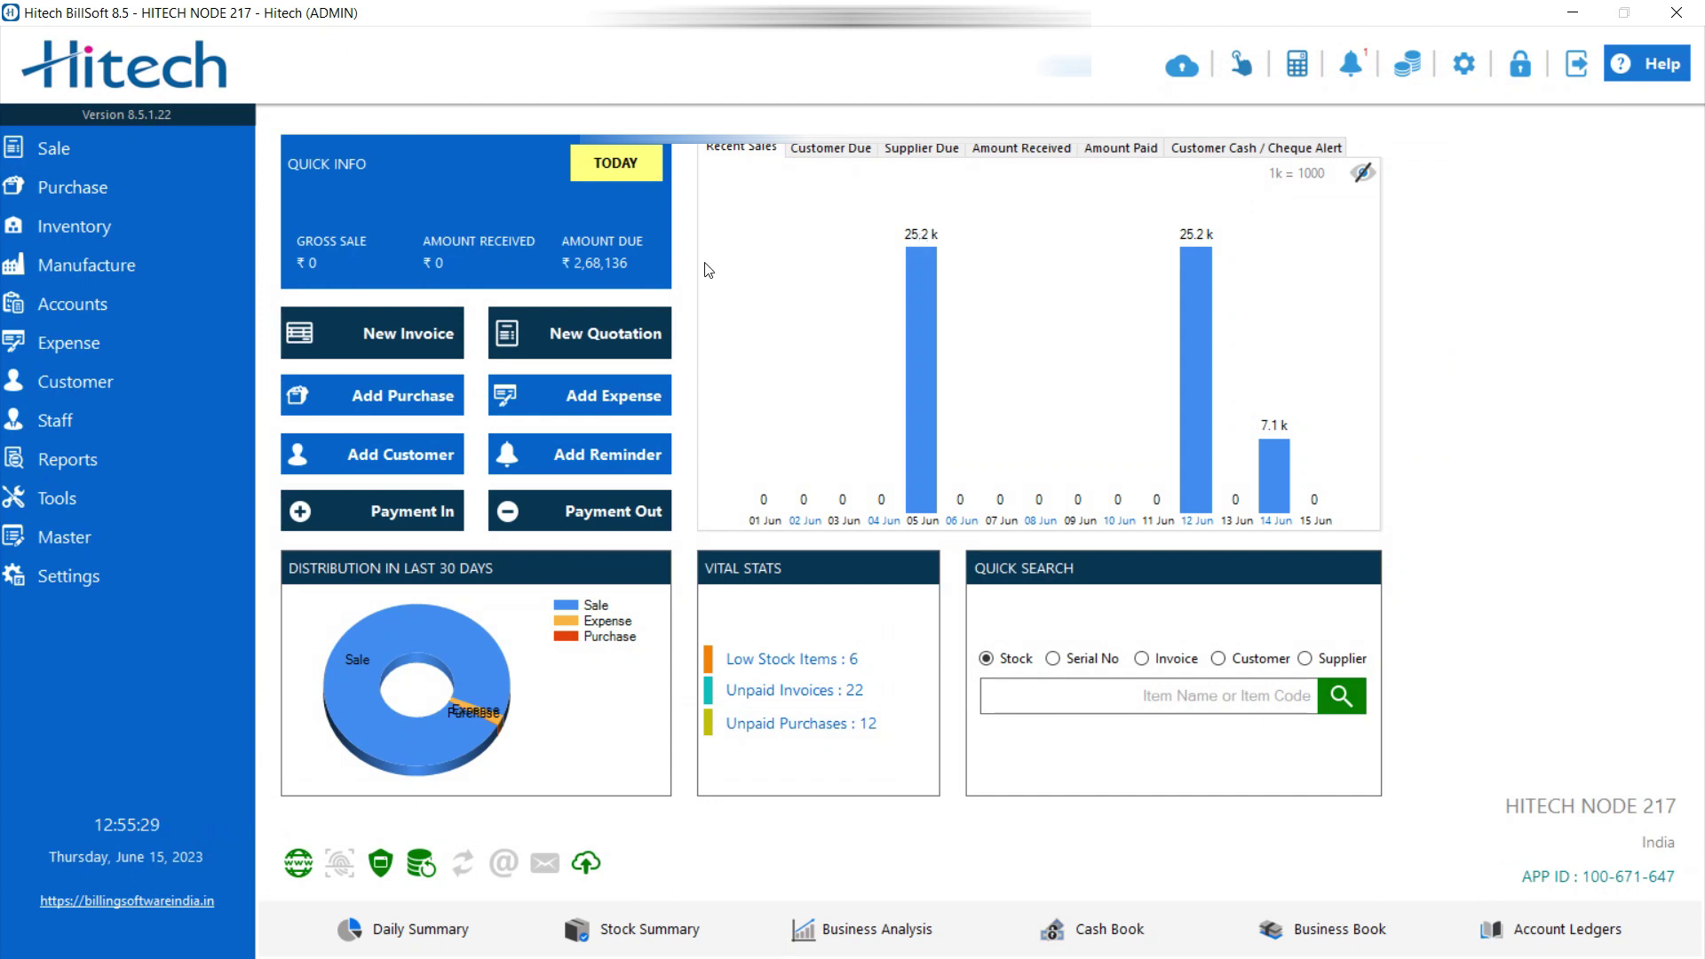
{"action": "left_click", "coordinate": [157, 273]}
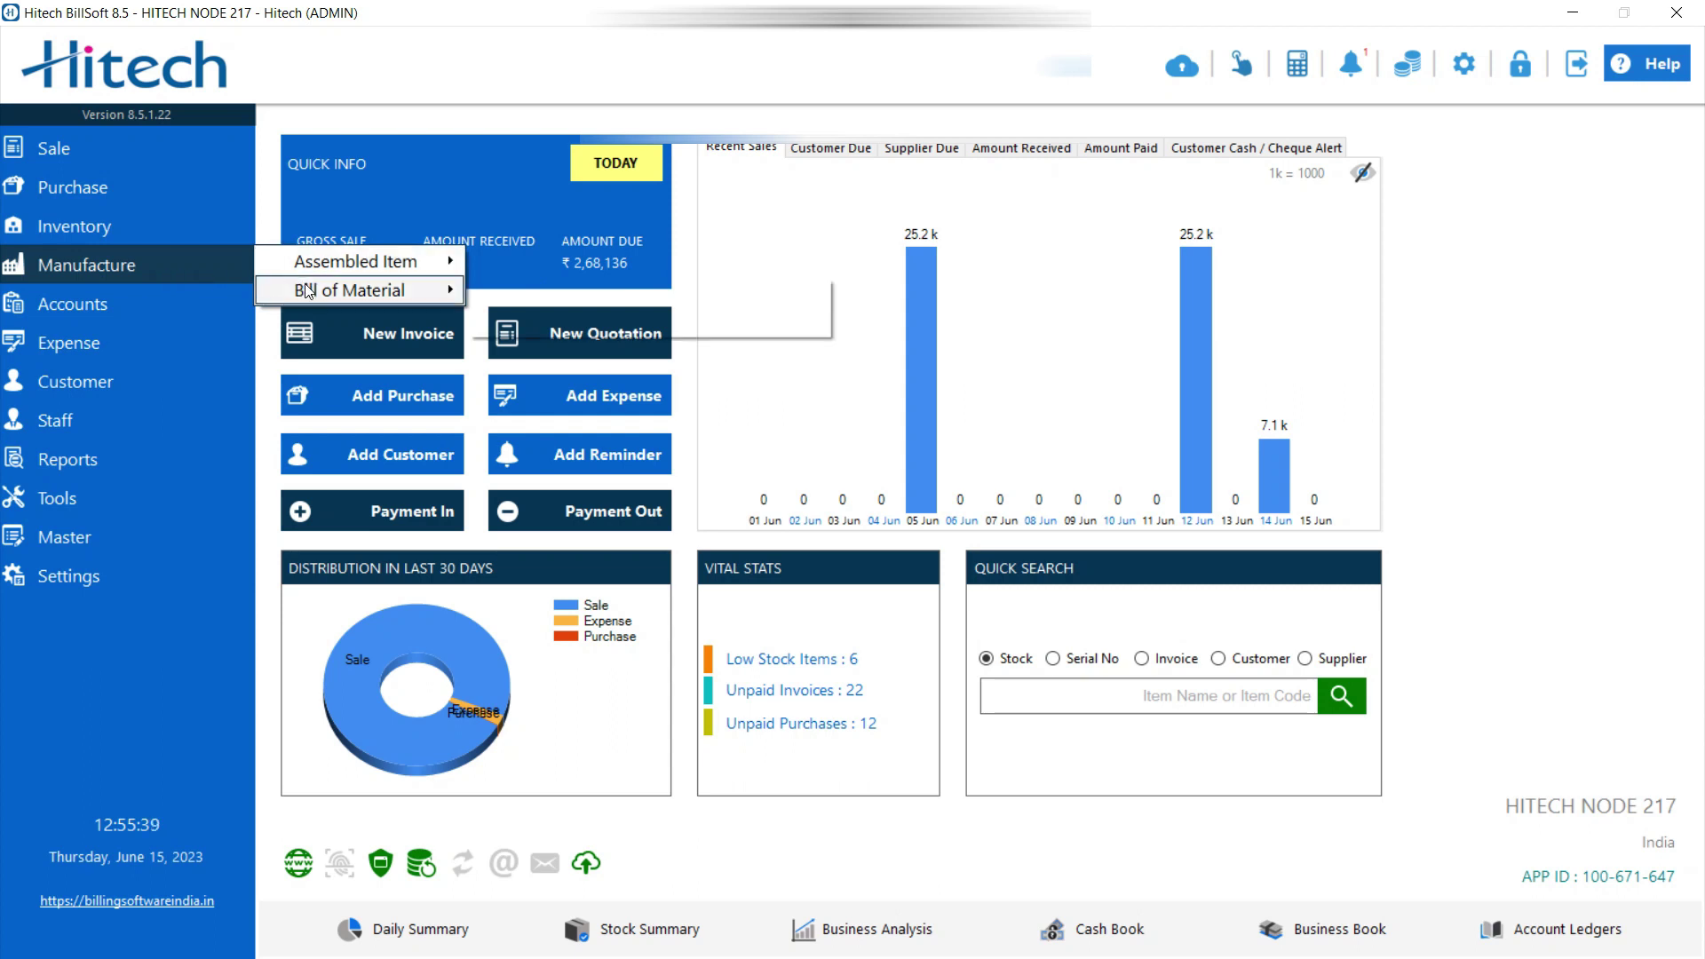
Step: Start a new bill of material with Bitania Cookies as the assembled item
{"action": "mouse_move", "coordinate": [307, 292]}
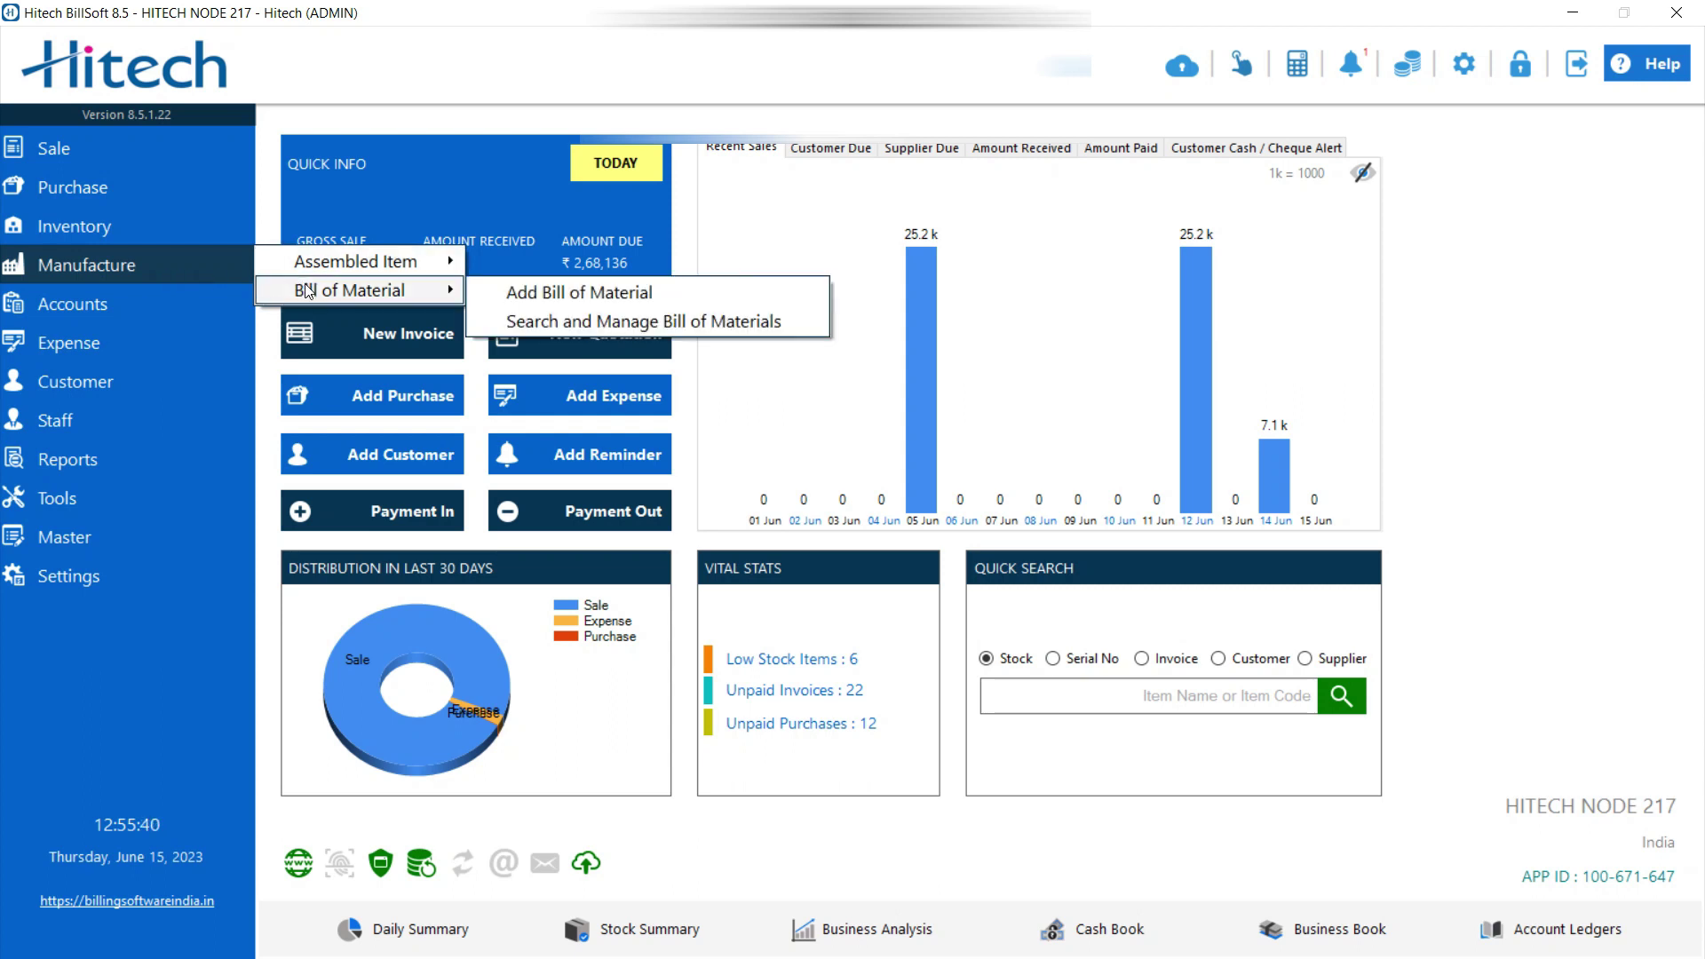
{"action": "left_click", "coordinate": [523, 294]}
{"action": "left_click", "coordinate": [501, 199]}
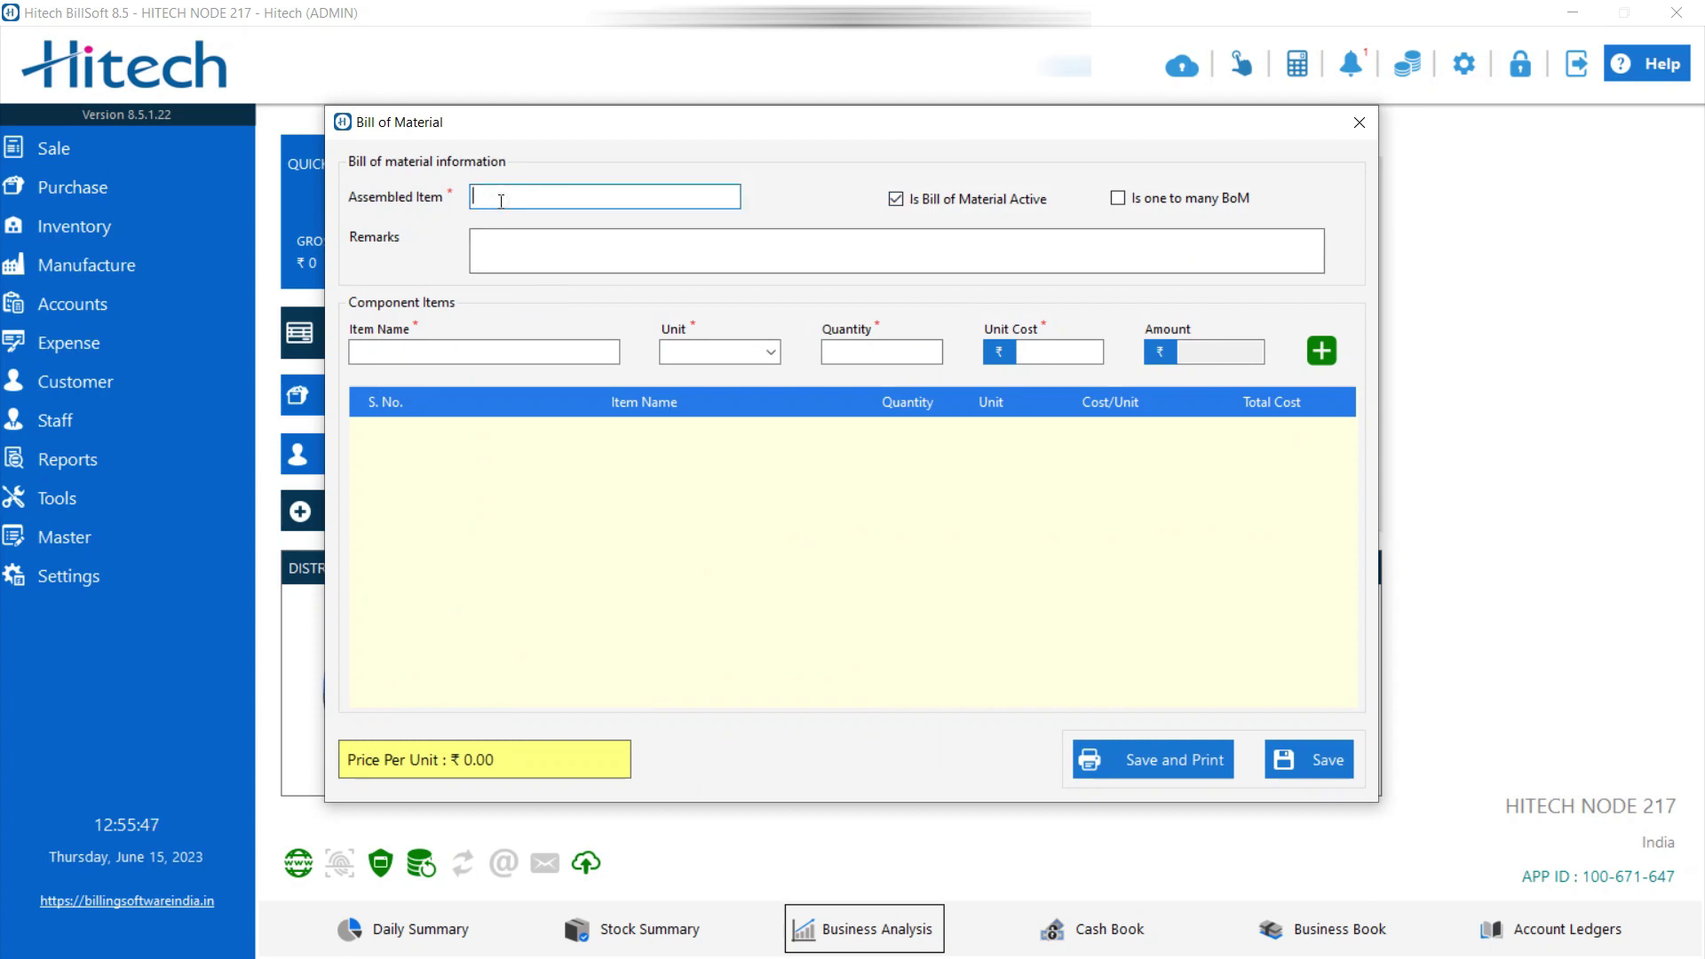
{"action": "type", "text": "co"}
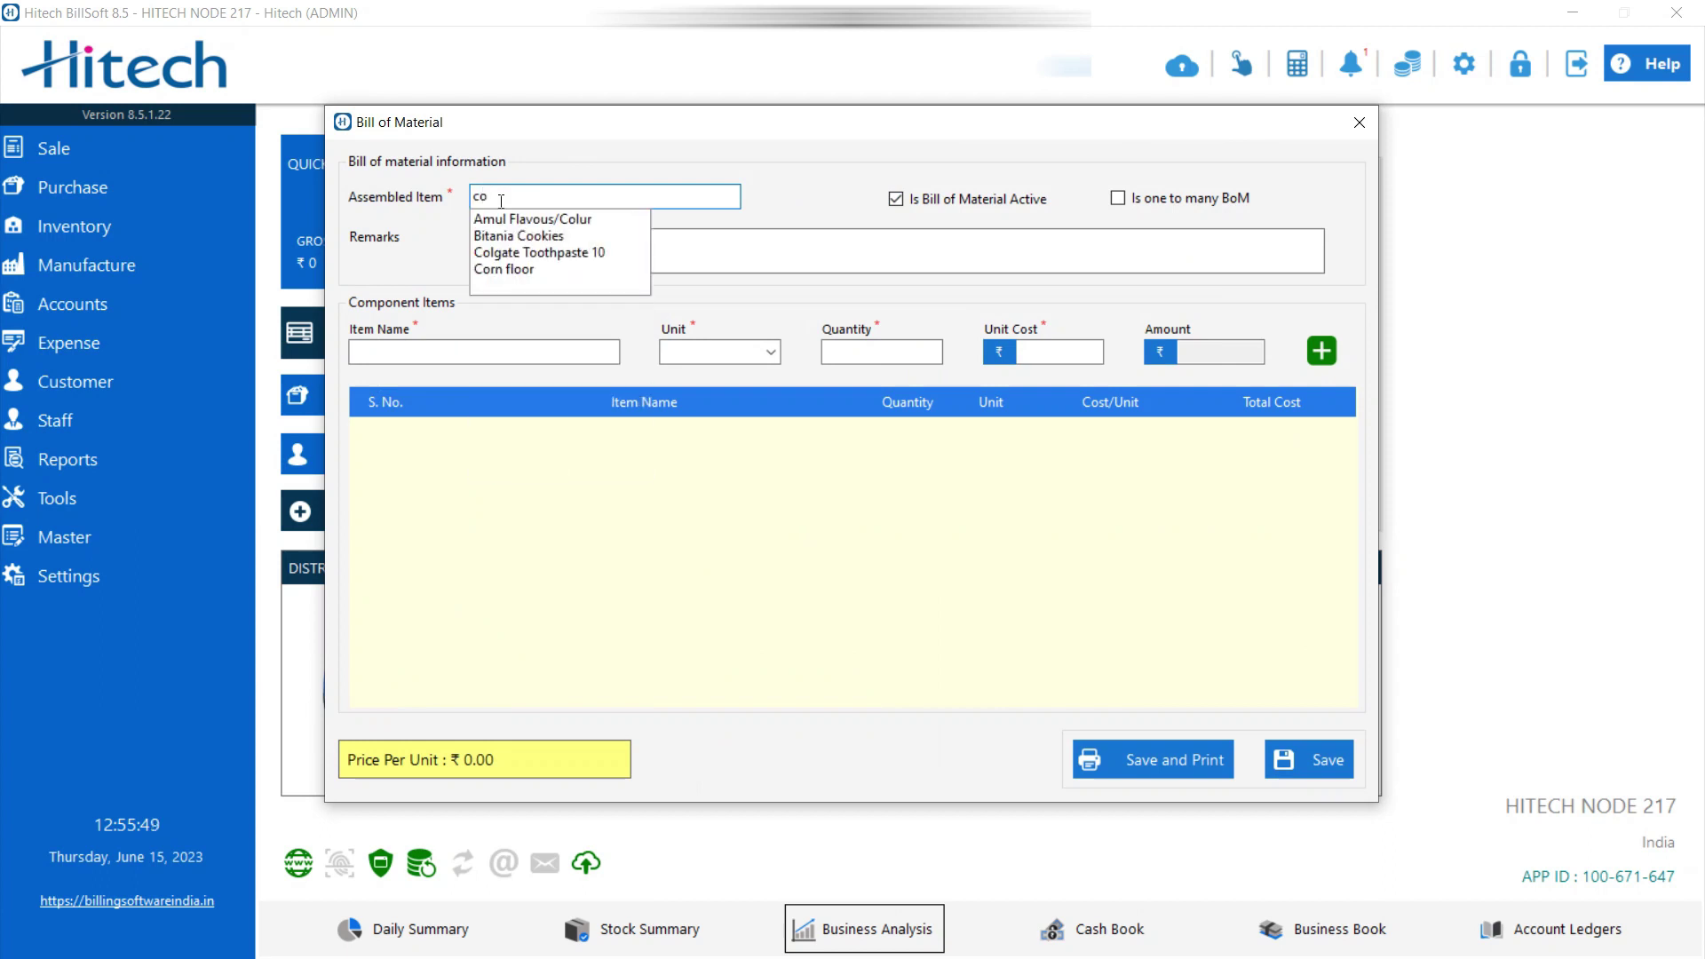
{"action": "left_click", "coordinate": [527, 237]}
{"action": "left_click", "coordinate": [528, 239]}
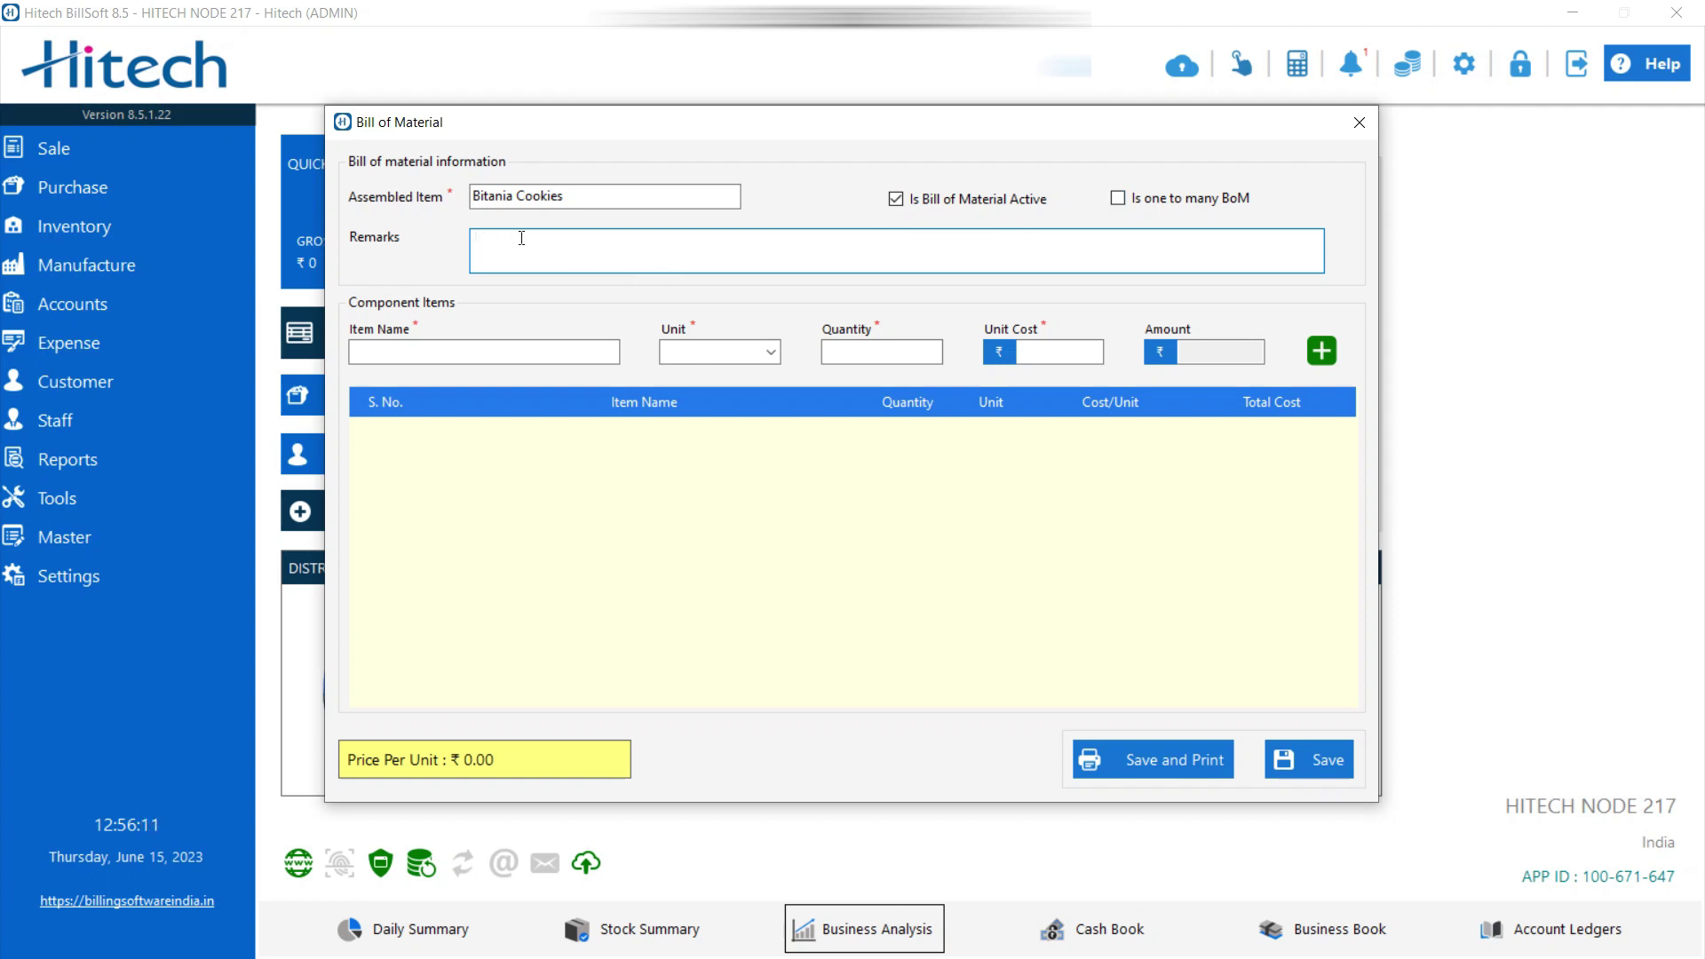
{"action": "left_click", "coordinate": [390, 353]}
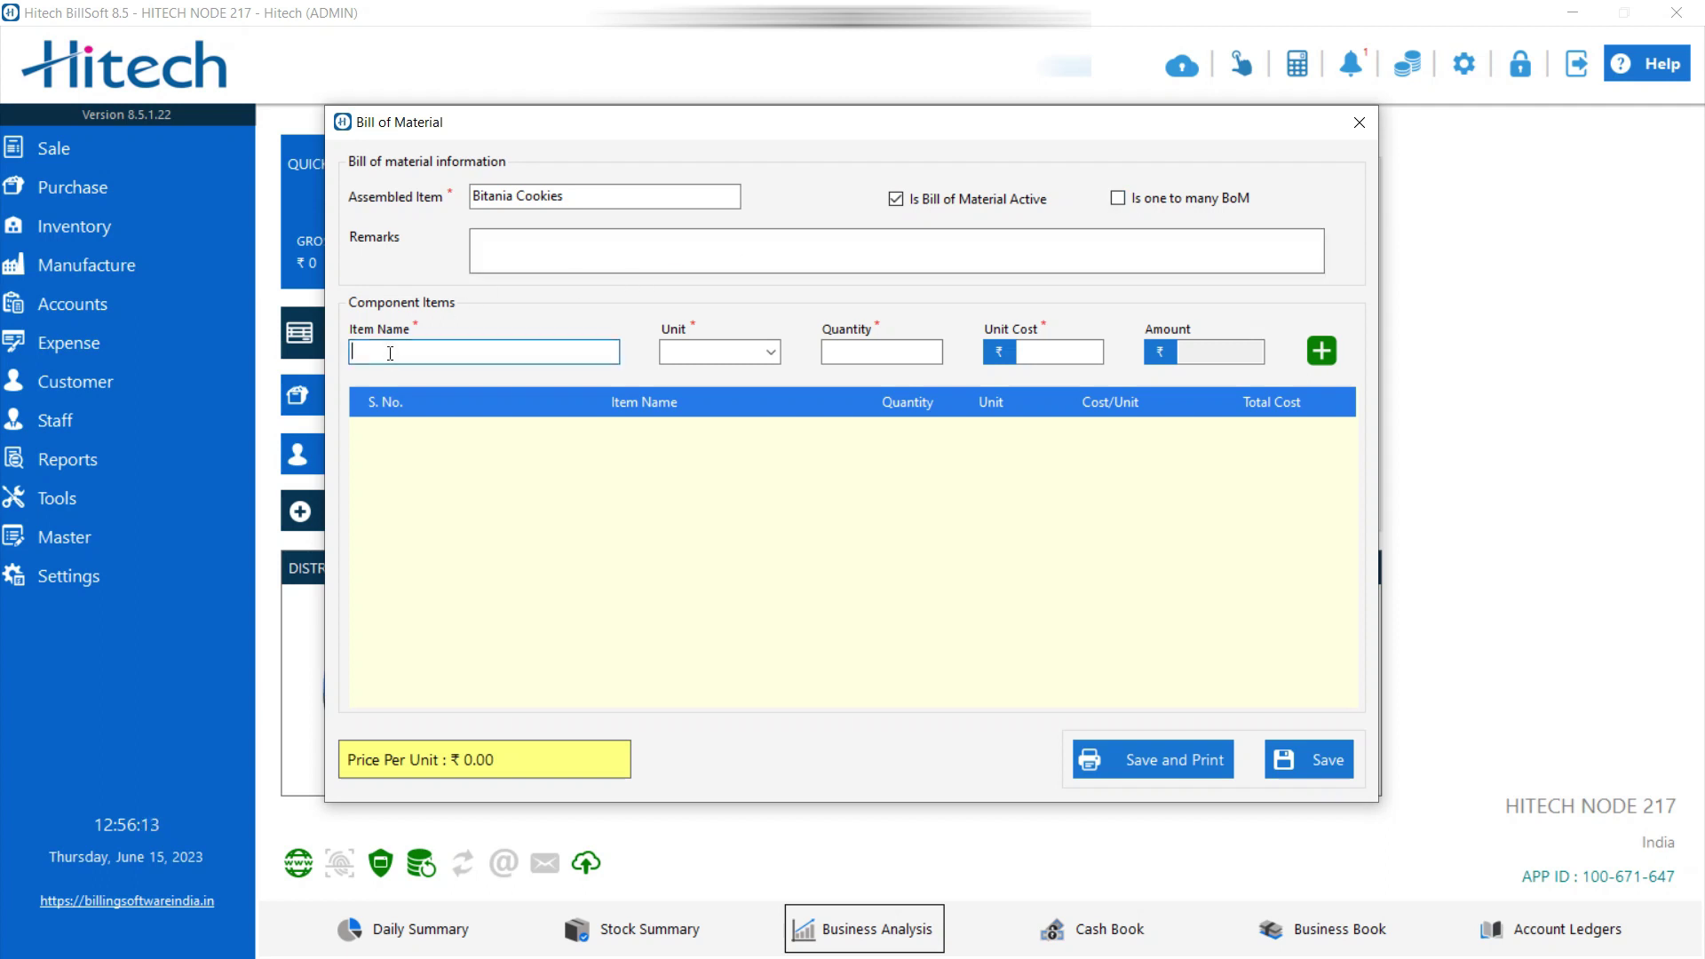
Step: Add Flour as the first component line of the bill of material
{"action": "type", "text": "f"}
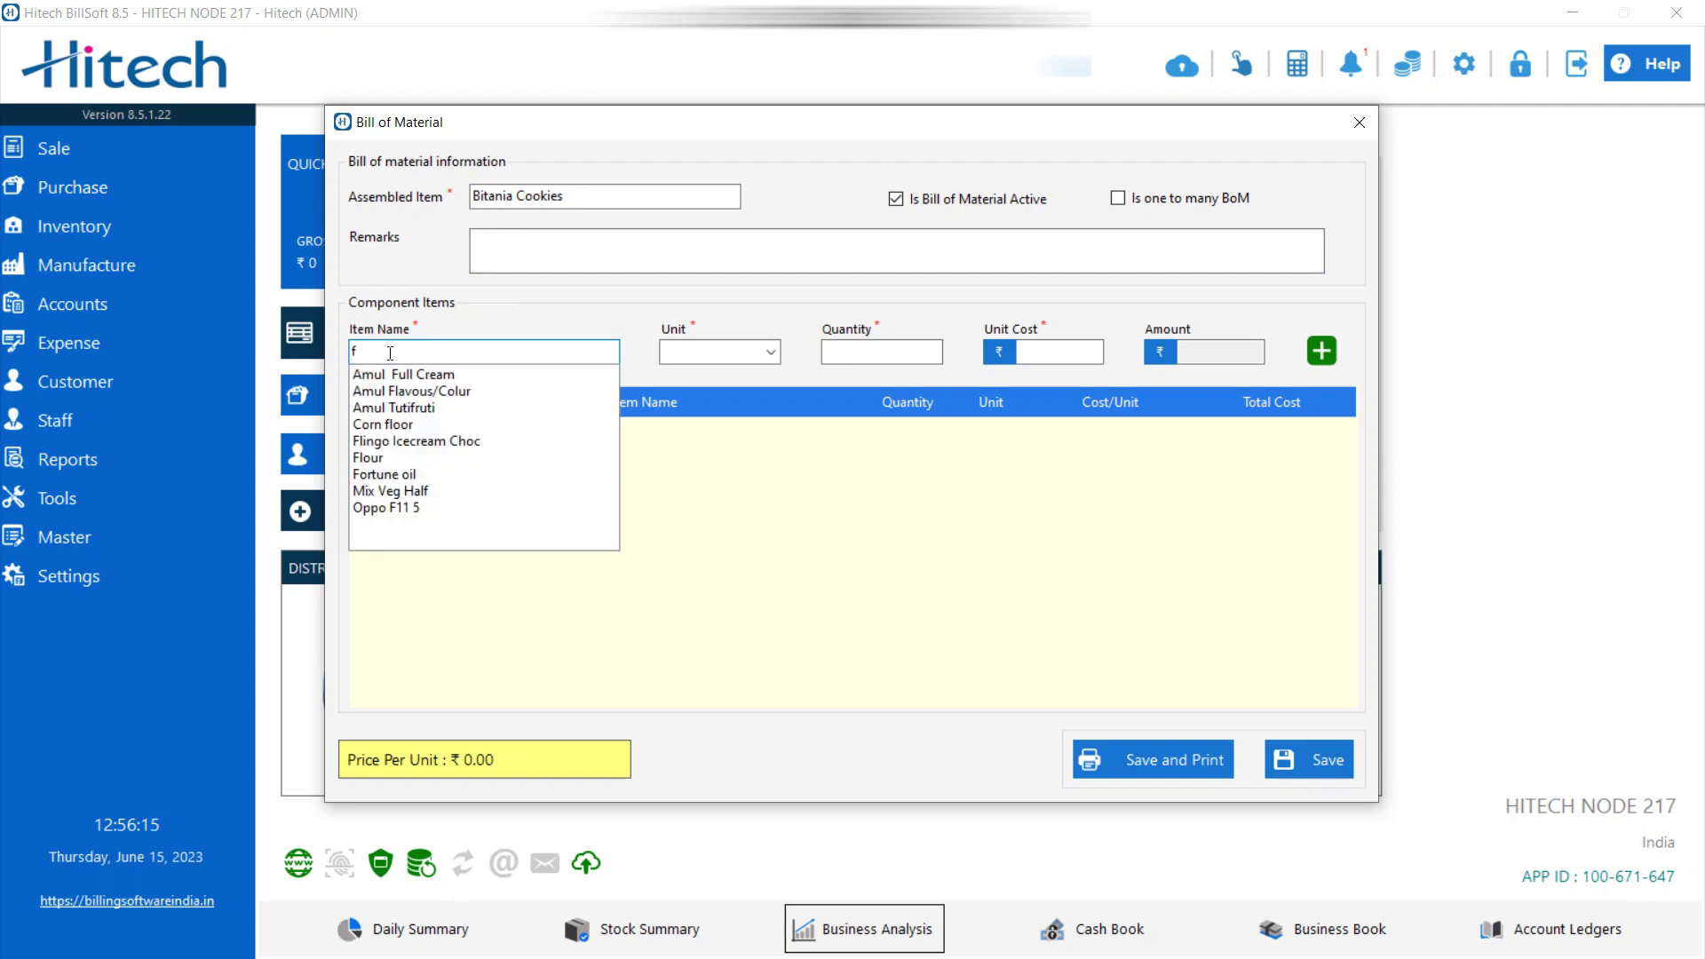
{"action": "type", "text": "l"}
{"action": "key", "text": "Down"}
{"action": "key", "text": "Down"}
{"action": "key", "text": "Down"}
{"action": "key", "text": "Down"}
{"action": "key", "text": "Return"}
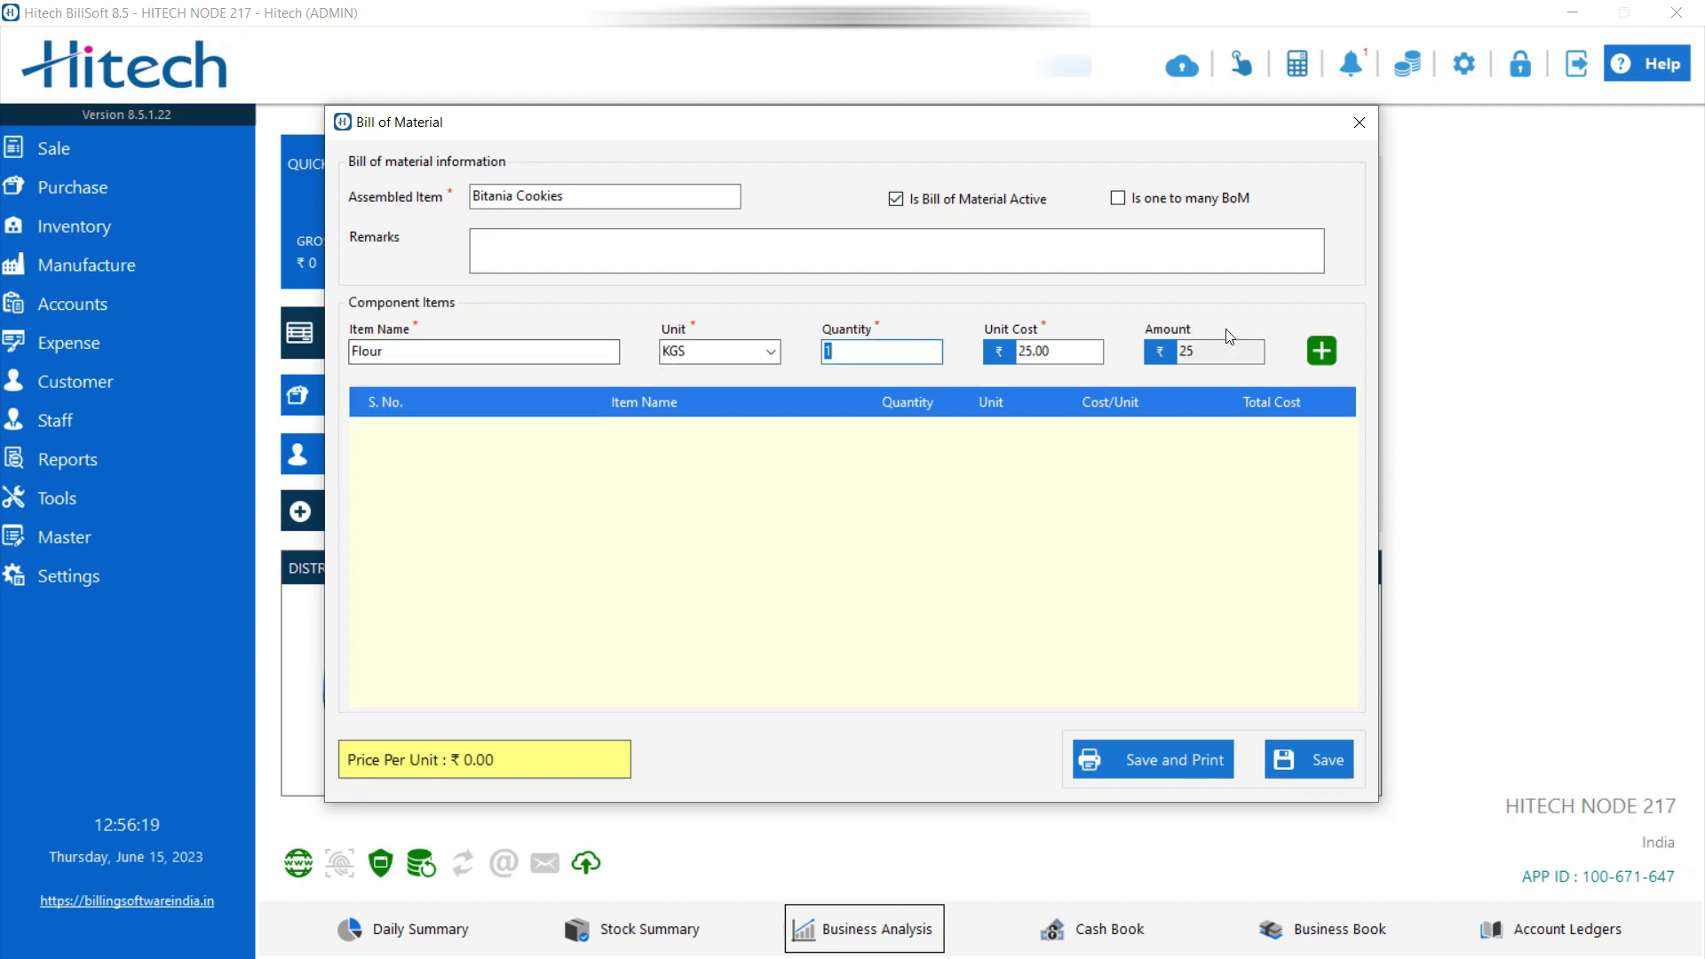
{"action": "left_click", "coordinate": [1321, 350]}
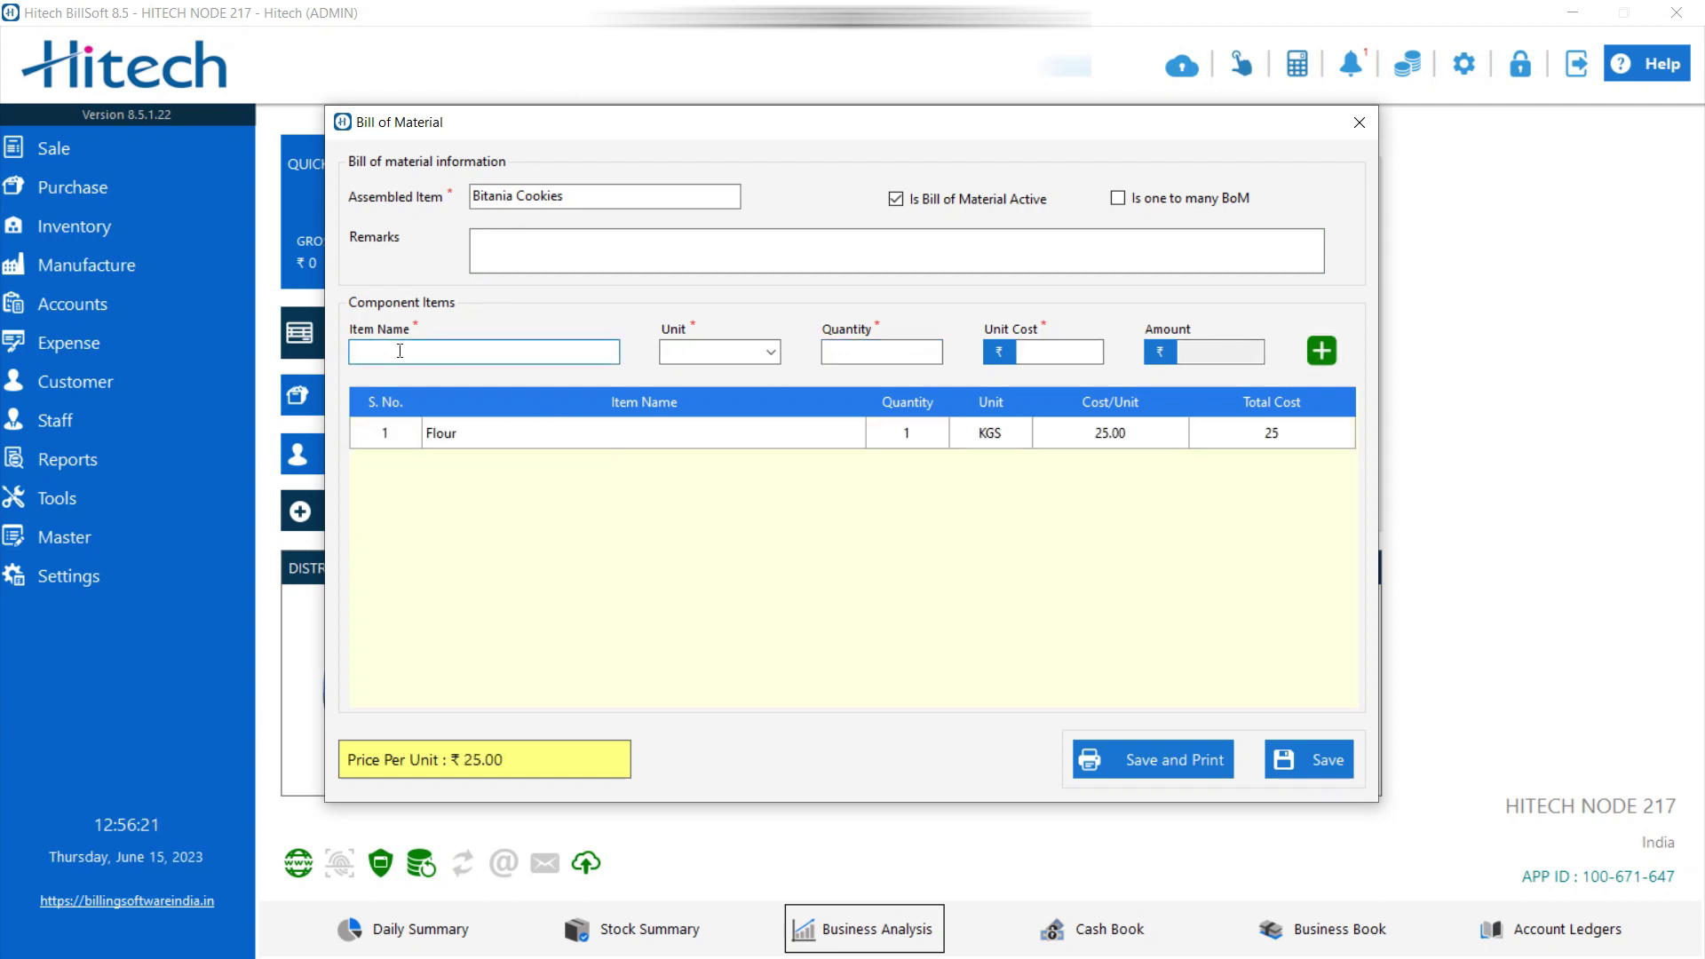
Step: Add Amul Packet 1L as a component, then pick White Sugar as the next item
{"action": "type", "text": "i"}
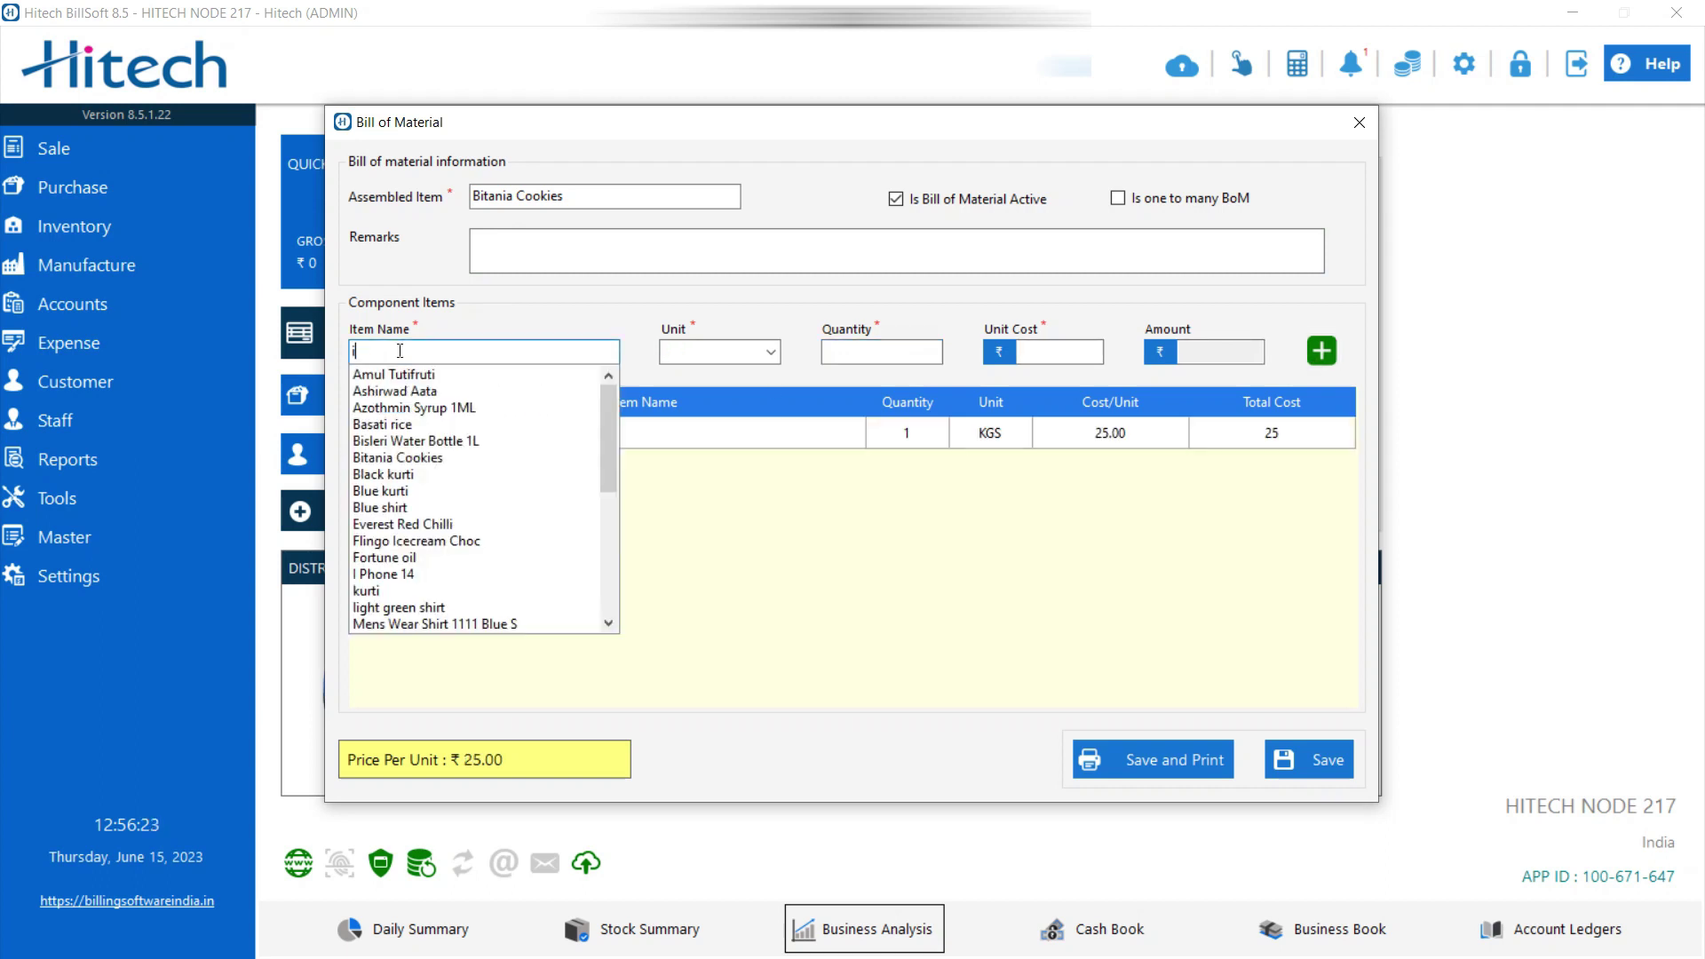
{"action": "type", "text": "lk"}
{"action": "key", "text": "BackSpace"}
{"action": "key", "text": "BackSpace"}
{"action": "key", "text": "BackSpace"}
{"action": "type", "text": "milk"}
{"action": "key", "text": "BackSpace"}
{"action": "key", "text": "BackSpace"}
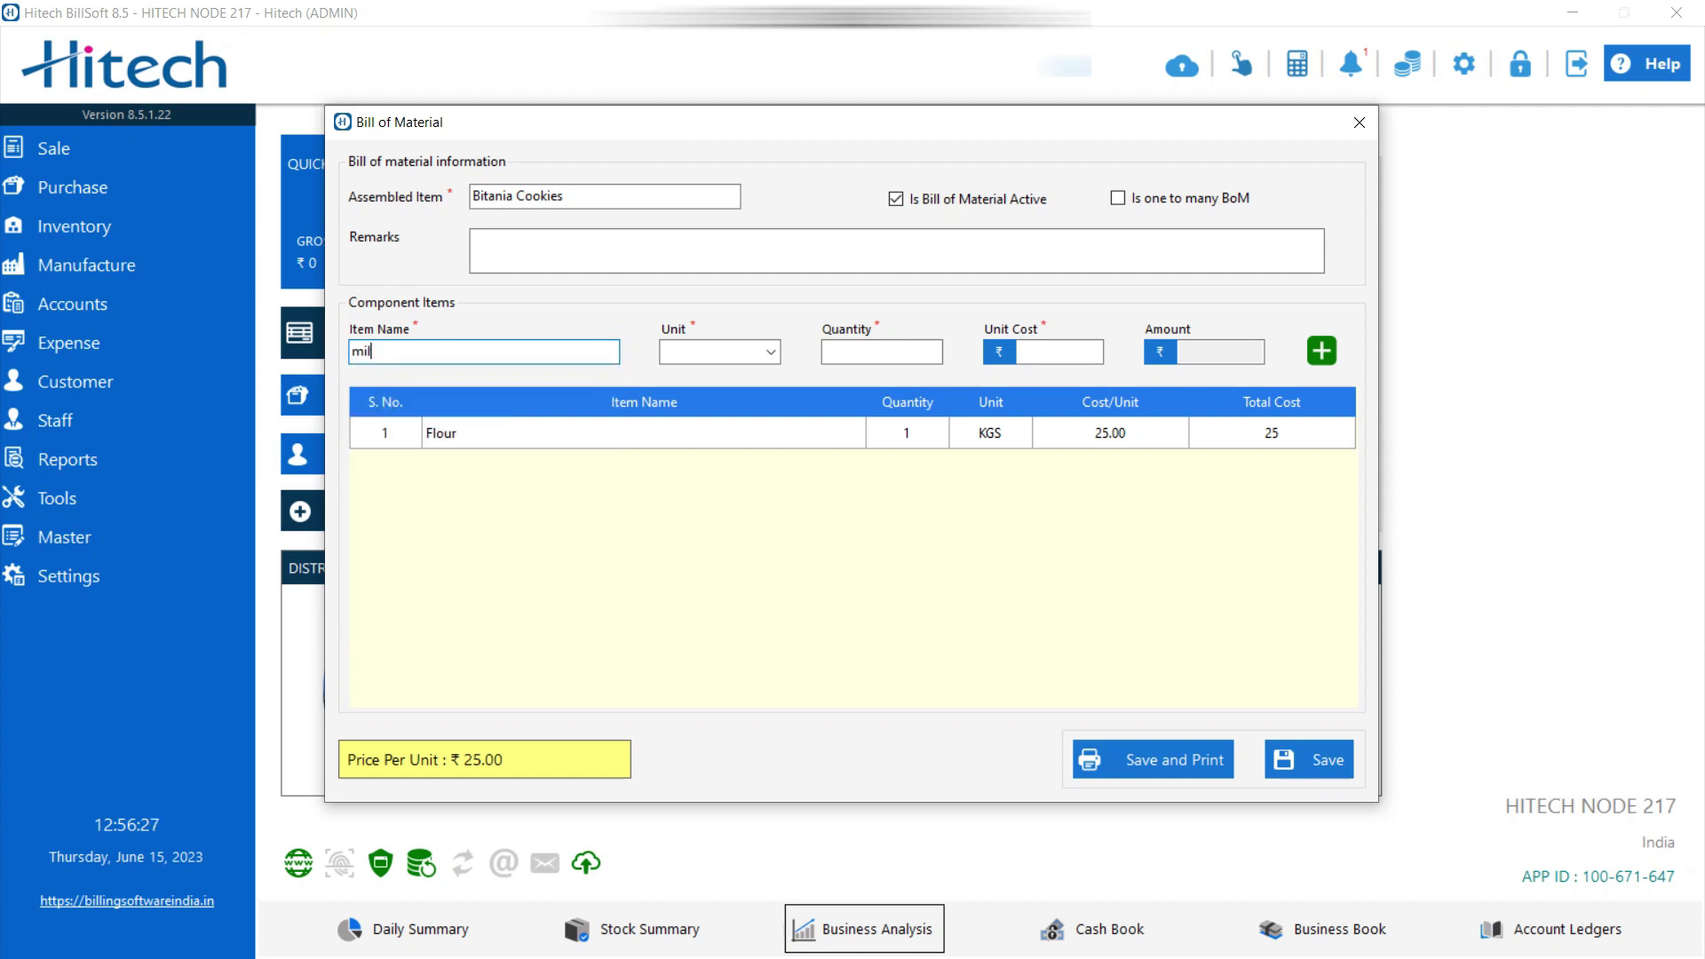
{"action": "key", "text": "BackSpace"}
{"action": "key", "text": "BackSpace"}
{"action": "type", "text": "am"}
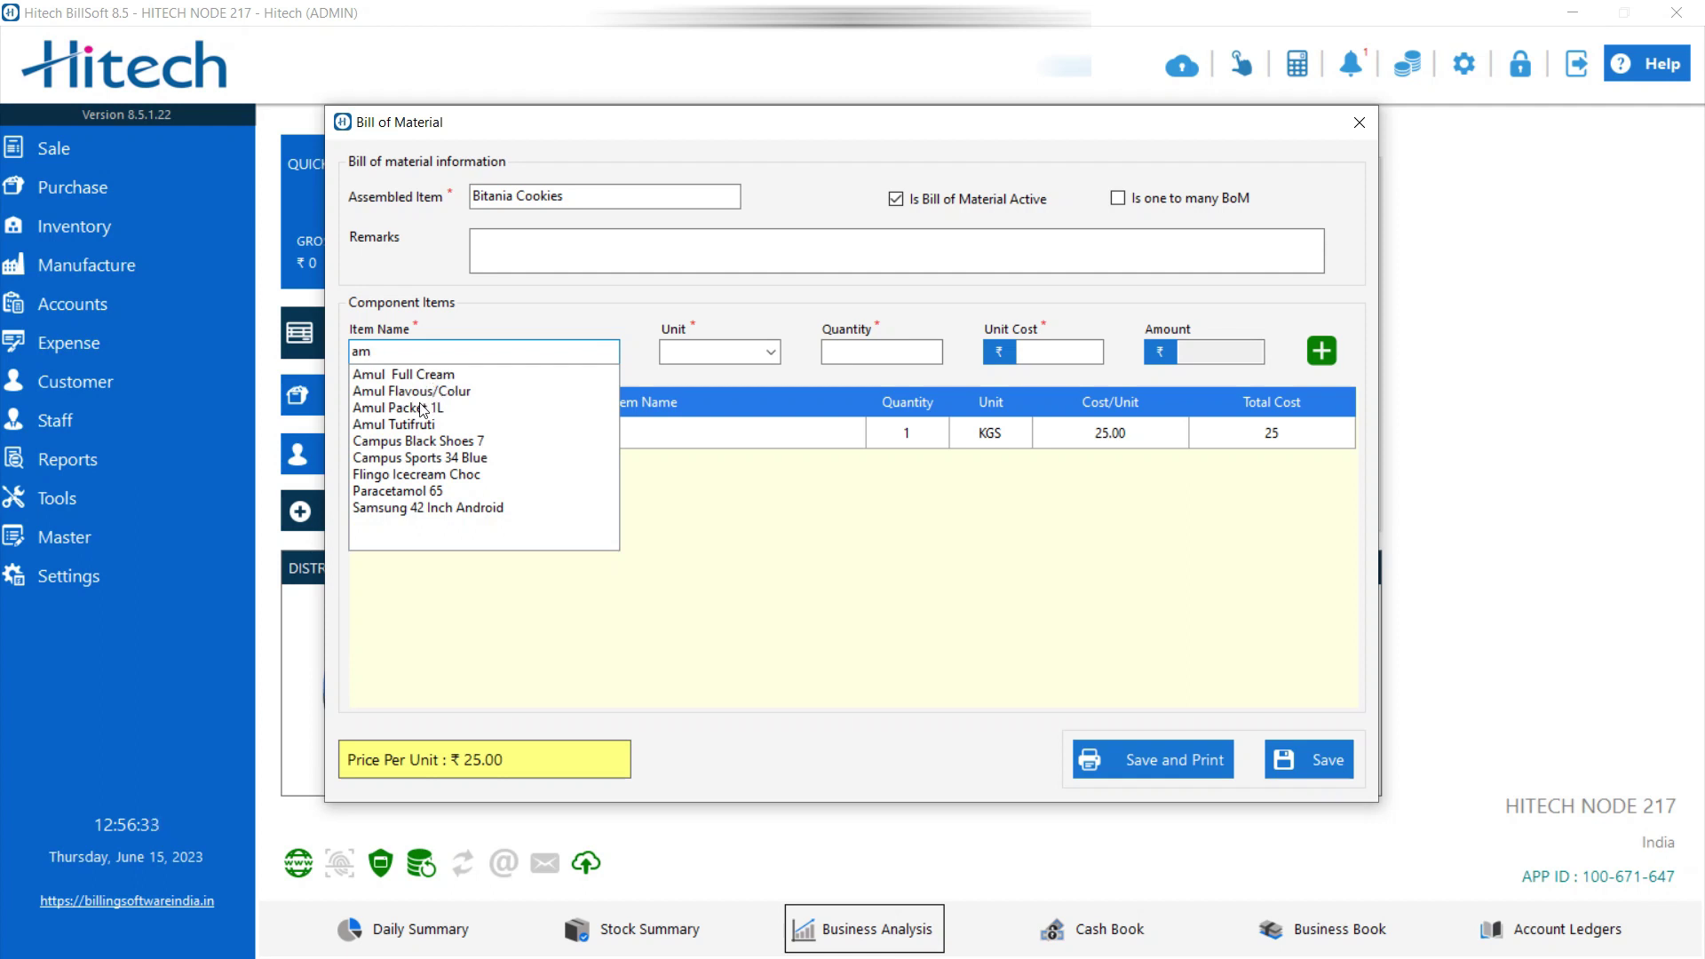
{"action": "left_click", "coordinate": [421, 409]}
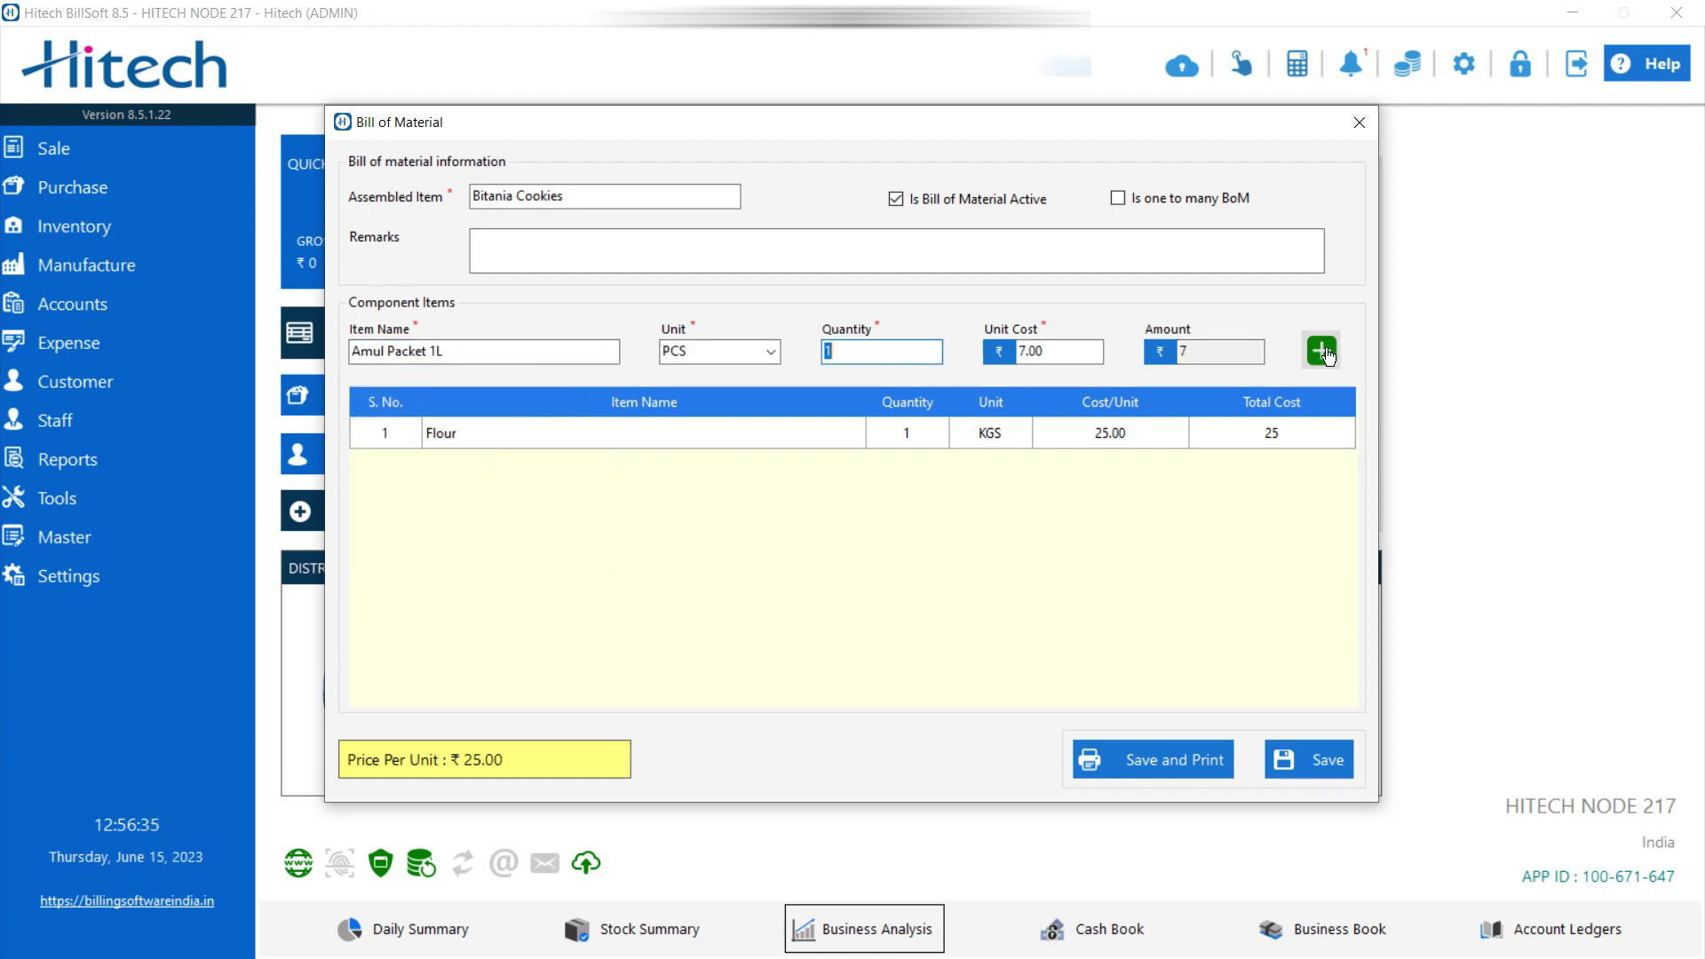
{"action": "left_click", "coordinate": [1324, 352]}
{"action": "type", "text": "whi"}
{"action": "left_click", "coordinate": [437, 380]}
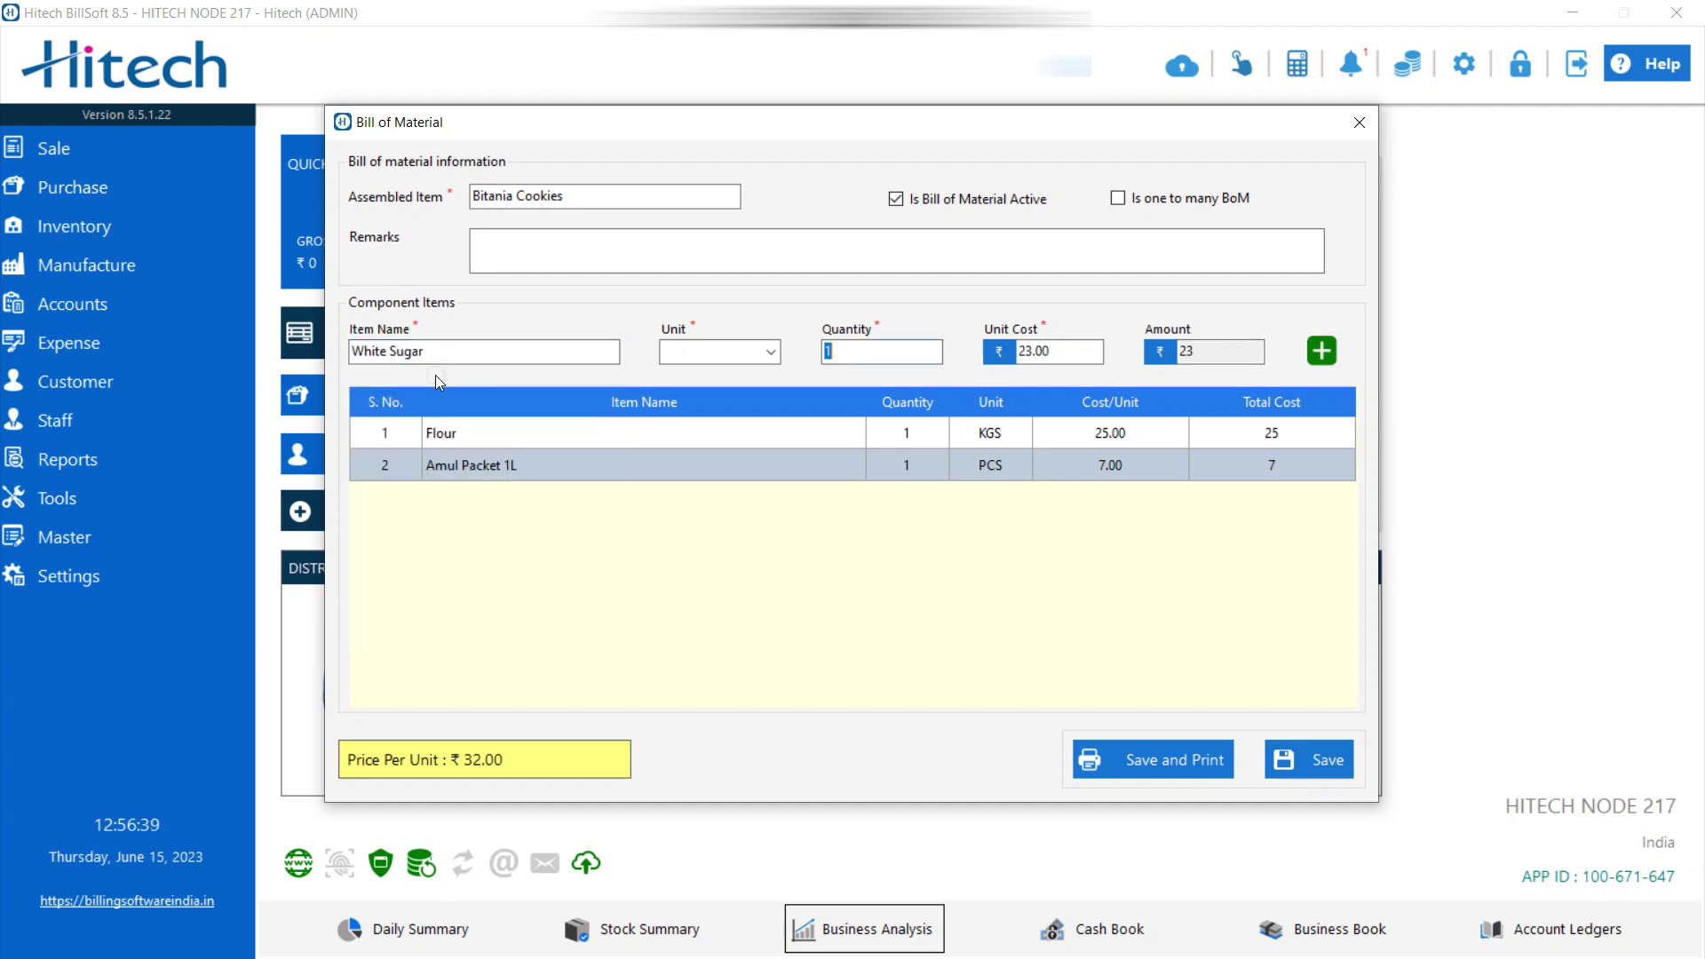
Step: Add White Sugar in KGS to the components and save the Bitania Cookies bill of material
{"action": "left_click", "coordinate": [1322, 351]}
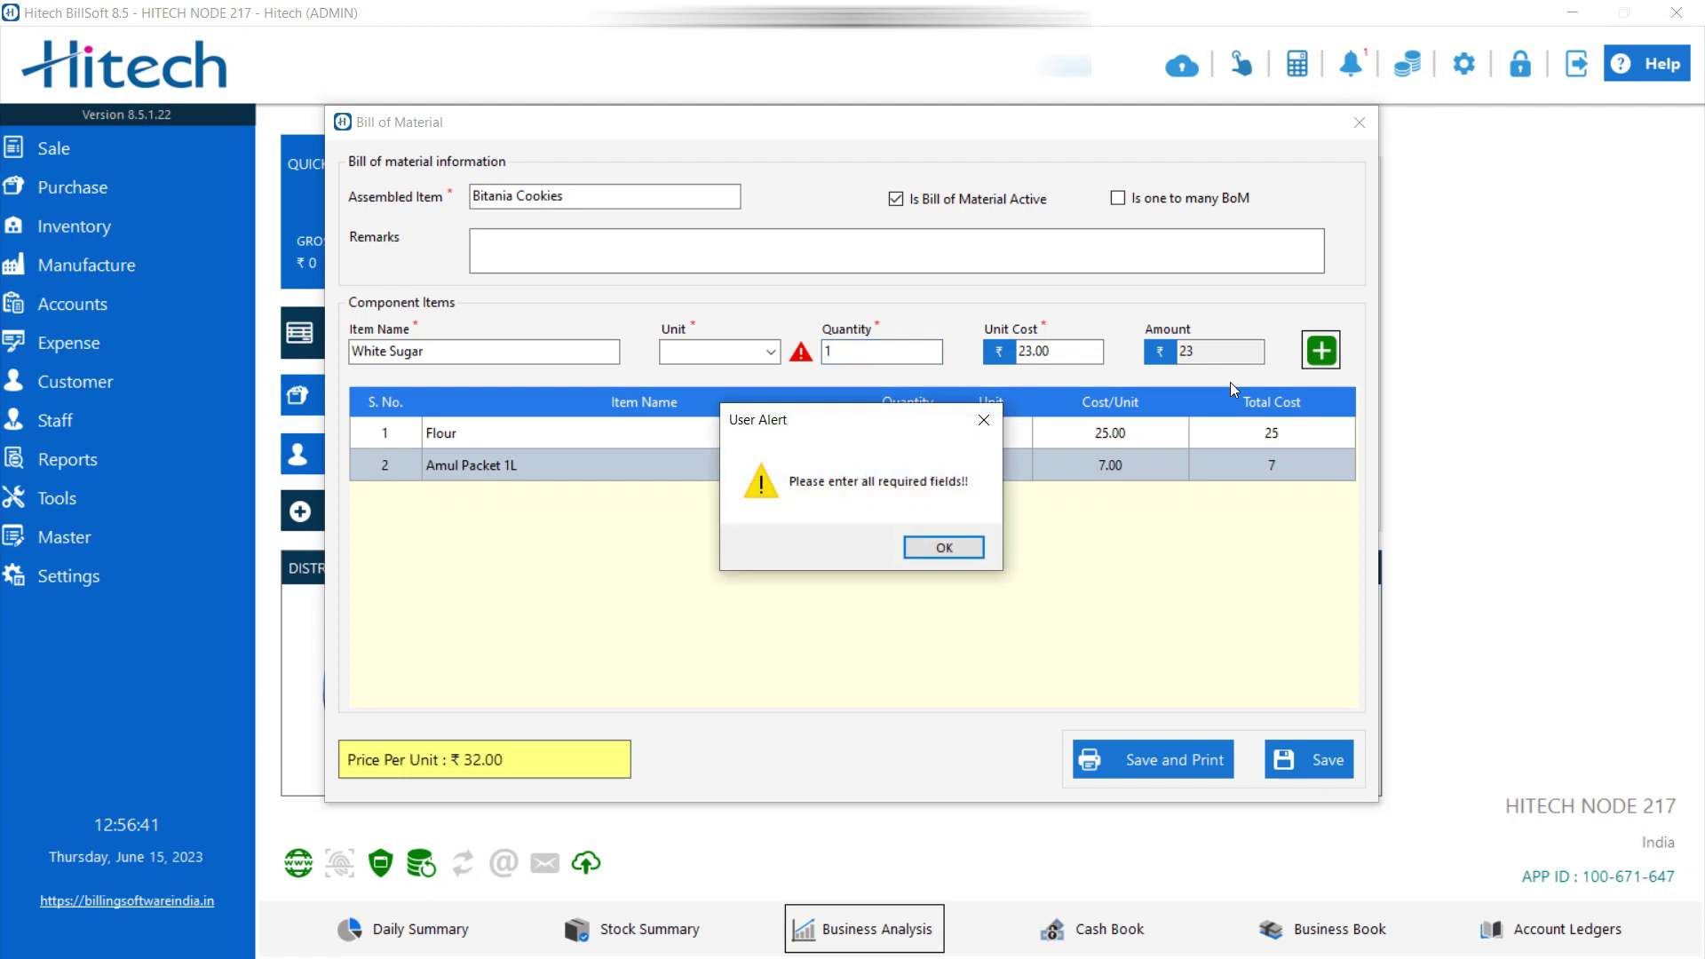
{"action": "left_click", "coordinate": [984, 421]}
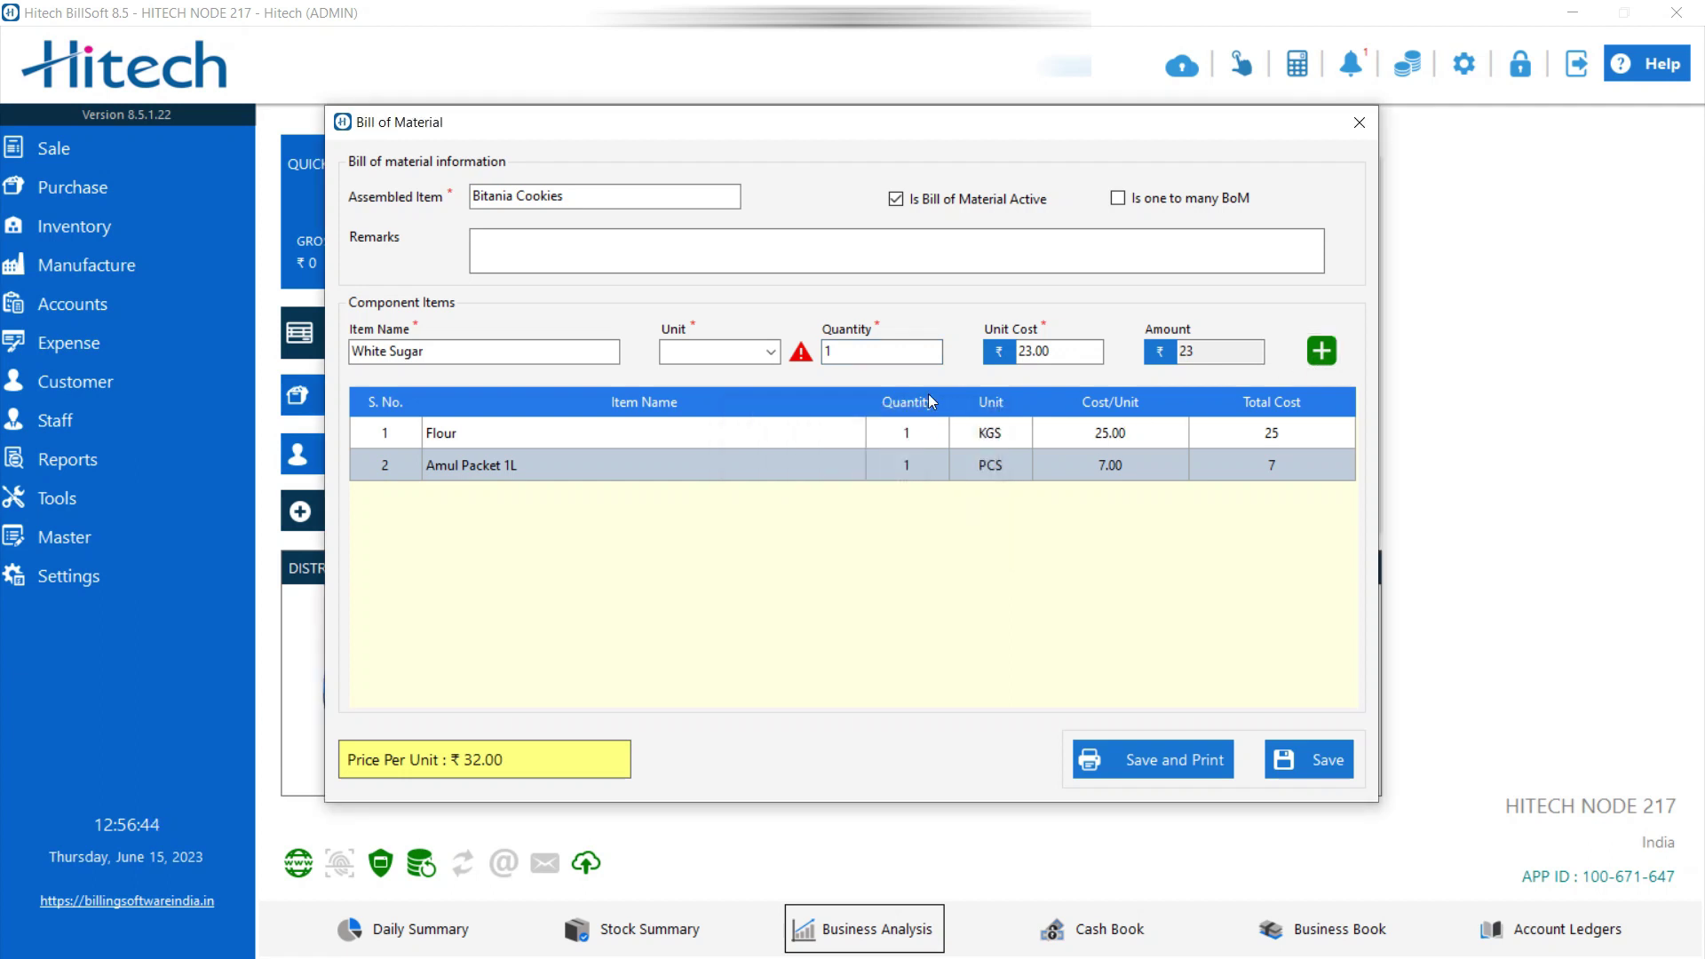
{"action": "left_click", "coordinate": [771, 353]}
{"action": "type", "text": "kg"}
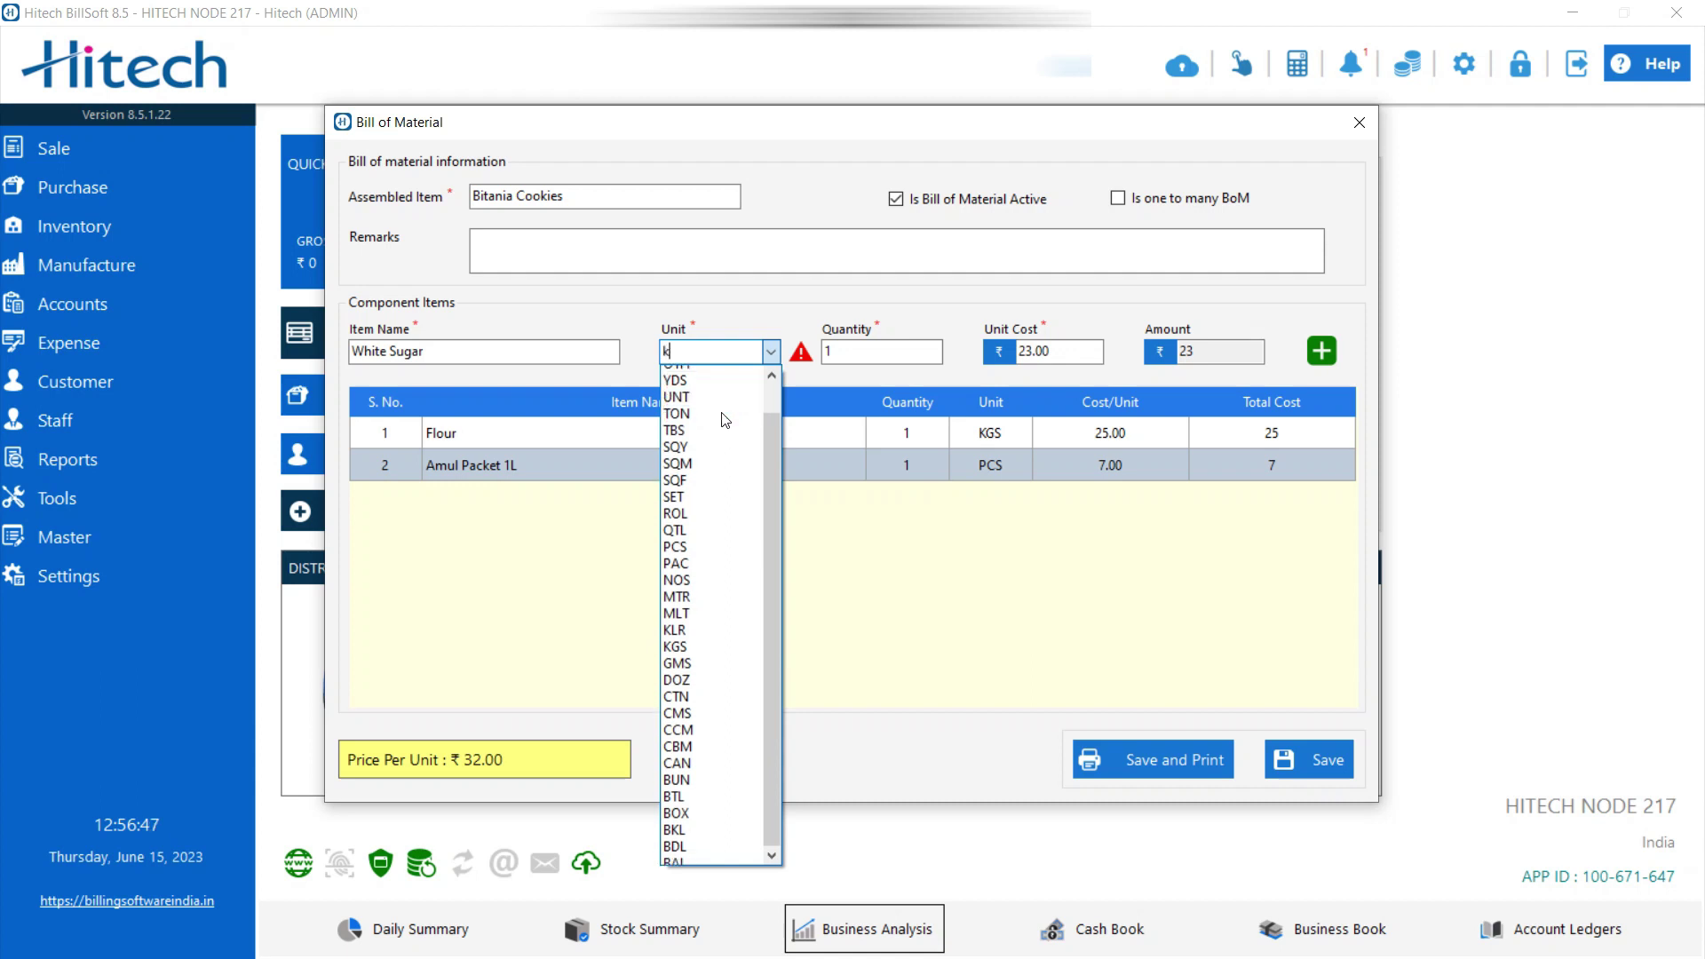
{"action": "left_click", "coordinate": [722, 370]}
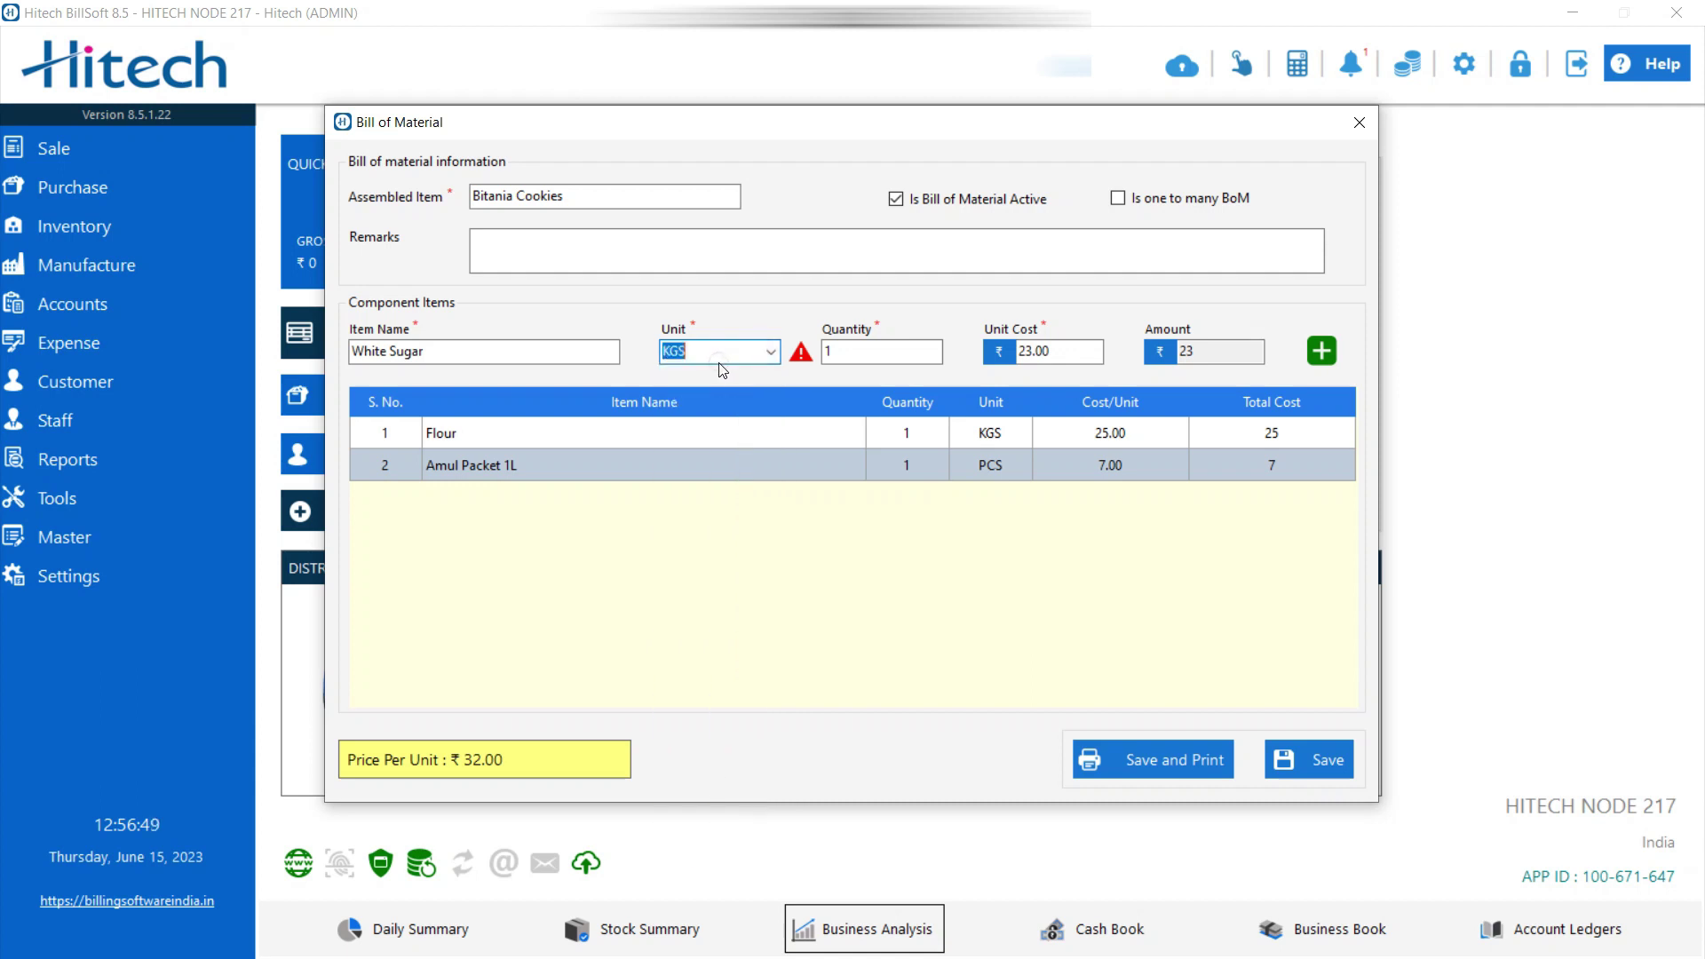
{"action": "left_click", "coordinate": [1305, 351]}
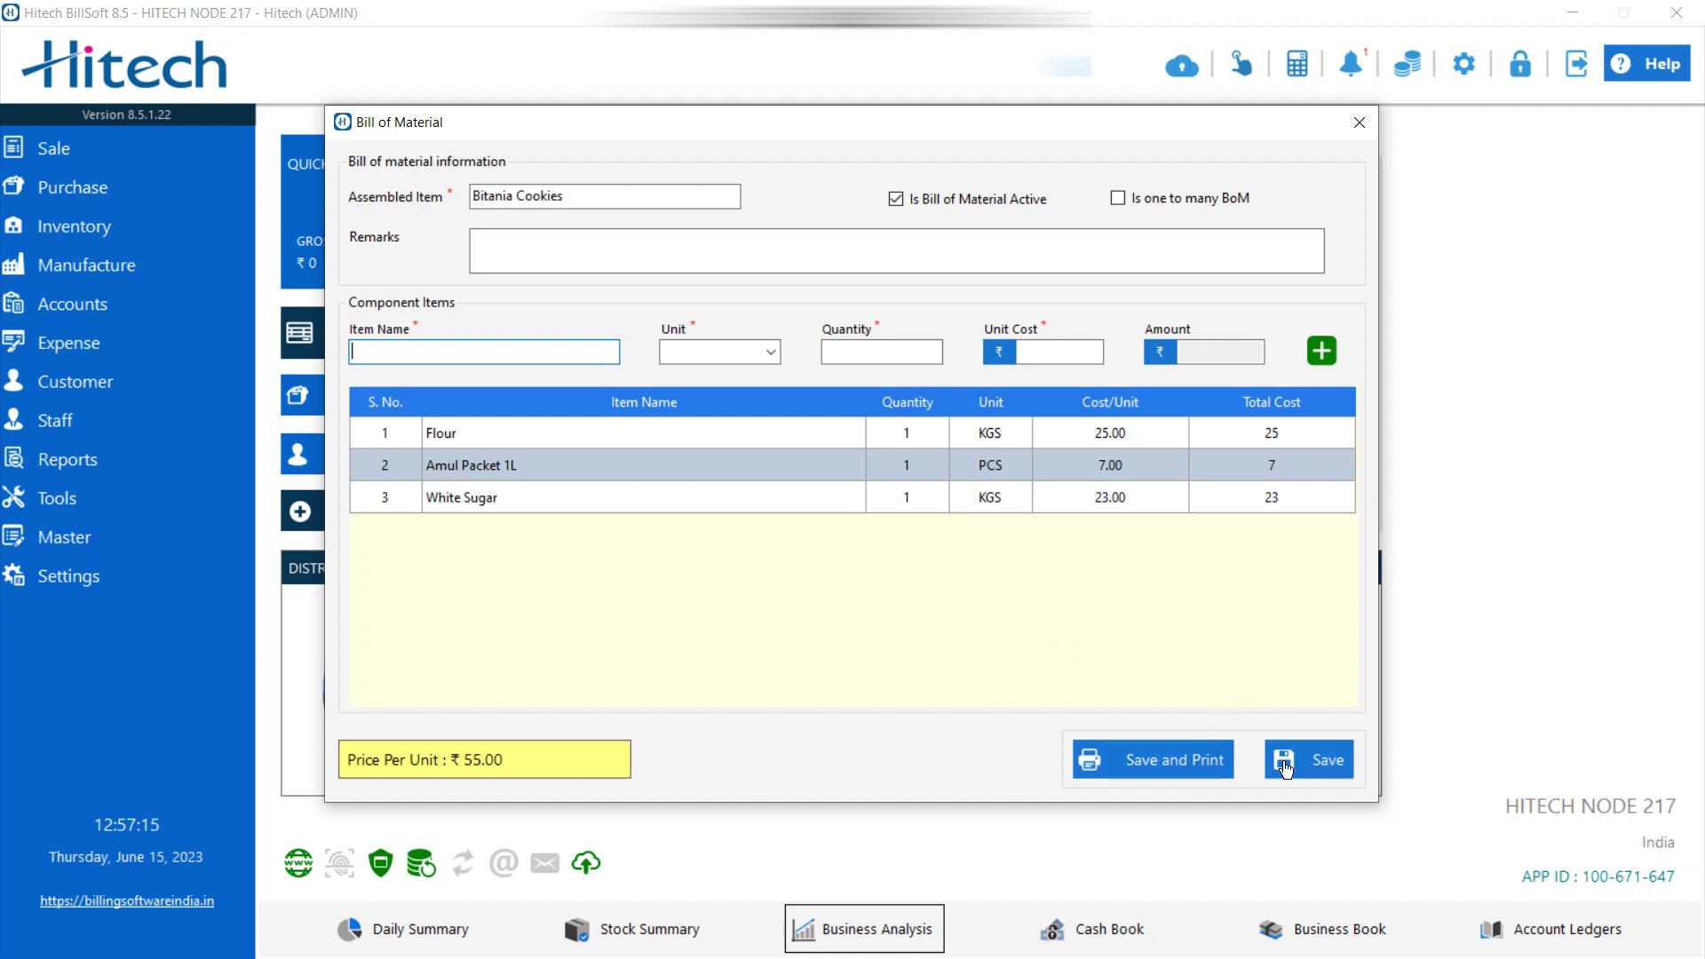
{"action": "left_click", "coordinate": [1315, 761]}
{"action": "left_click", "coordinate": [877, 549]}
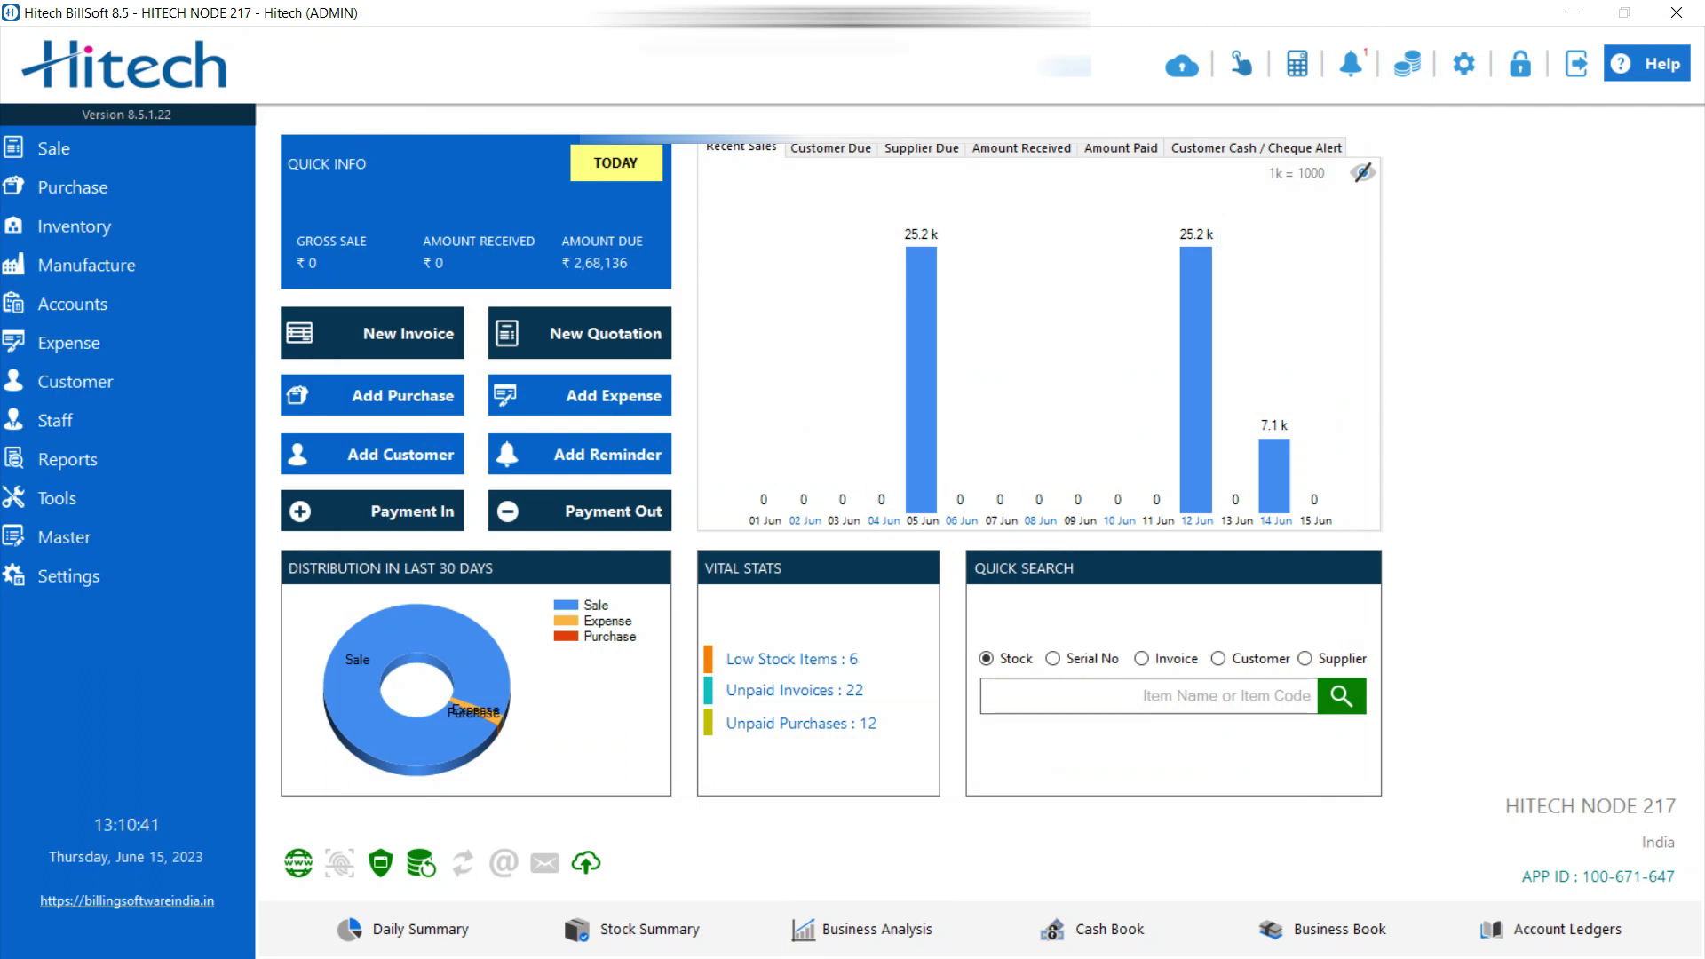
Step: Open Search and Manage Bill of Materials from the Manufacture menu
{"action": "left_click", "coordinate": [124, 277]}
{"action": "mouse_move", "coordinate": [375, 289]}
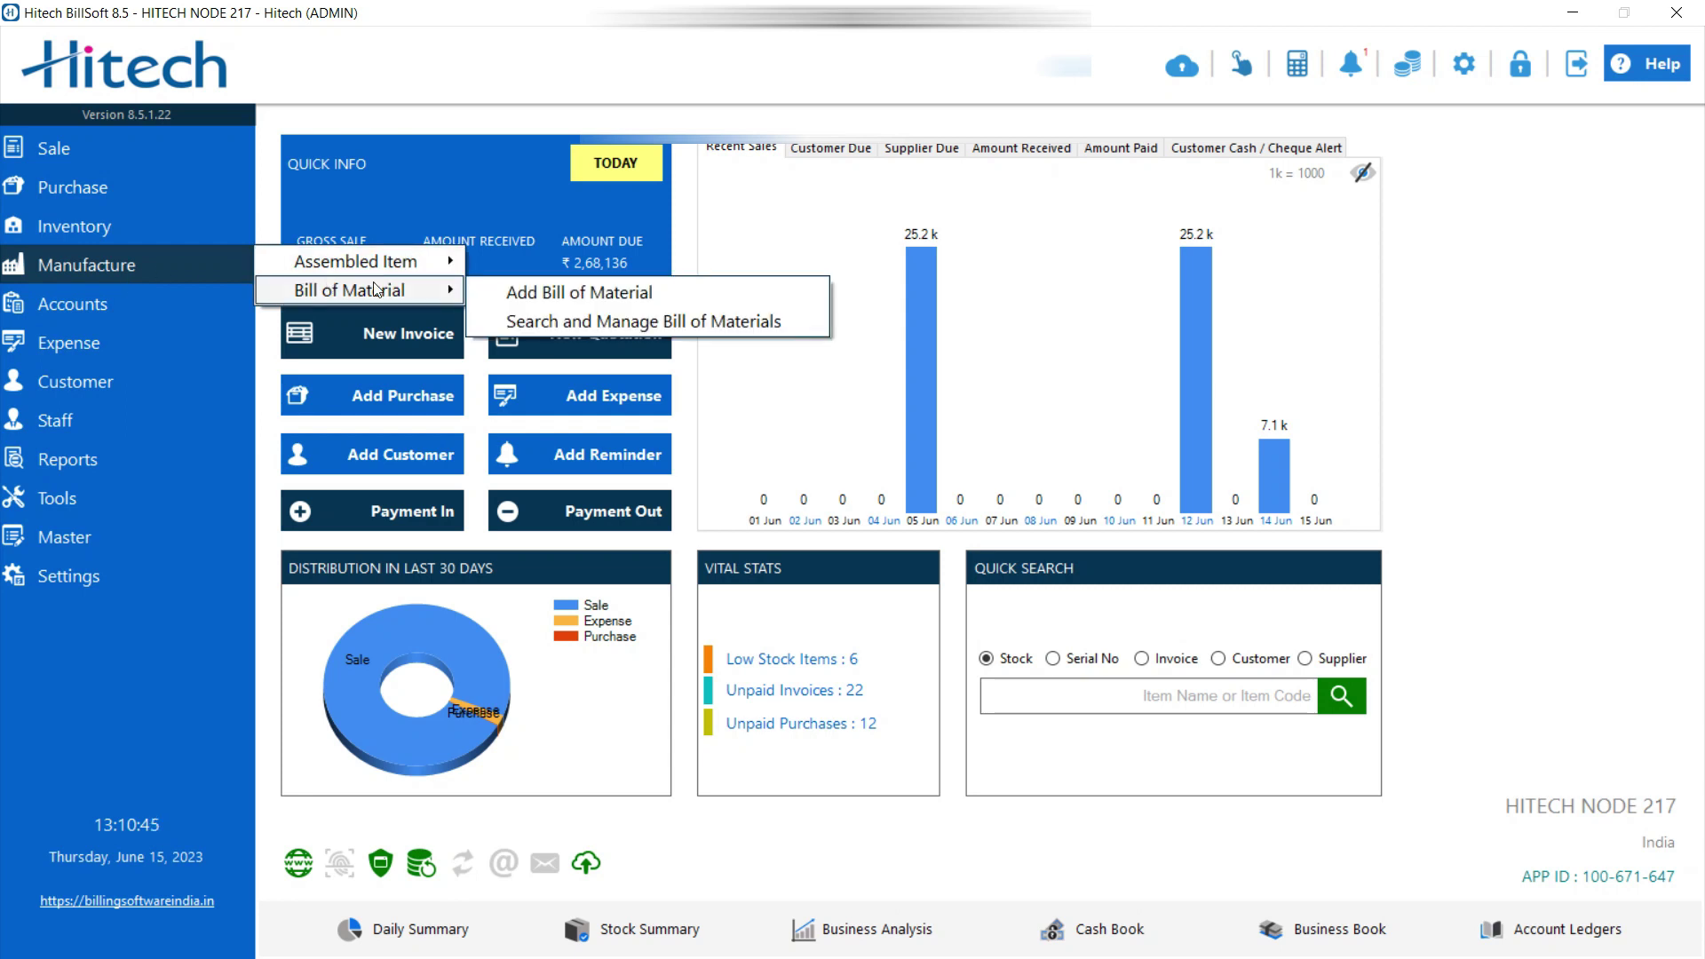
{"action": "left_click", "coordinate": [545, 322]}
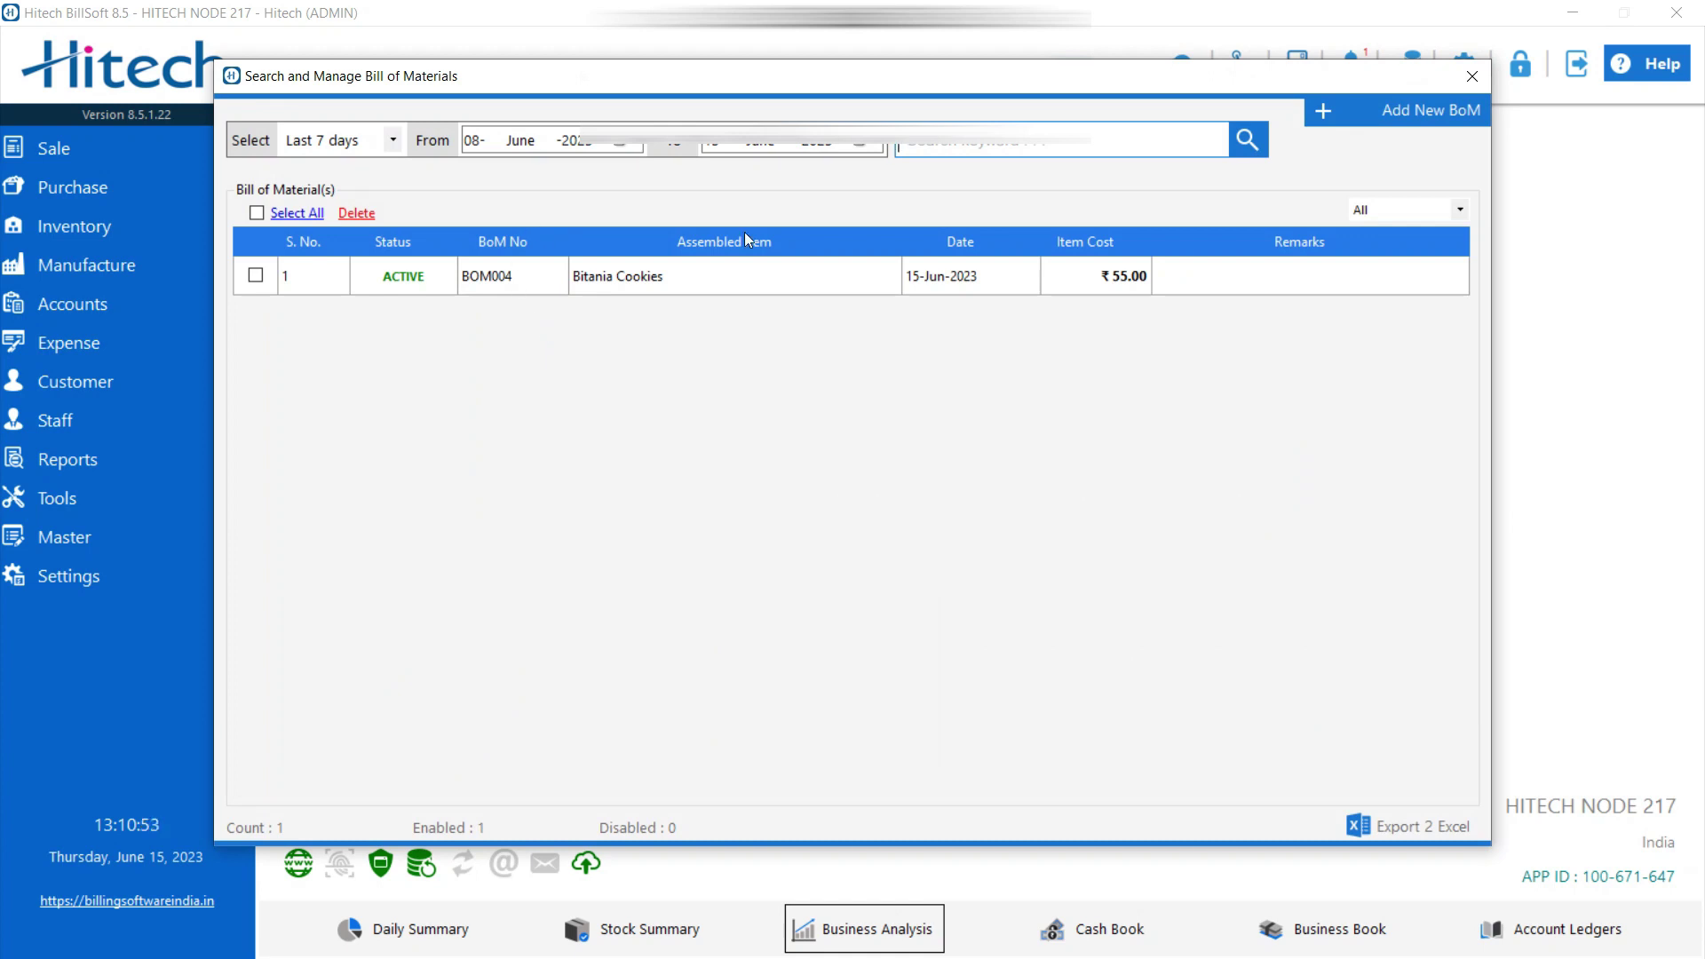
Step: View the details of BOM004 for Bitania Cookies, then dismiss the row actions
{"action": "left_click", "coordinate": [675, 271]}
{"action": "right_click", "coordinate": [674, 272]}
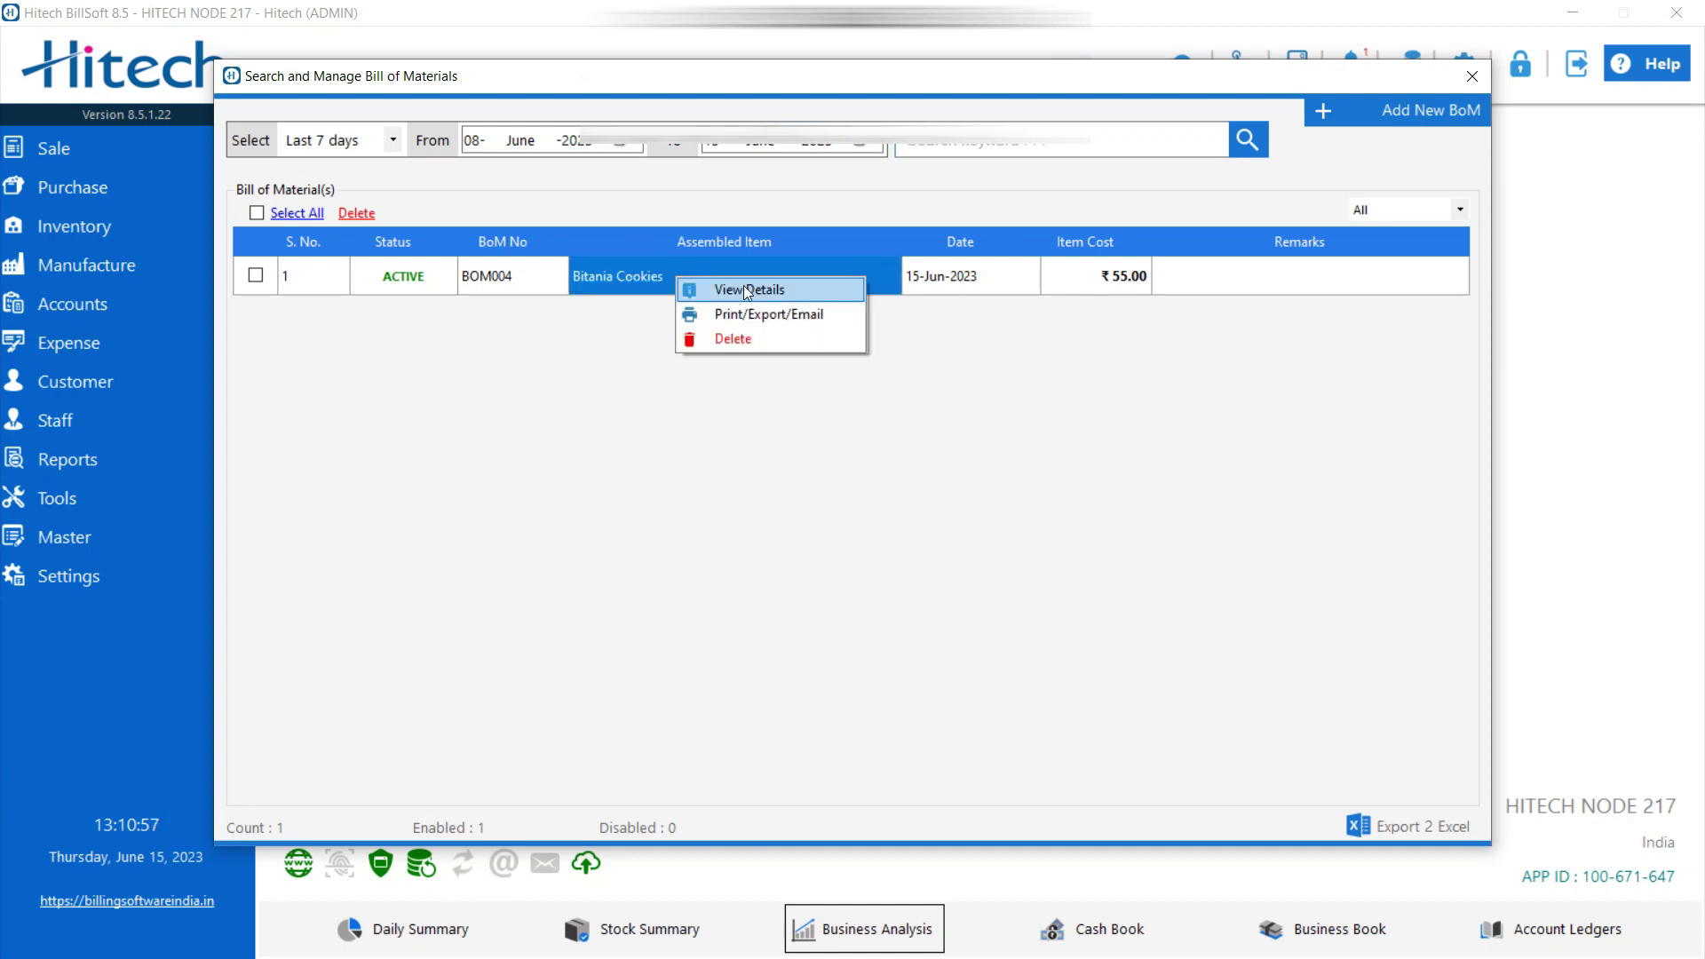
{"action": "left_click", "coordinate": [745, 288]}
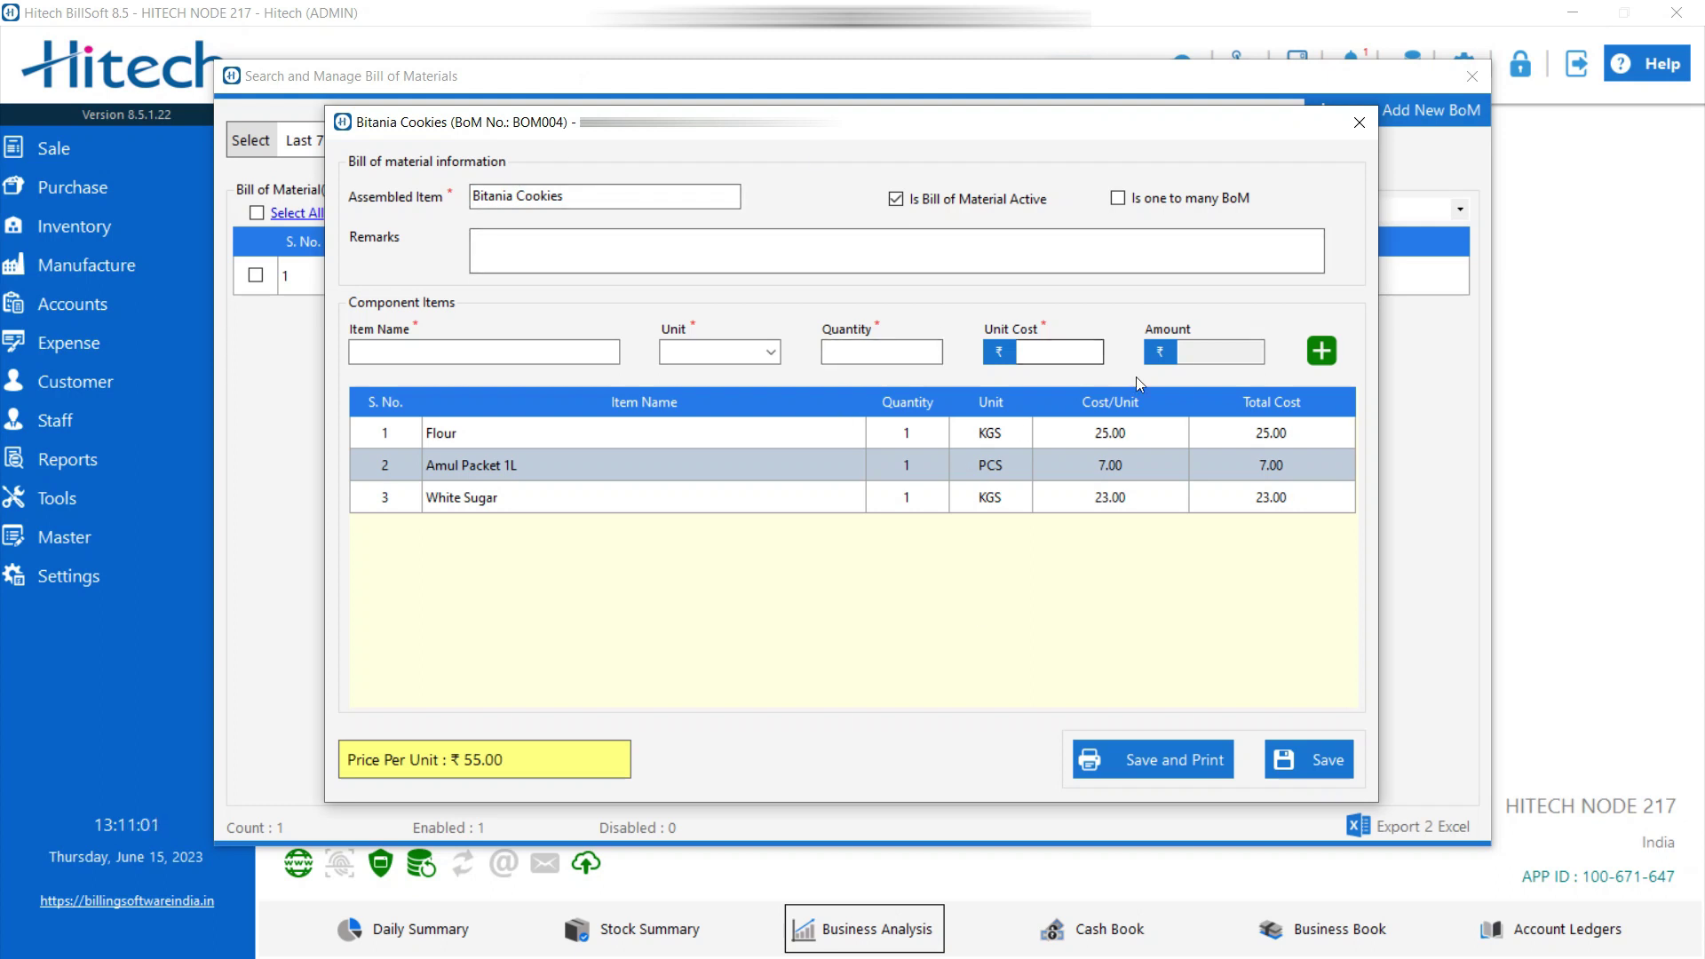
{"action": "left_click", "coordinate": [1367, 126]}
{"action": "right_click", "coordinate": [745, 295]}
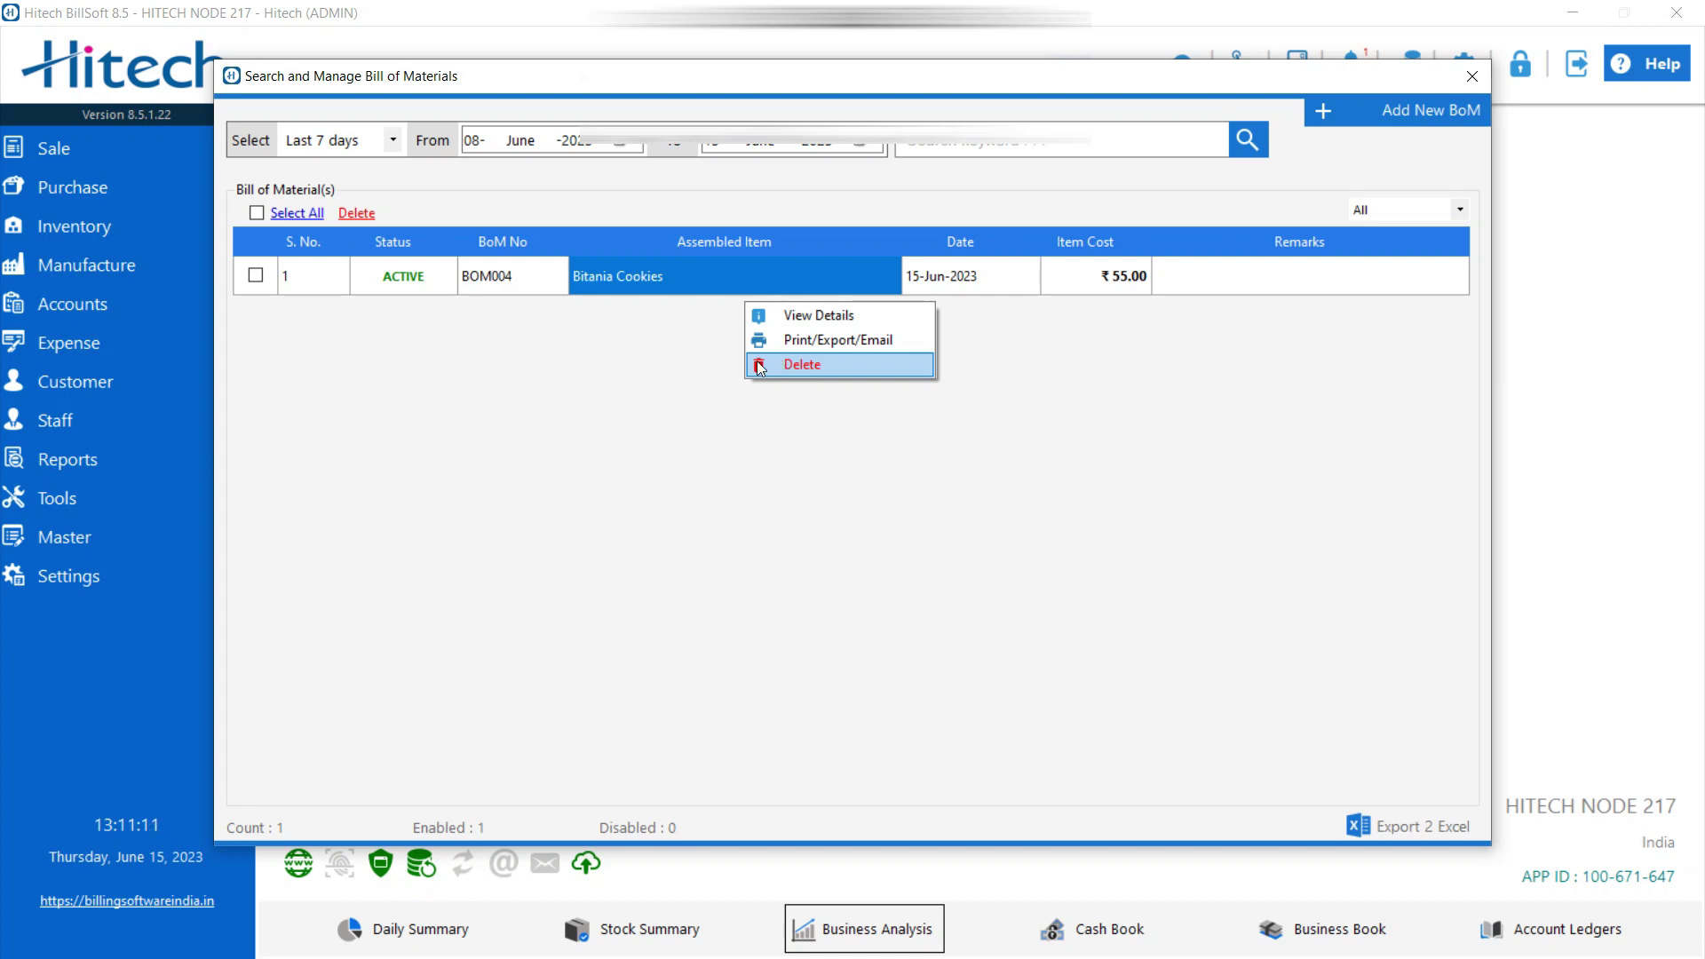
{"action": "left_click", "coordinate": [661, 375]}
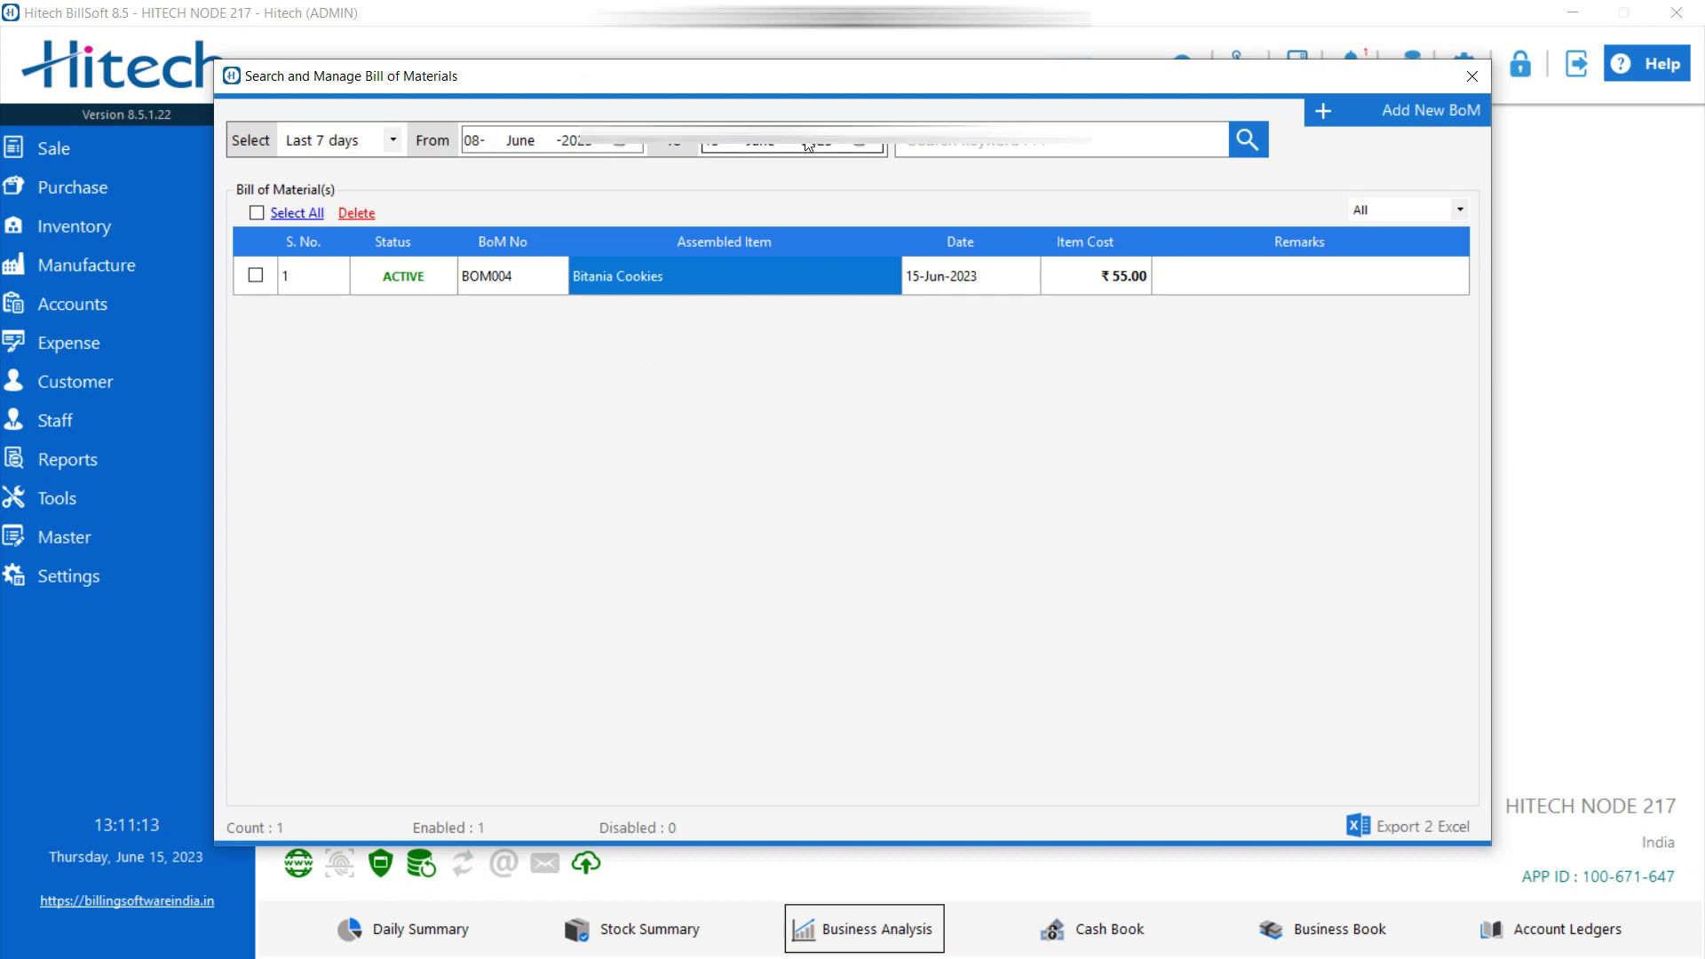
Step: Close the bill of material list and start a new Add Assembled Item entry
{"action": "left_click", "coordinate": [1473, 75]}
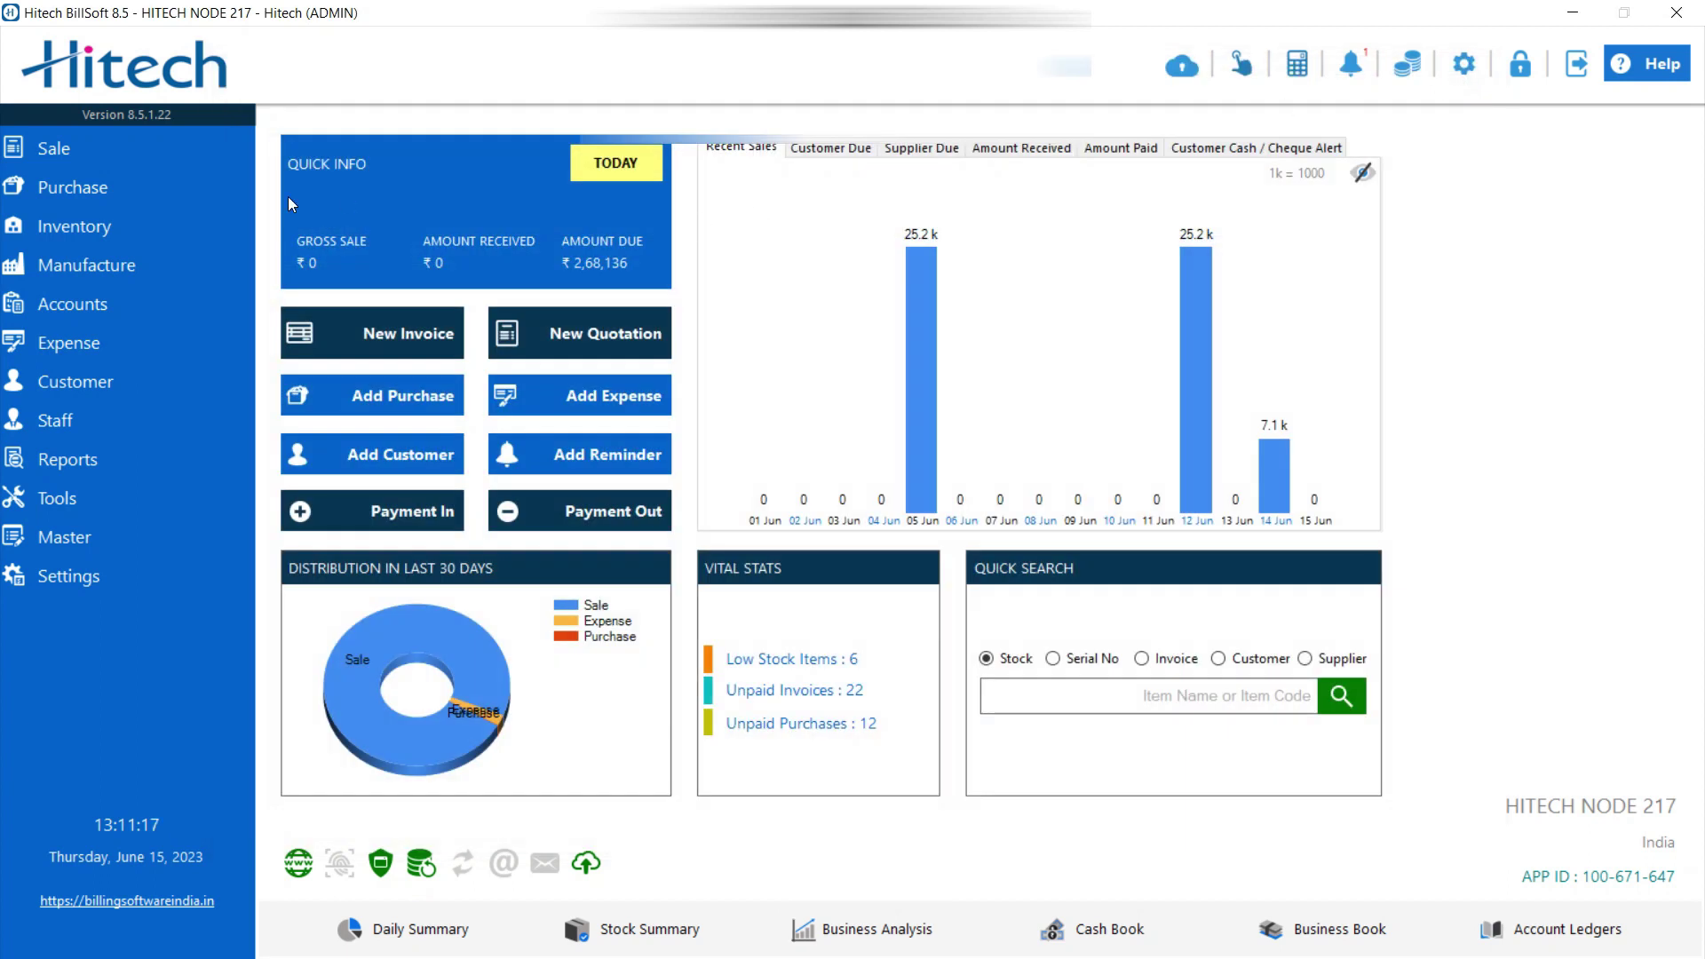
{"action": "left_click", "coordinate": [133, 257]}
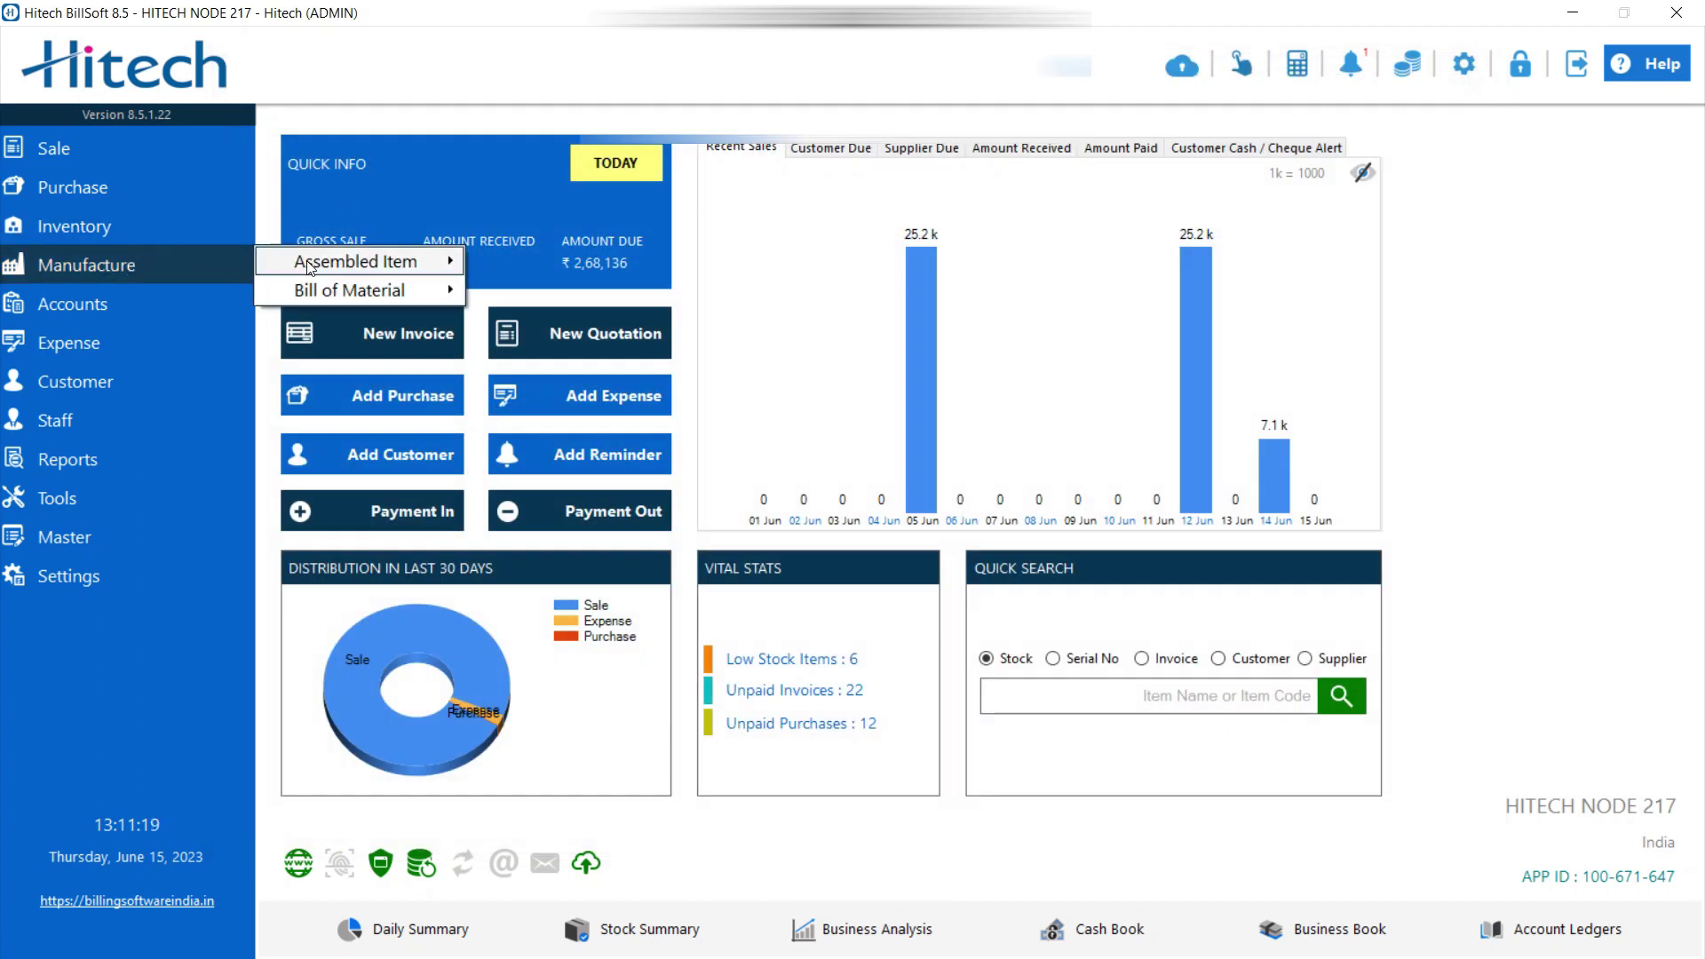
{"action": "mouse_move", "coordinate": [308, 264]}
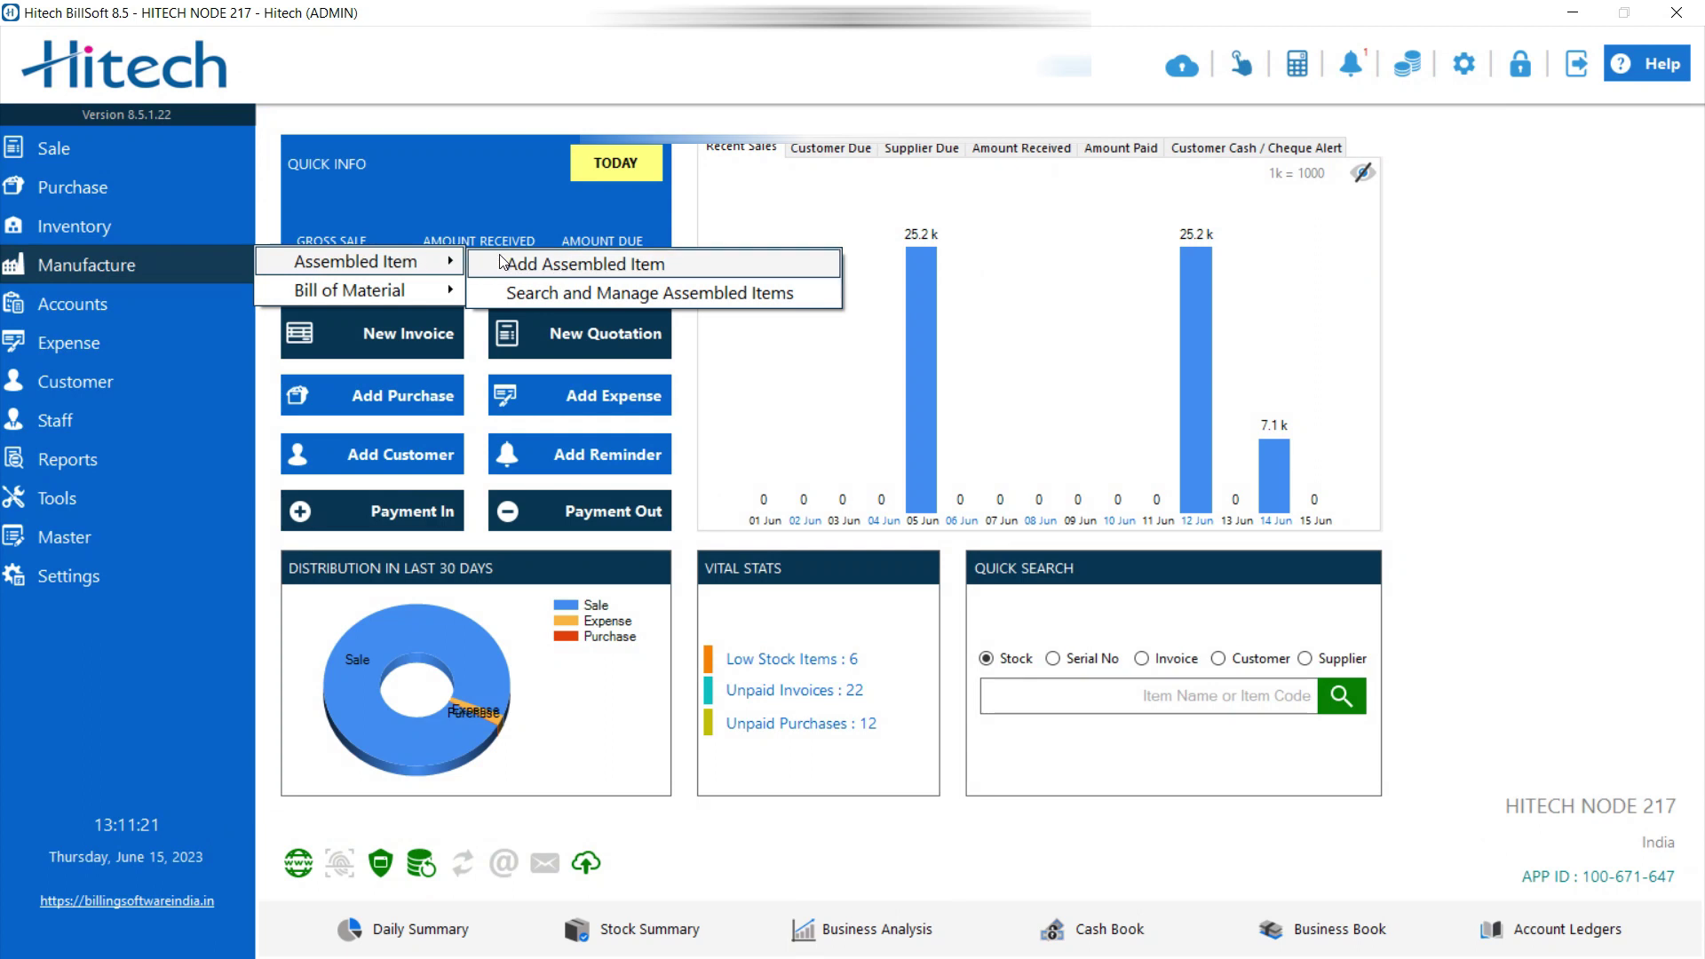
{"action": "left_click", "coordinate": [531, 264]}
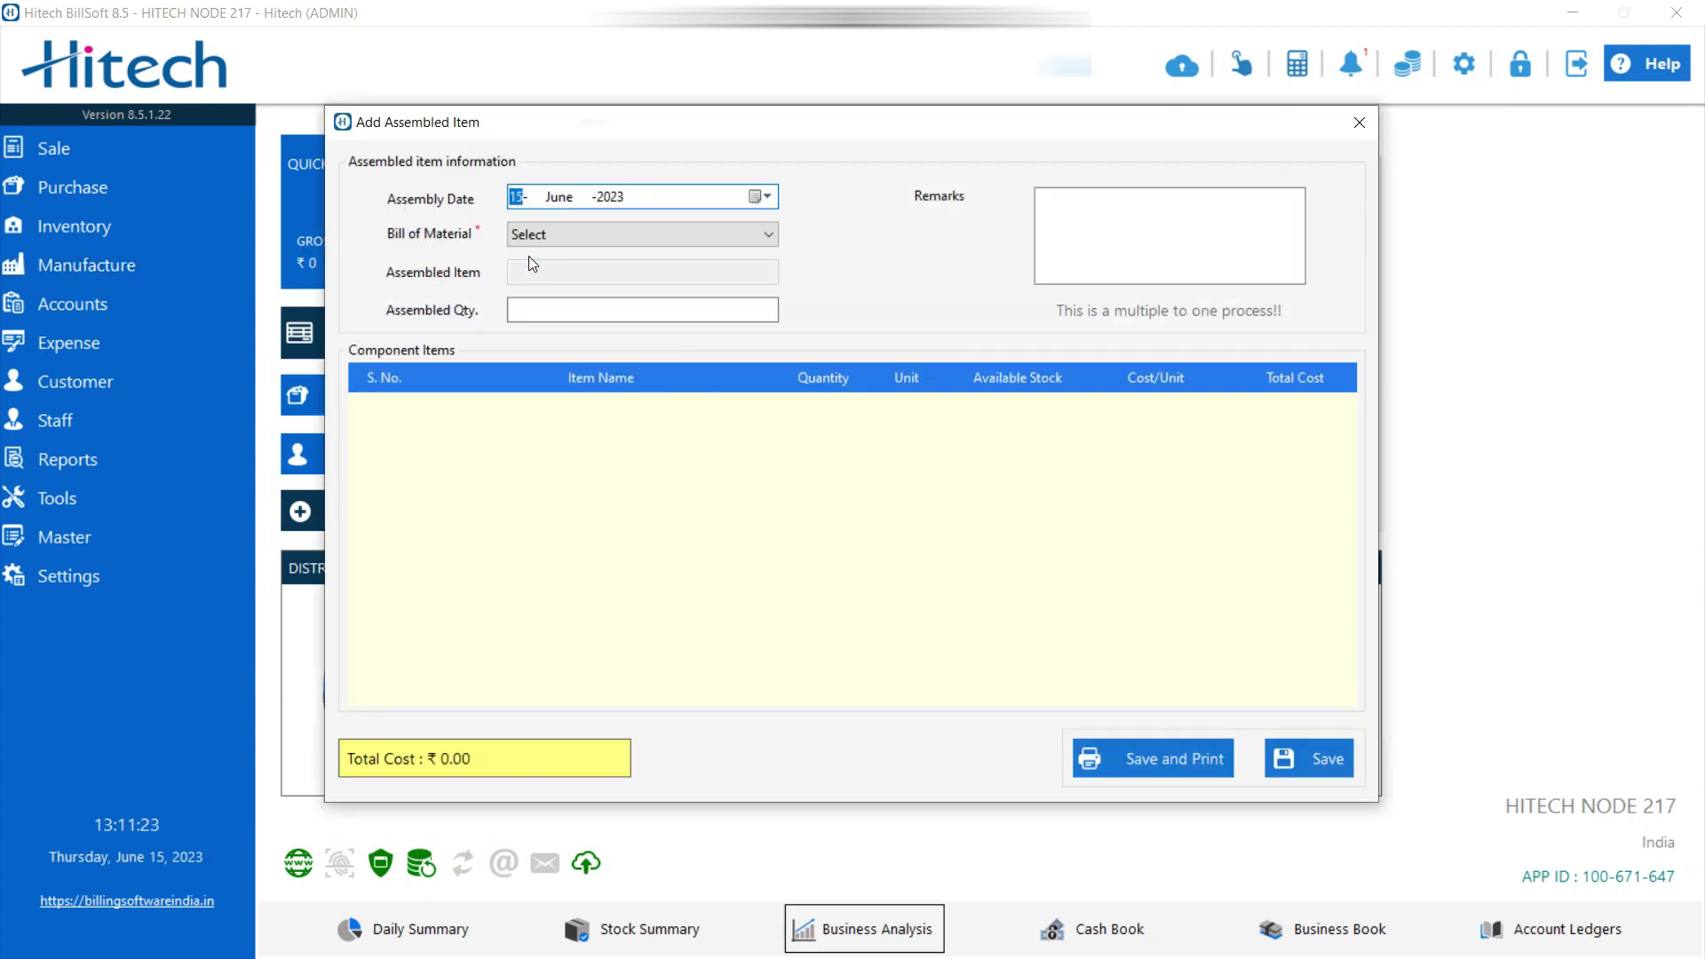
Step: Keep today's assembly date and pick BOM004 (Bitania Cookies) as the bill of material
{"action": "left_click", "coordinate": [760, 197]}
{"action": "left_click", "coordinate": [761, 197]}
{"action": "left_click", "coordinate": [693, 236]}
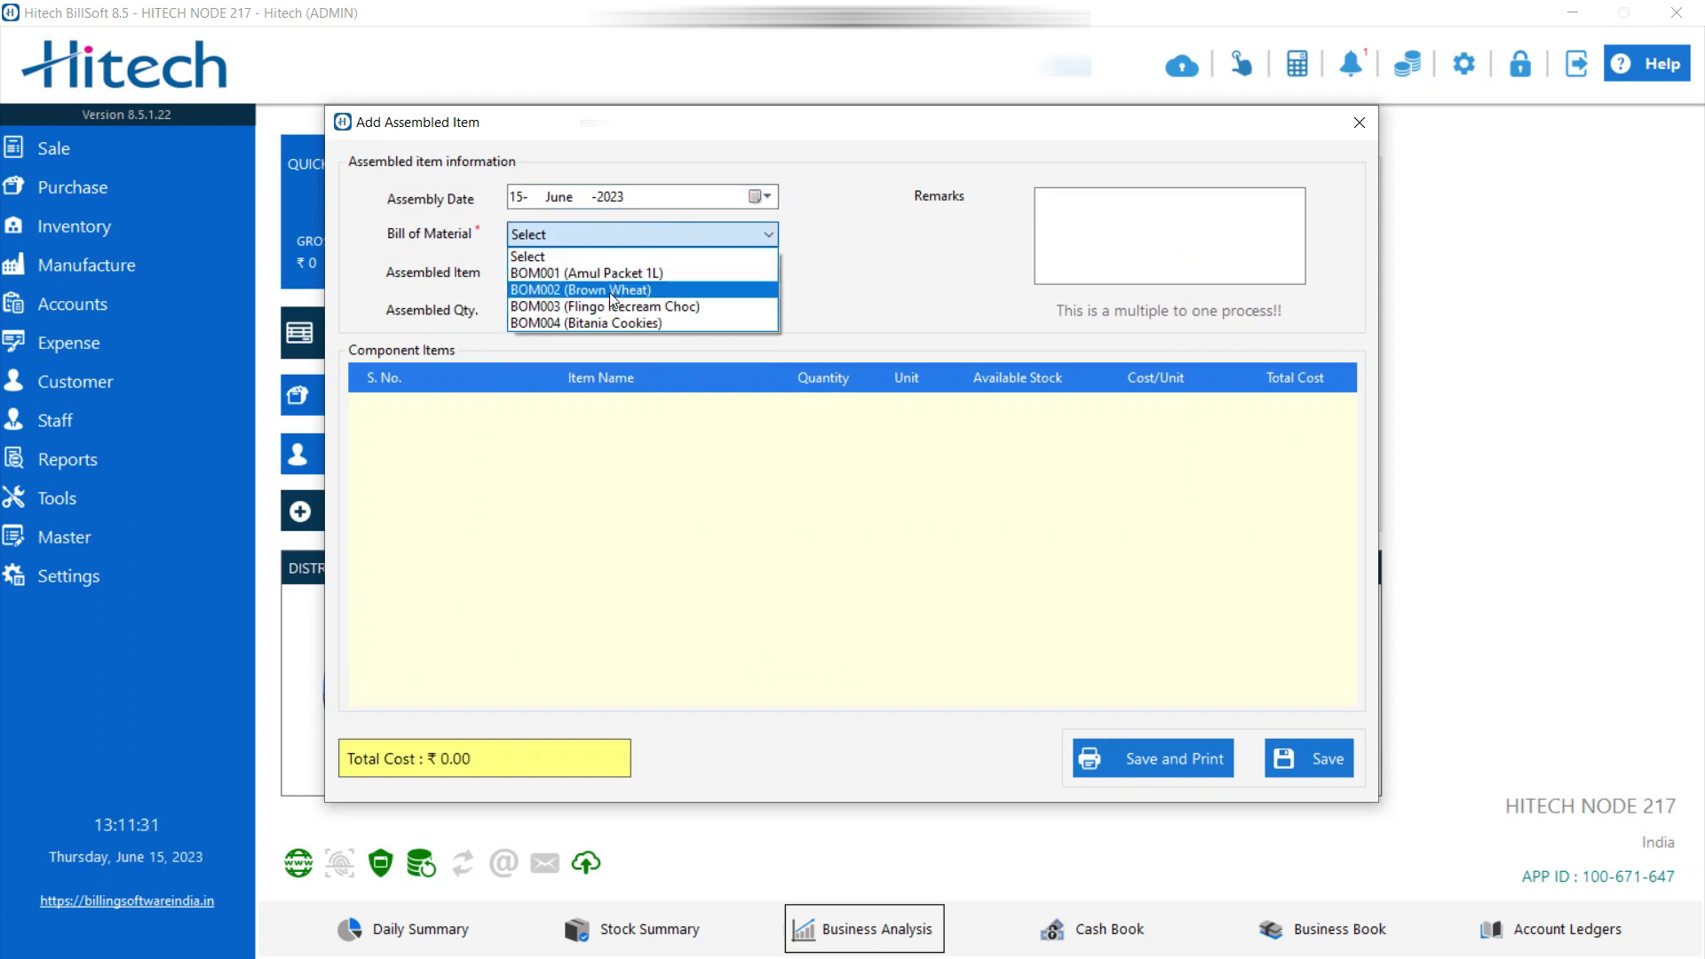
{"action": "left_click", "coordinate": [584, 322]}
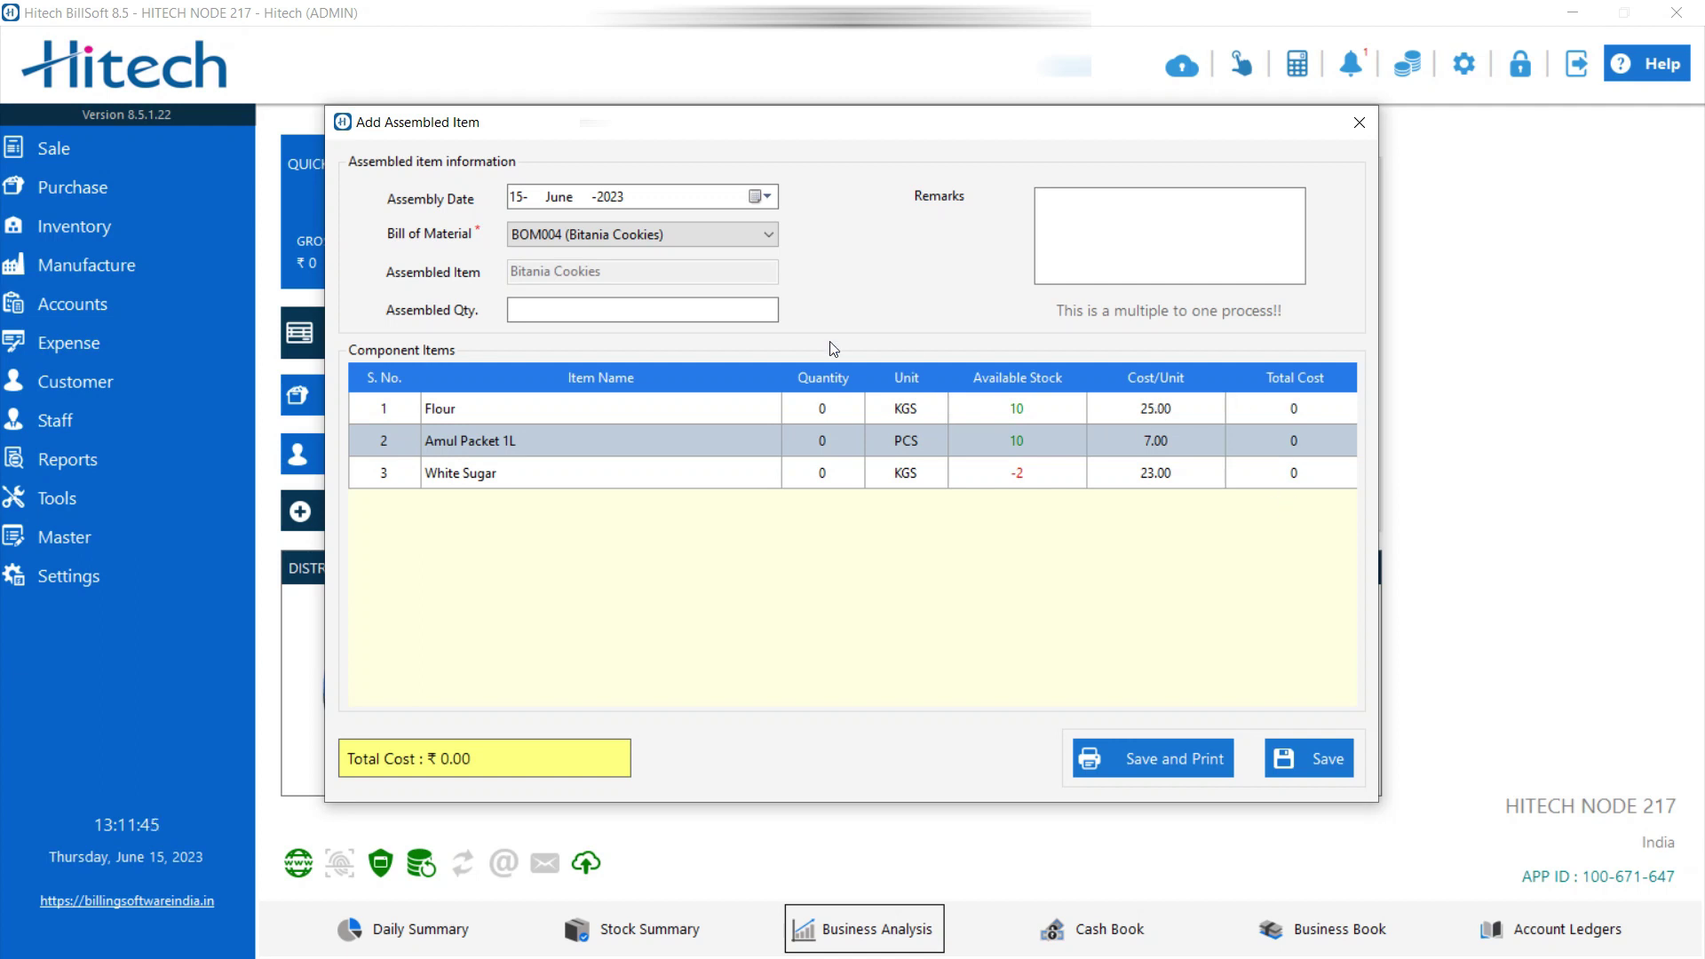
Step: Set the assembled quantity to 5 for a ₹275 total and save the assembly
{"action": "left_click", "coordinate": [581, 312]}
{"action": "type", "text": "5"}
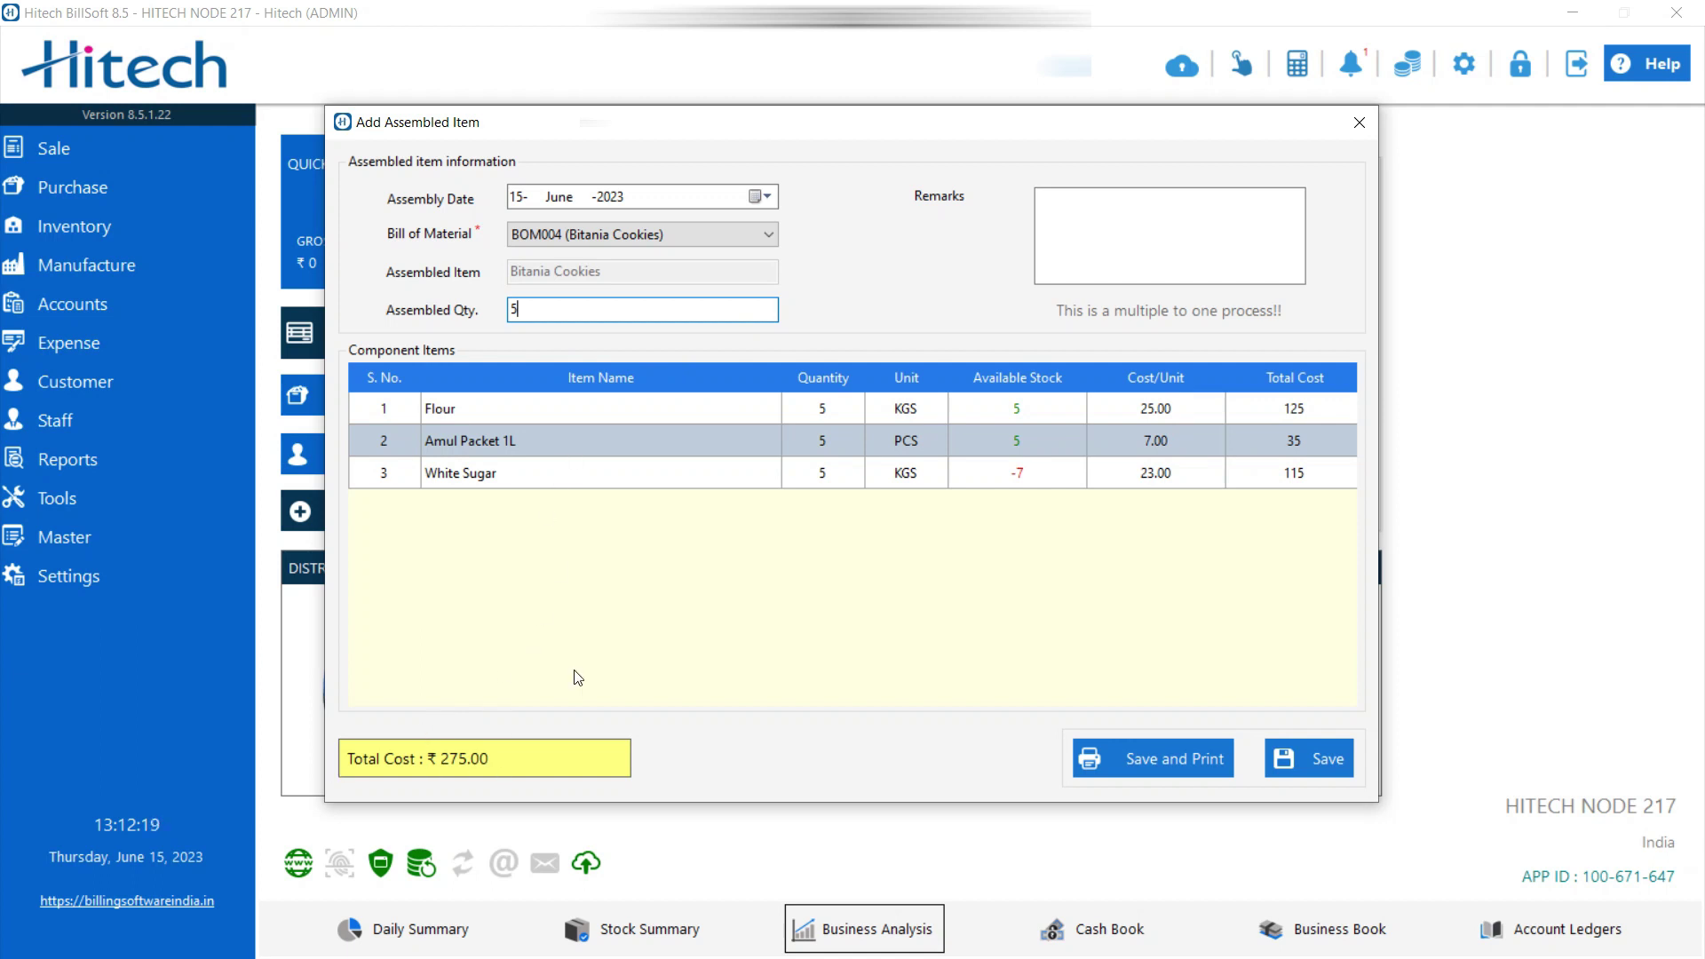
{"action": "left_click", "coordinate": [1103, 199]}
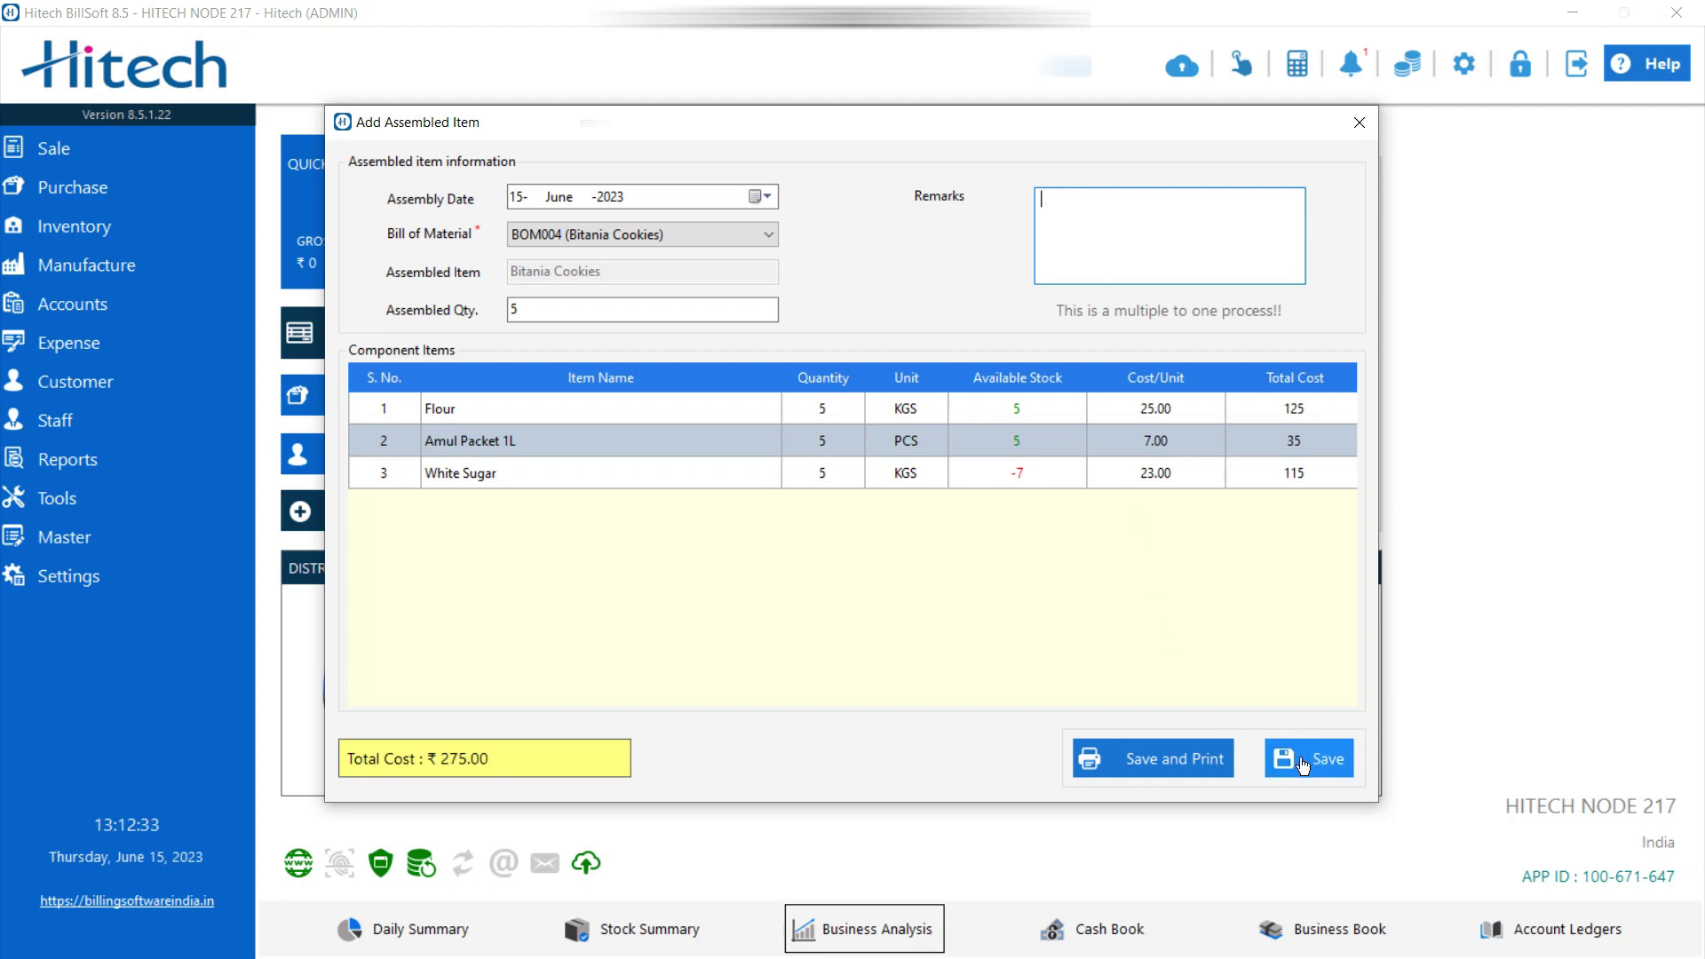
{"action": "left_click", "coordinate": [1186, 758]}
Step: Confirm saving assembly ASM002 and close its print preview
{"action": "left_click", "coordinate": [877, 548]}
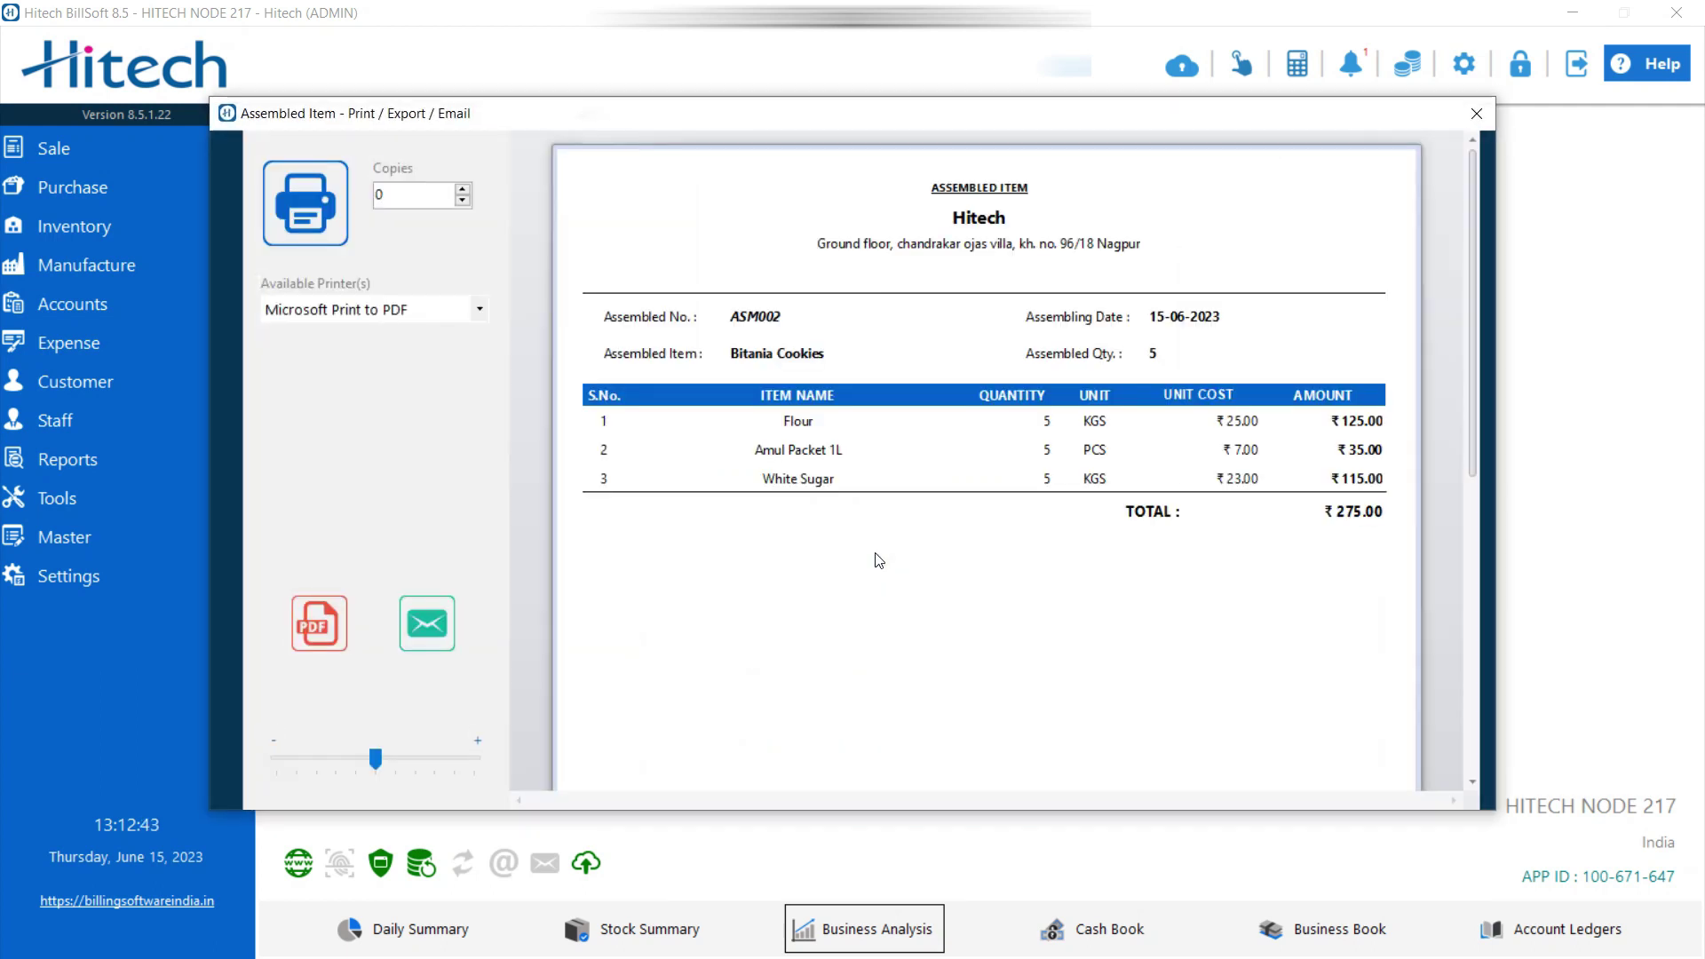
{"action": "left_click", "coordinate": [1478, 117]}
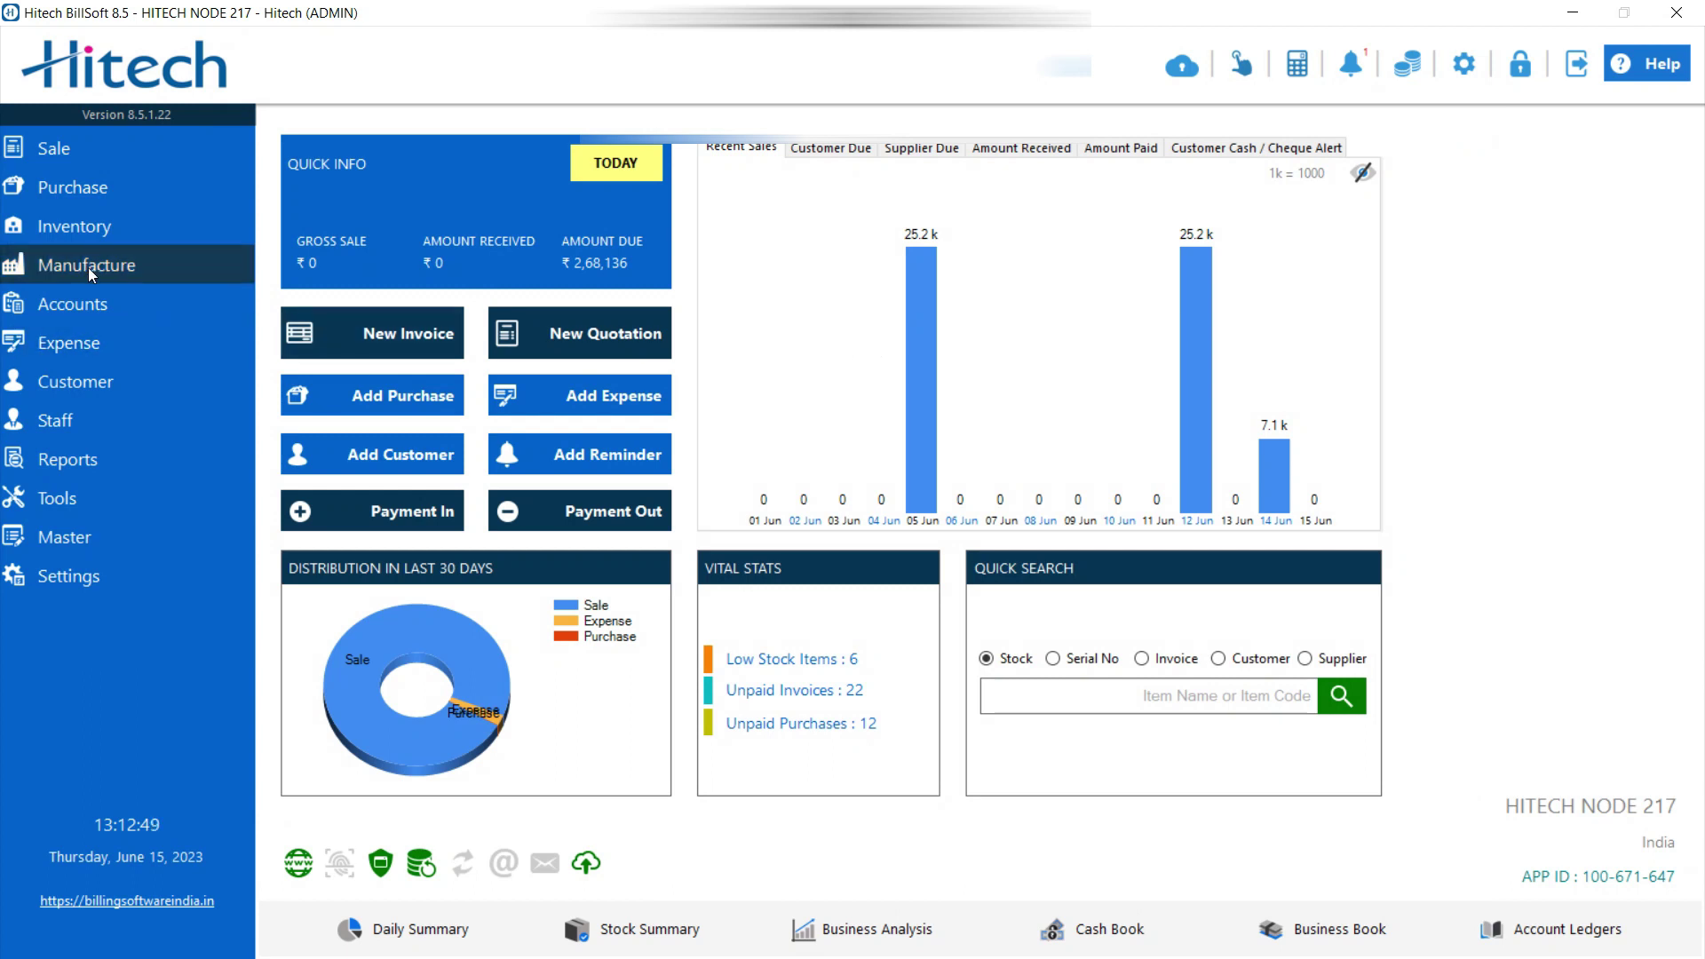
{"action": "left_click", "coordinate": [92, 141]}
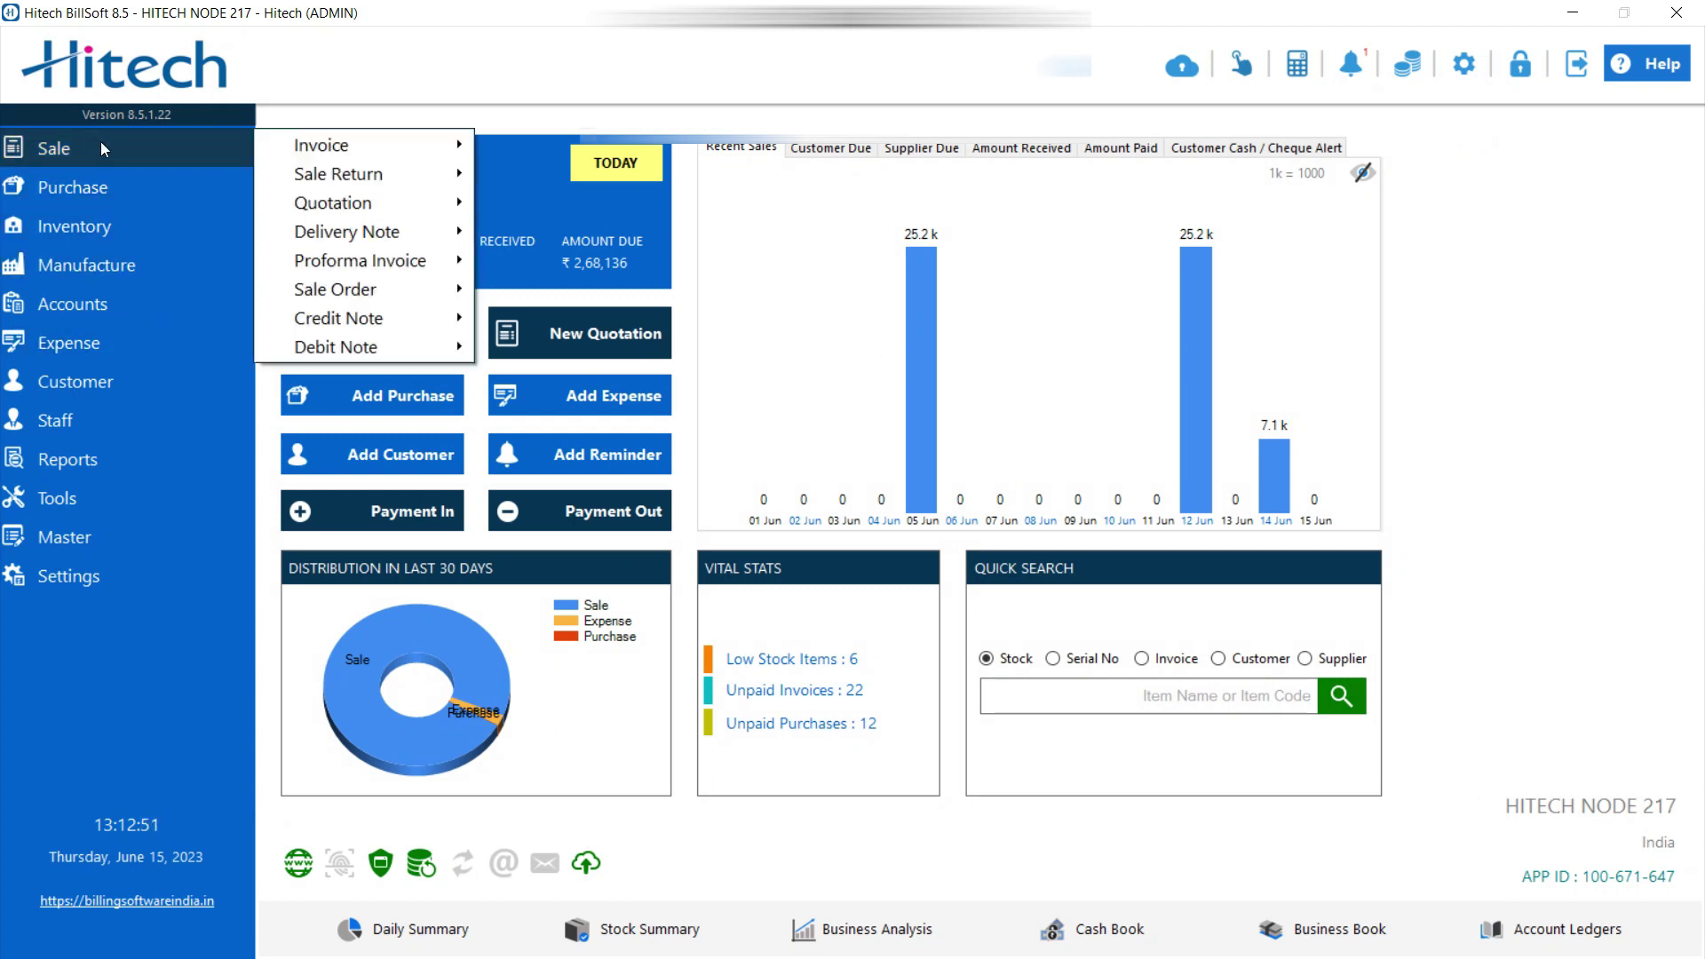
Step: Start a new sales invoice and pick Bitania Cookies as the item
{"action": "mouse_move", "coordinate": [391, 146]}
{"action": "left_click", "coordinate": [530, 148]}
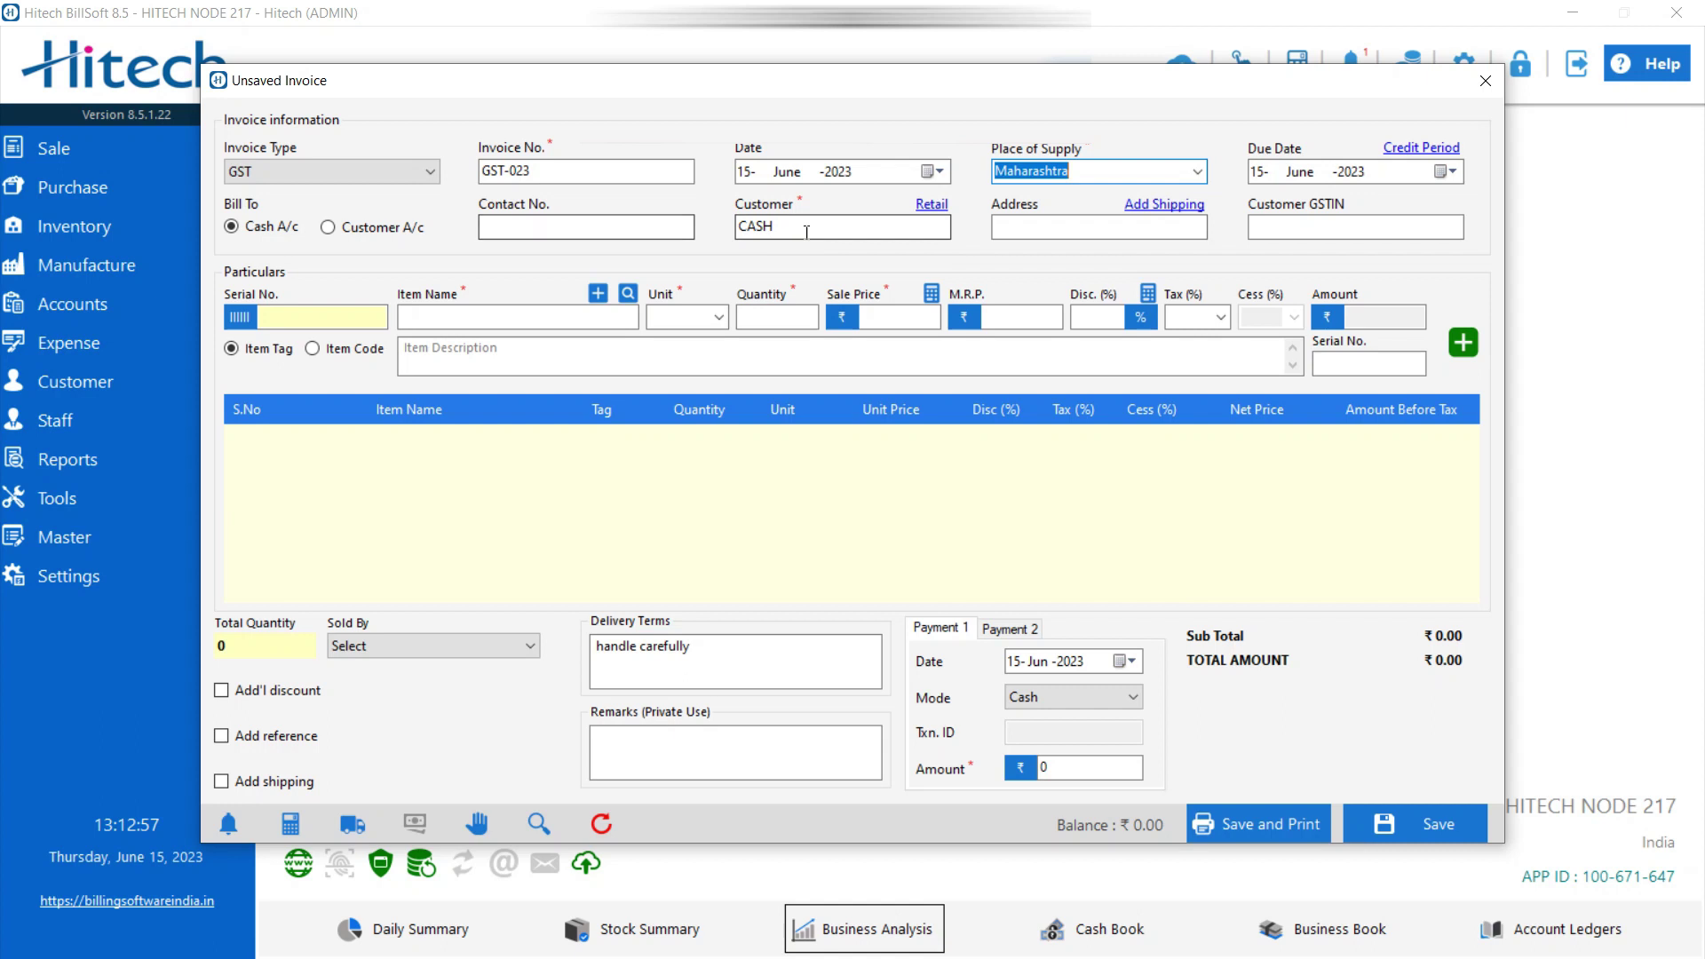
{"action": "left_click", "coordinate": [468, 318]}
{"action": "type", "text": "ba"}
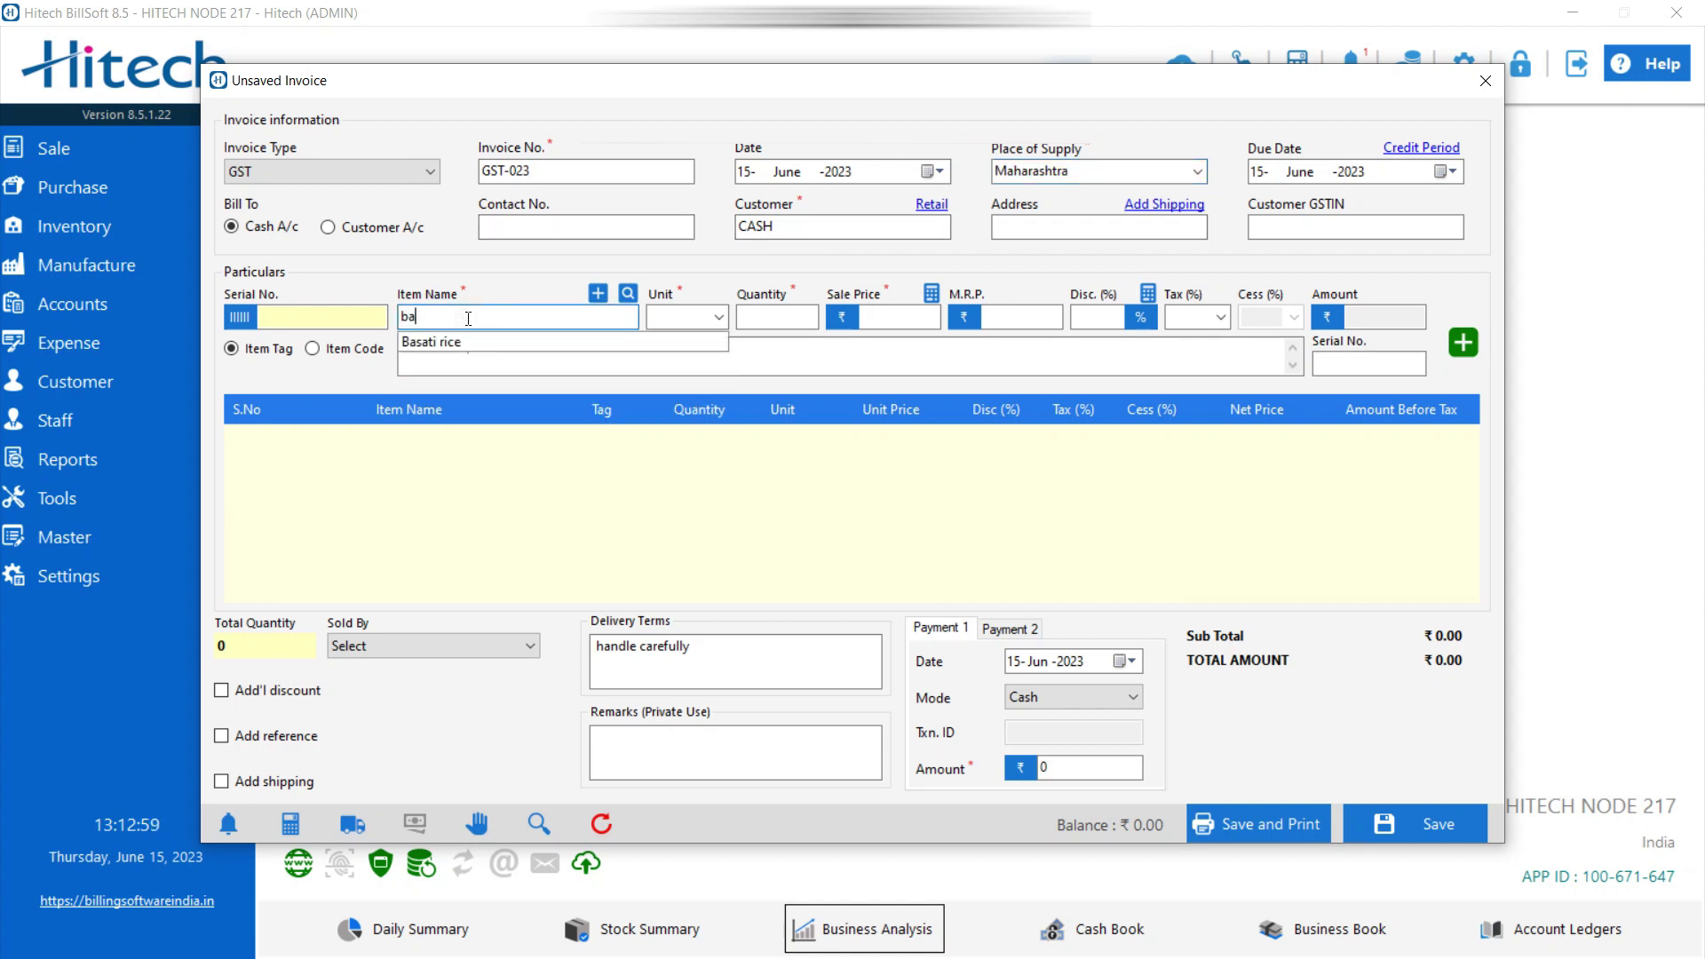
{"action": "key", "text": "BackSpace"}
{"action": "type", "text": "i"}
{"action": "key", "text": "Down"}
{"action": "key", "text": "Down"}
{"action": "key", "text": "Return"}
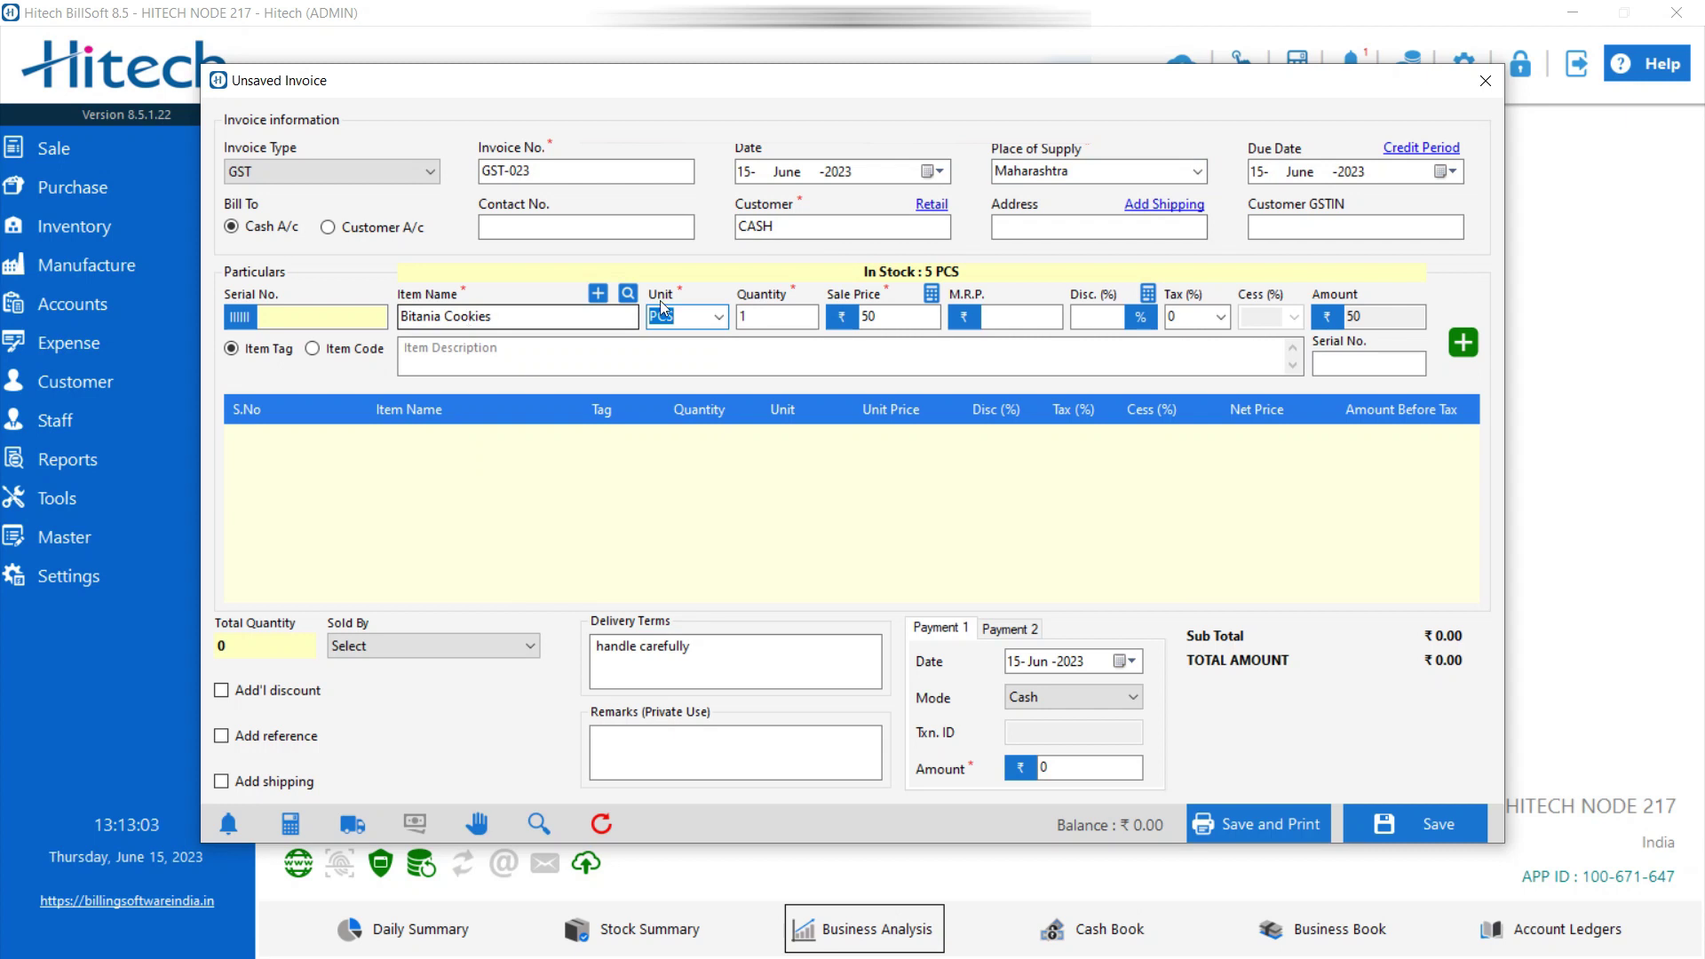
Step: Add the 1 PCS Bitania Cookies line at ₹50 and save invoice GST-023
{"action": "left_click", "coordinate": [1468, 346]}
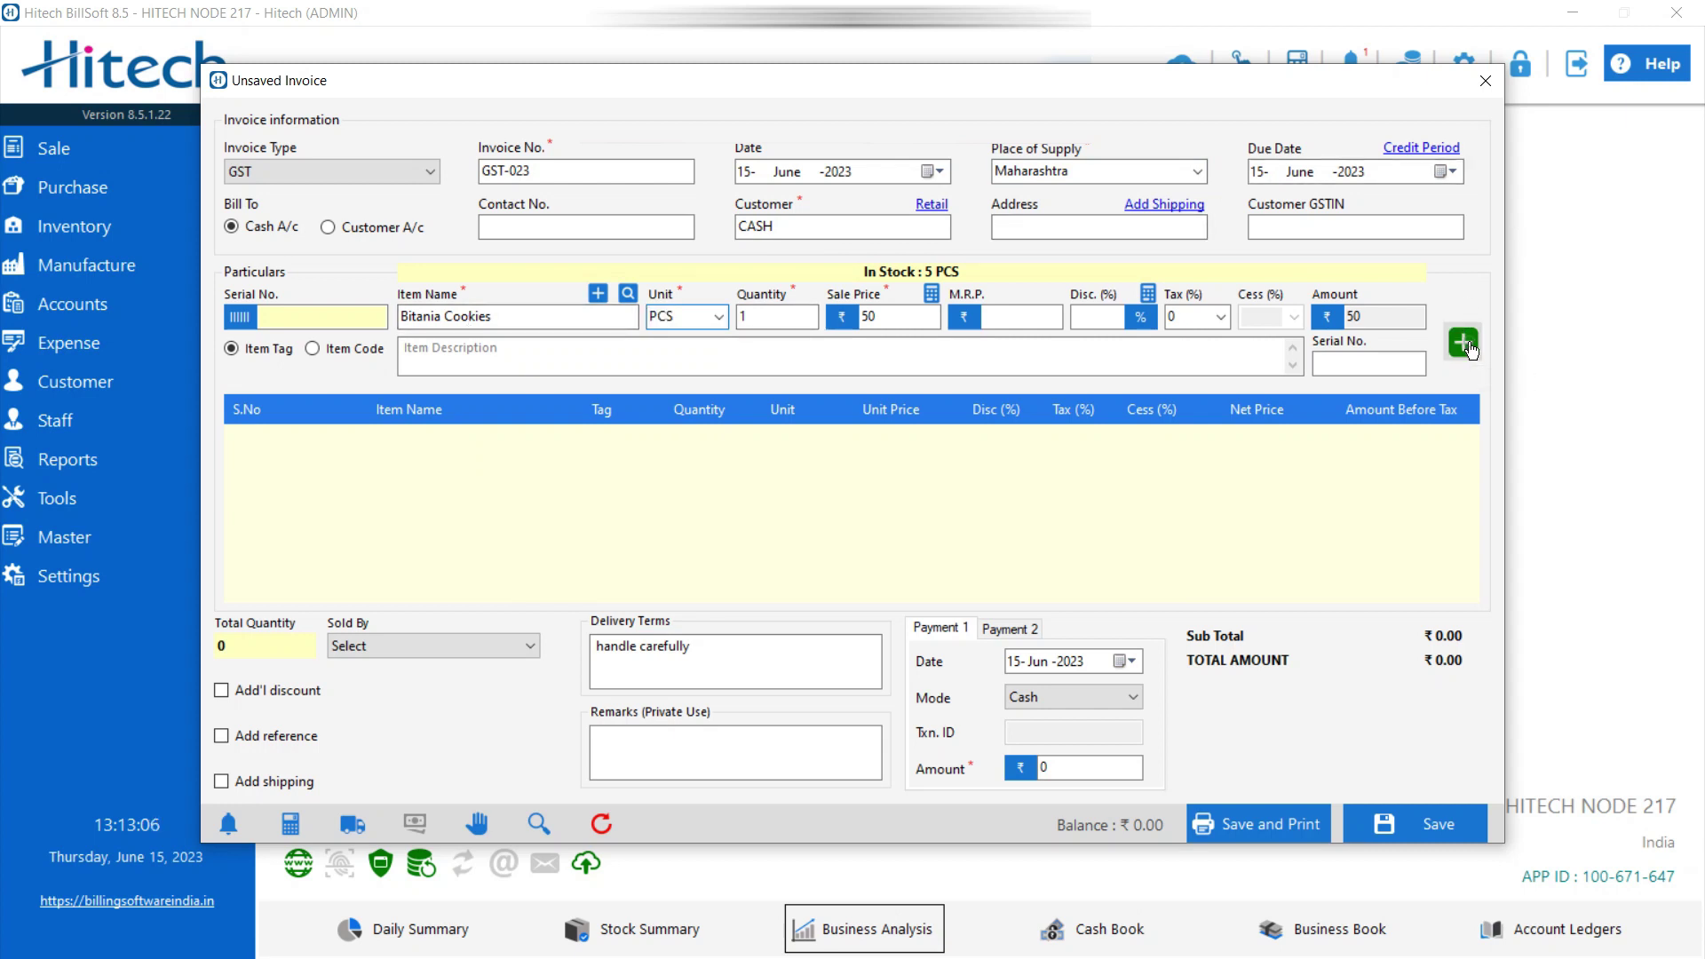
{"action": "left_click", "coordinate": [1362, 828]}
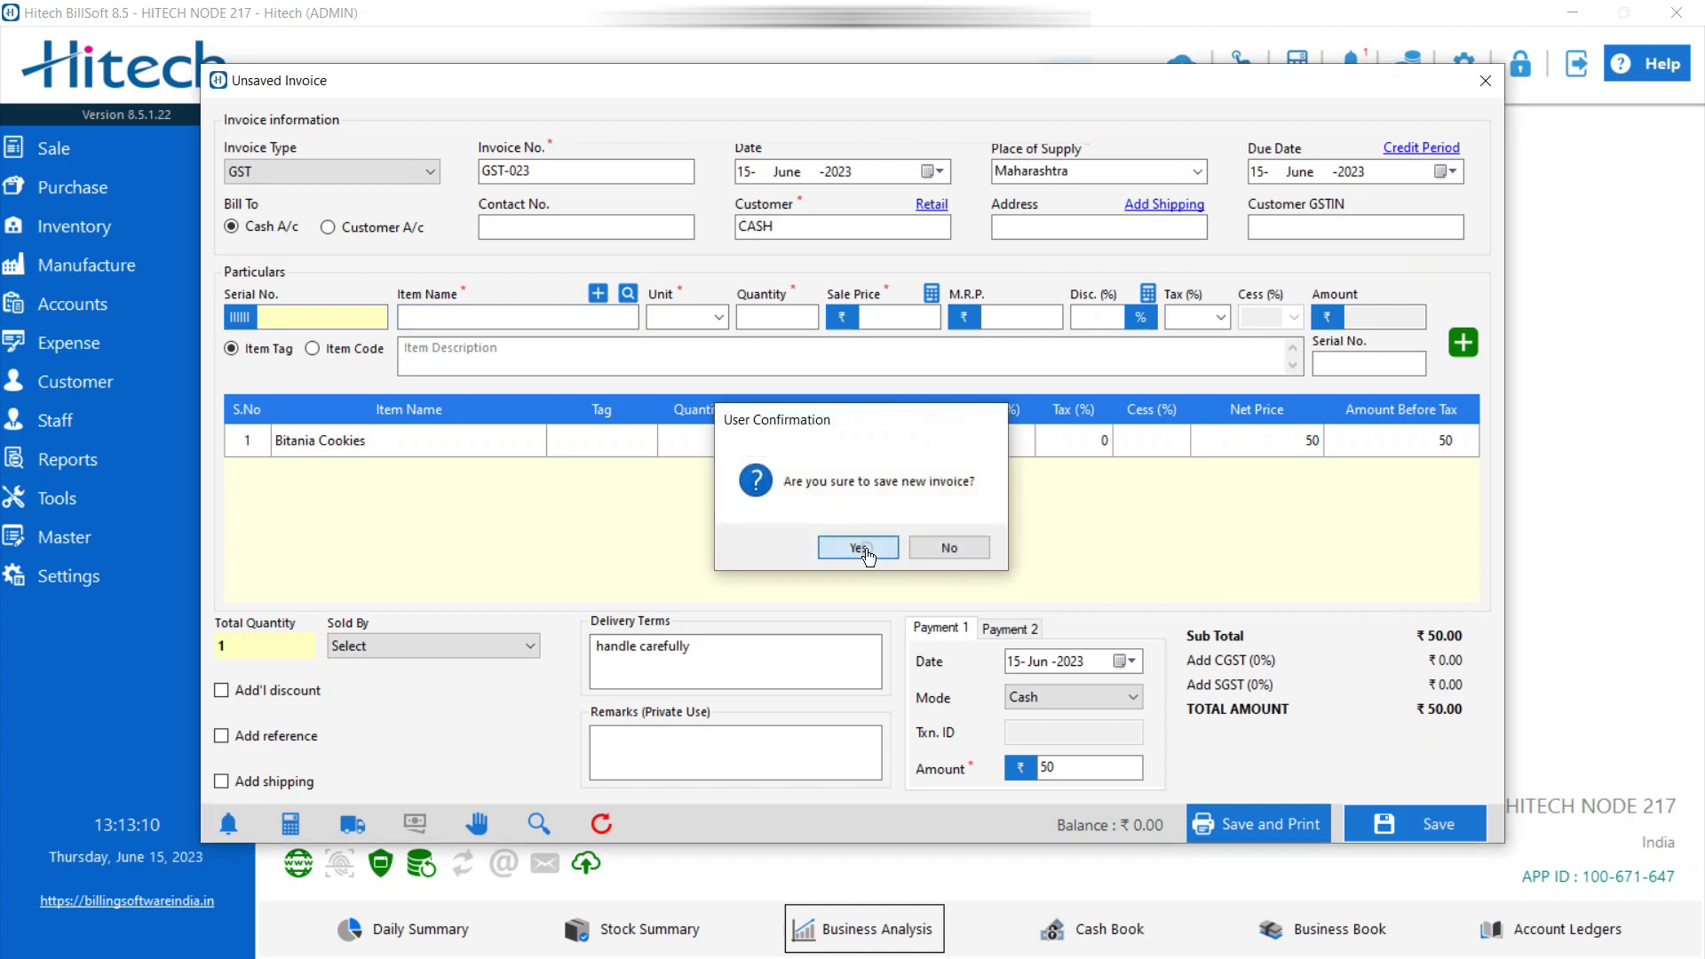
{"action": "left_click", "coordinate": [858, 548]}
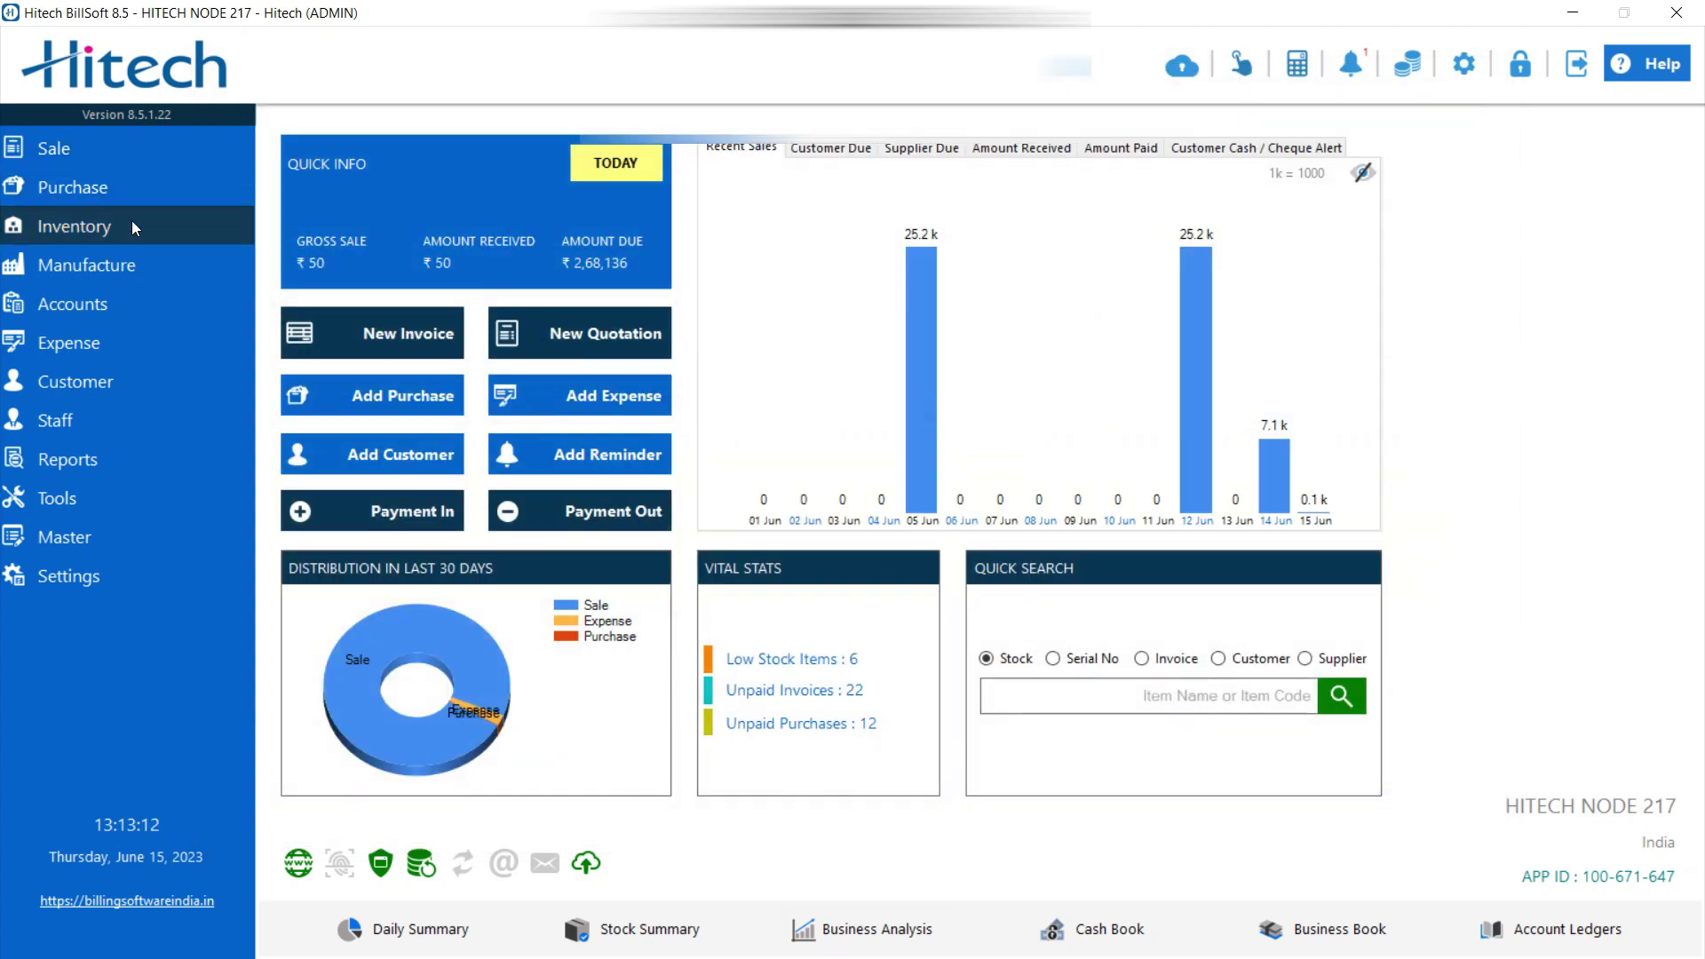
{"action": "left_click", "coordinate": [98, 263]}
{"action": "mouse_move", "coordinate": [344, 264]}
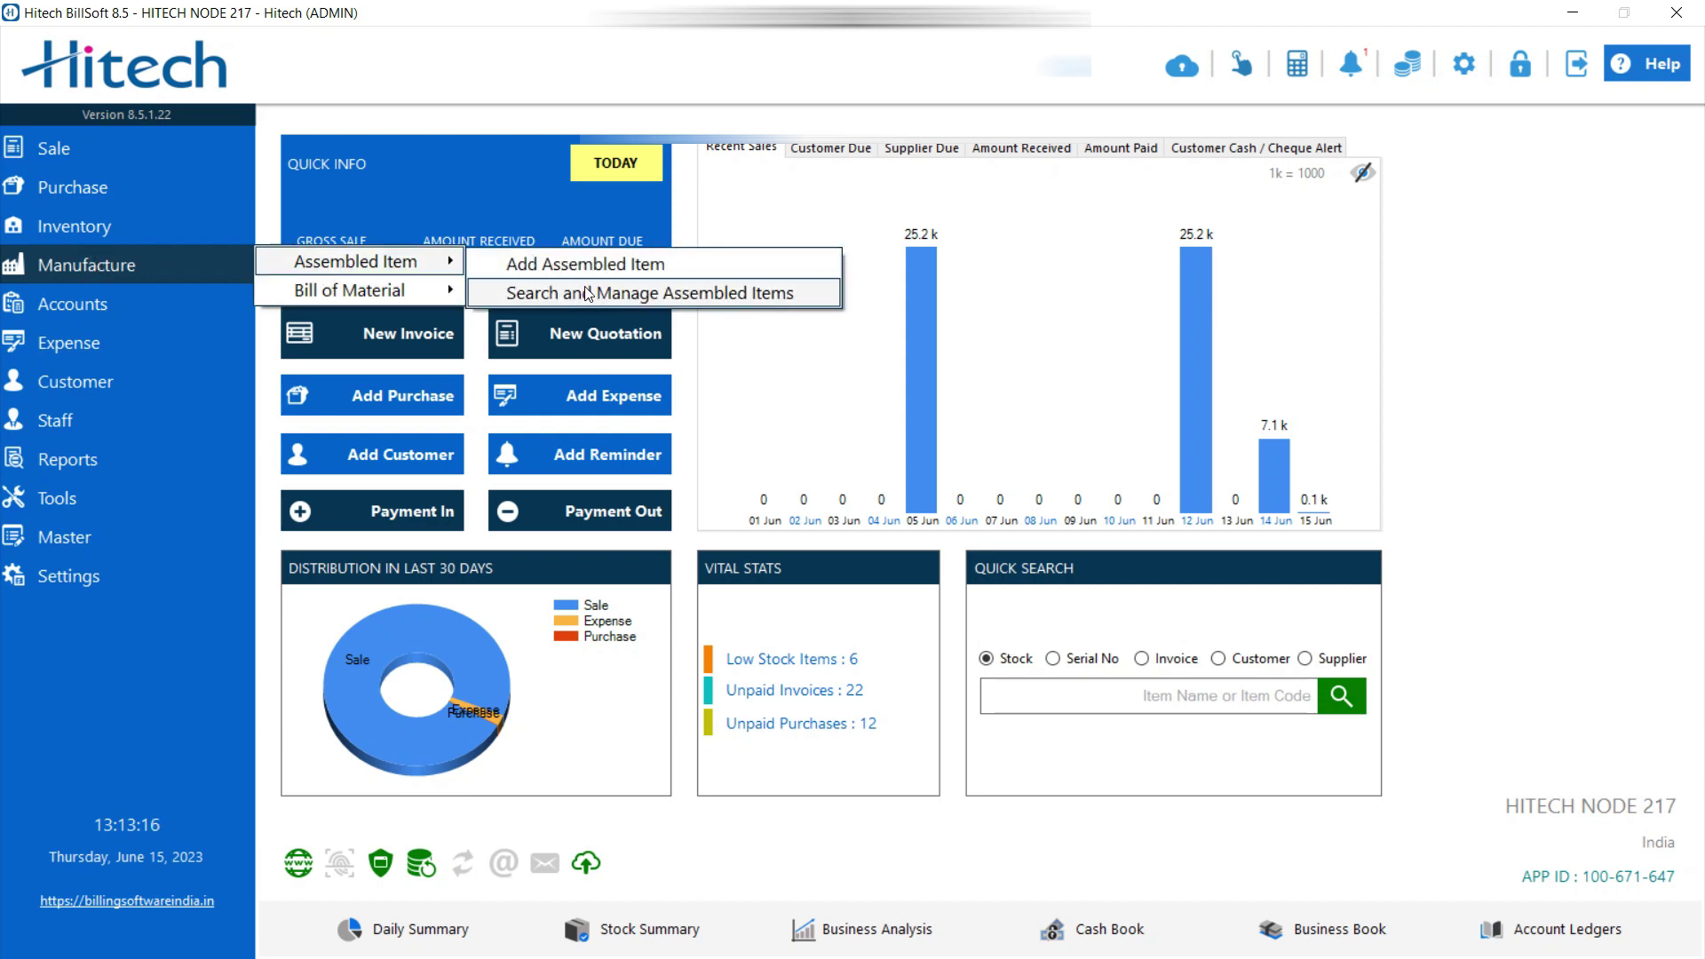
{"action": "left_click", "coordinate": [587, 294]}
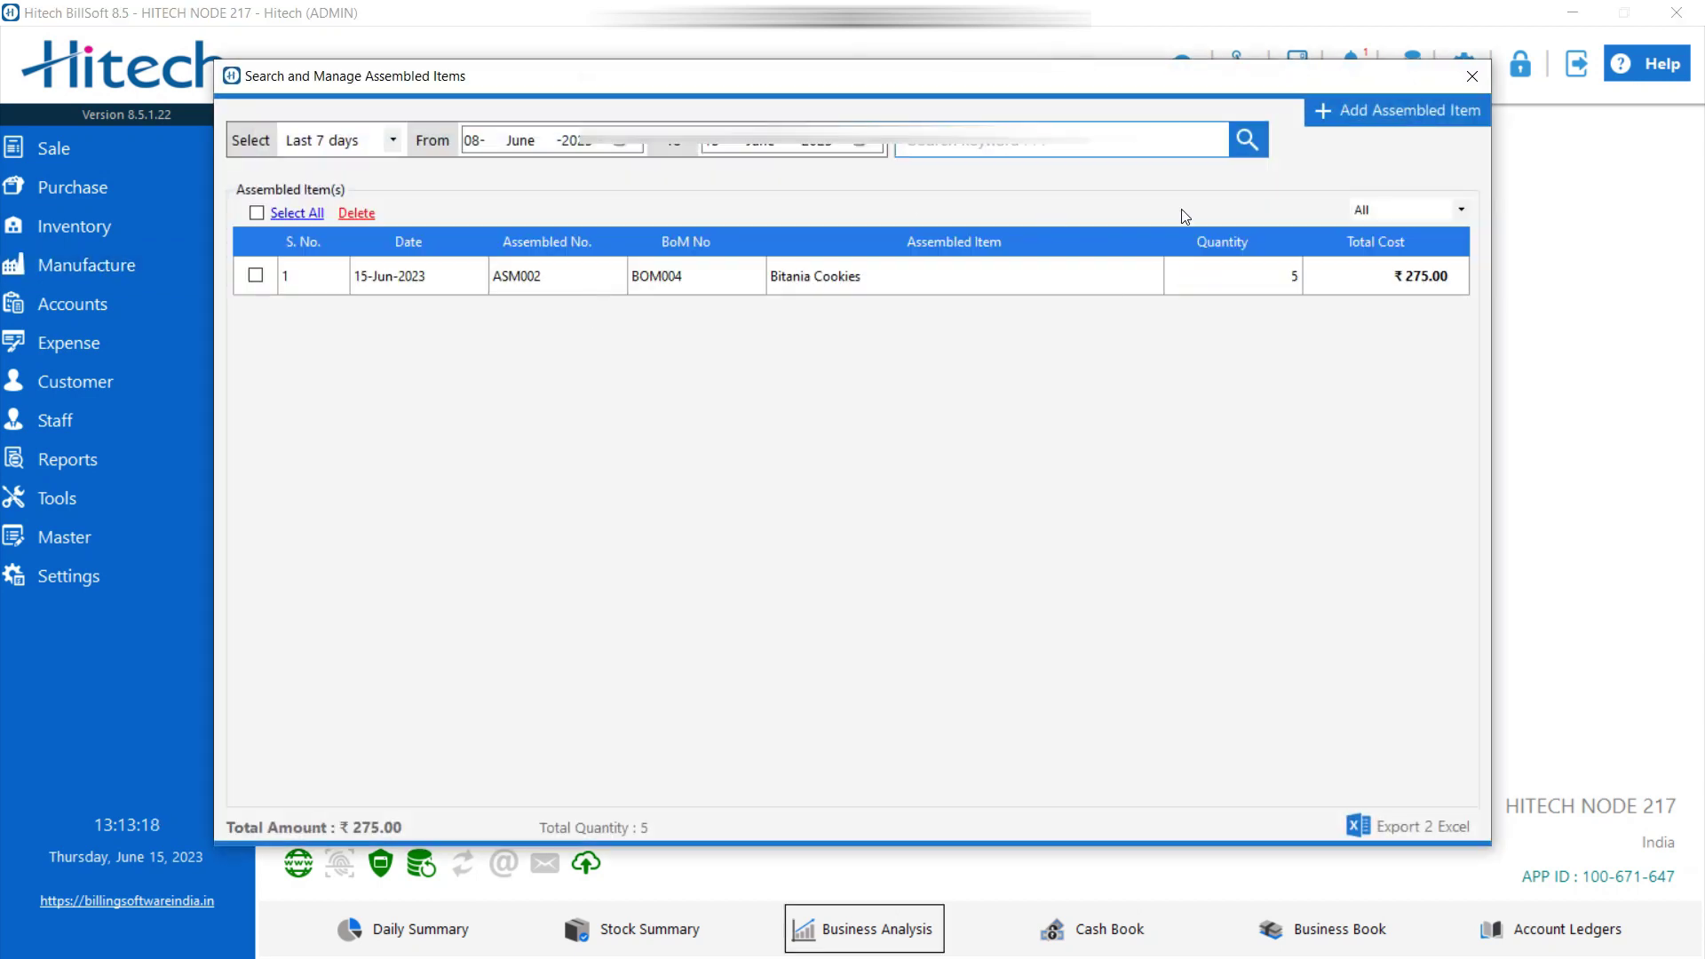
{"action": "right_click", "coordinate": [844, 268]}
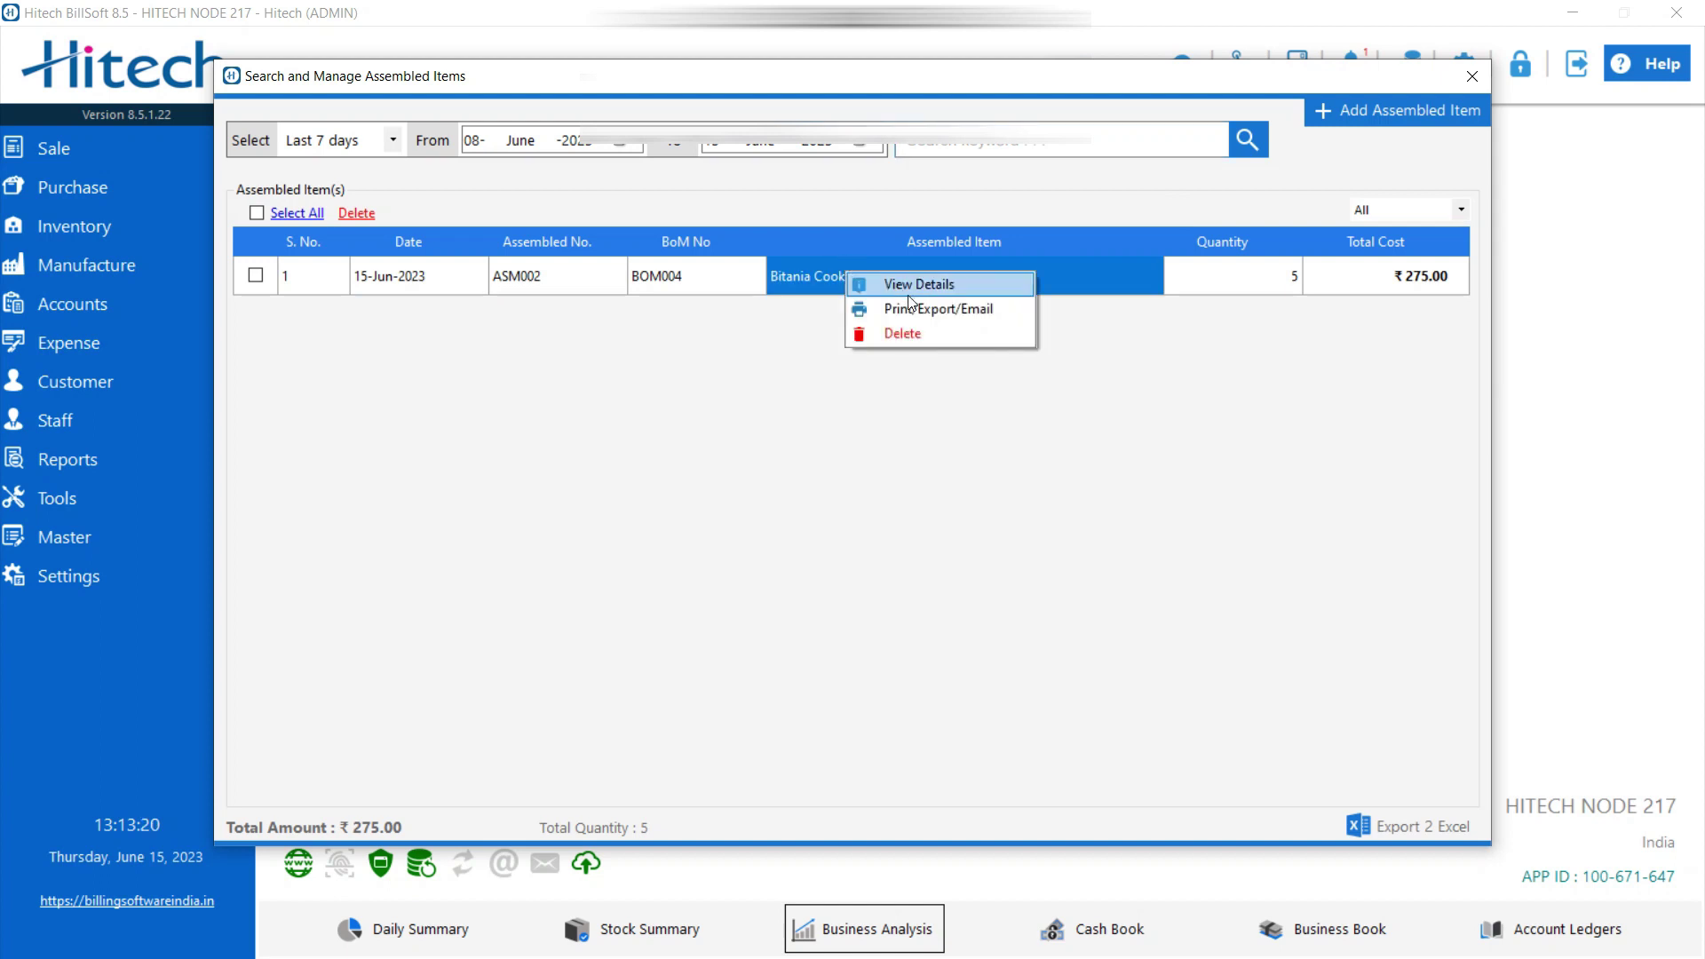
{"action": "left_click", "coordinate": [1186, 313]}
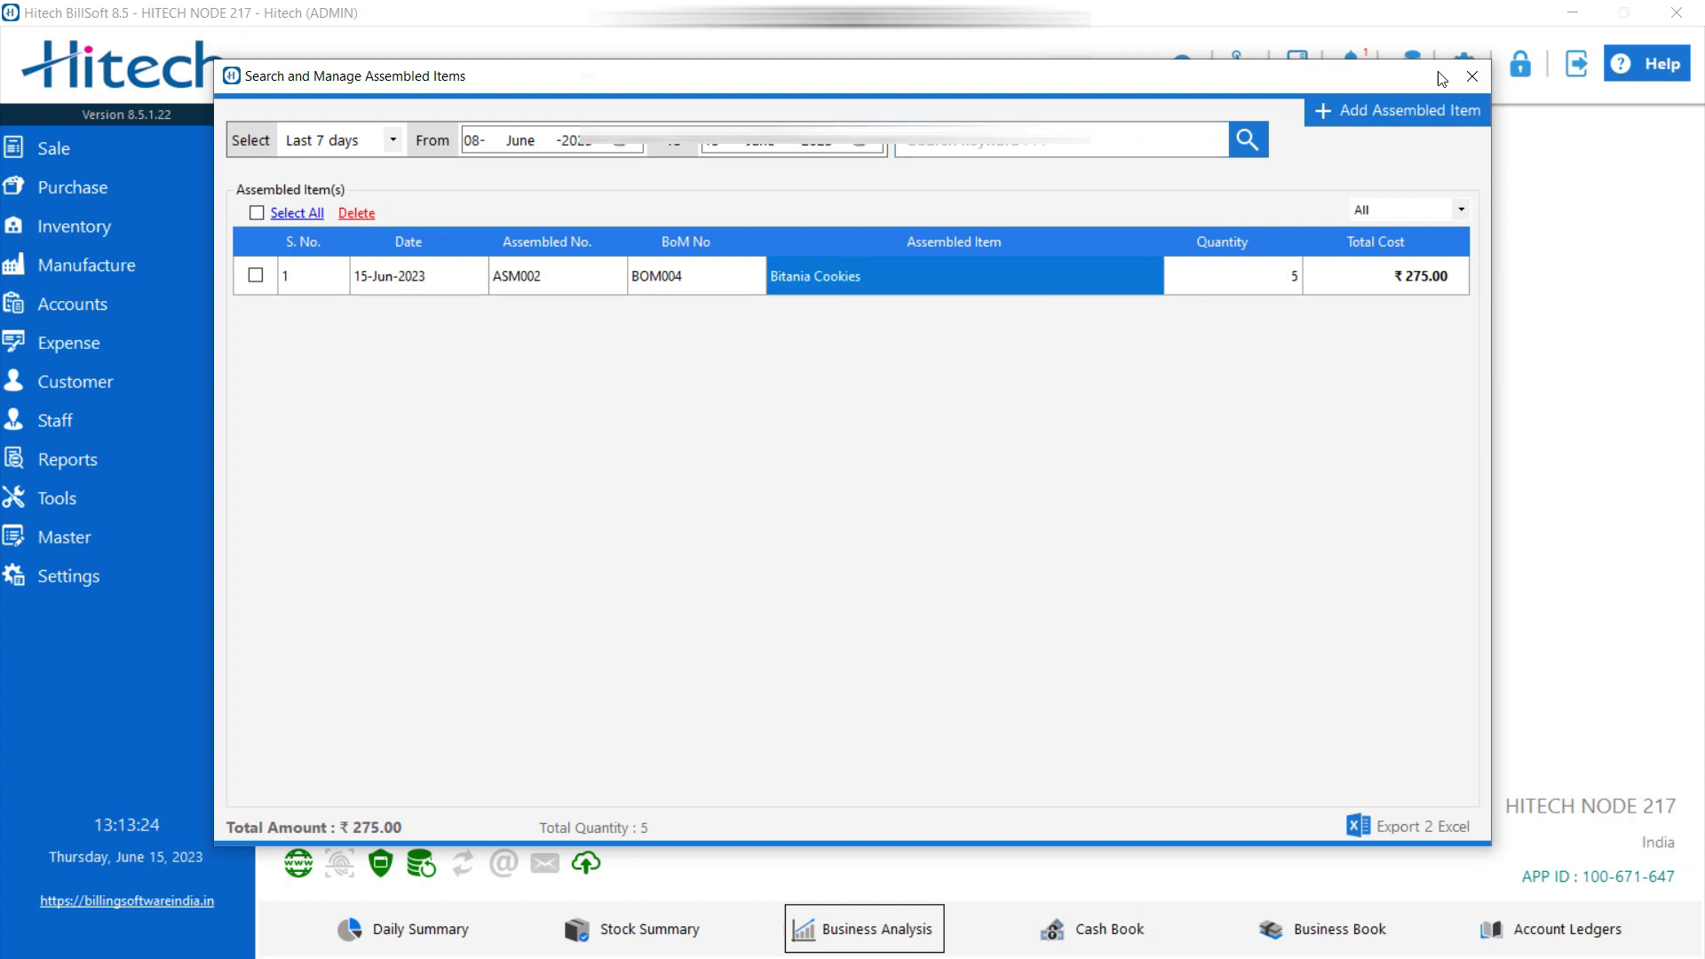
{"action": "left_click", "coordinate": [1470, 76]}
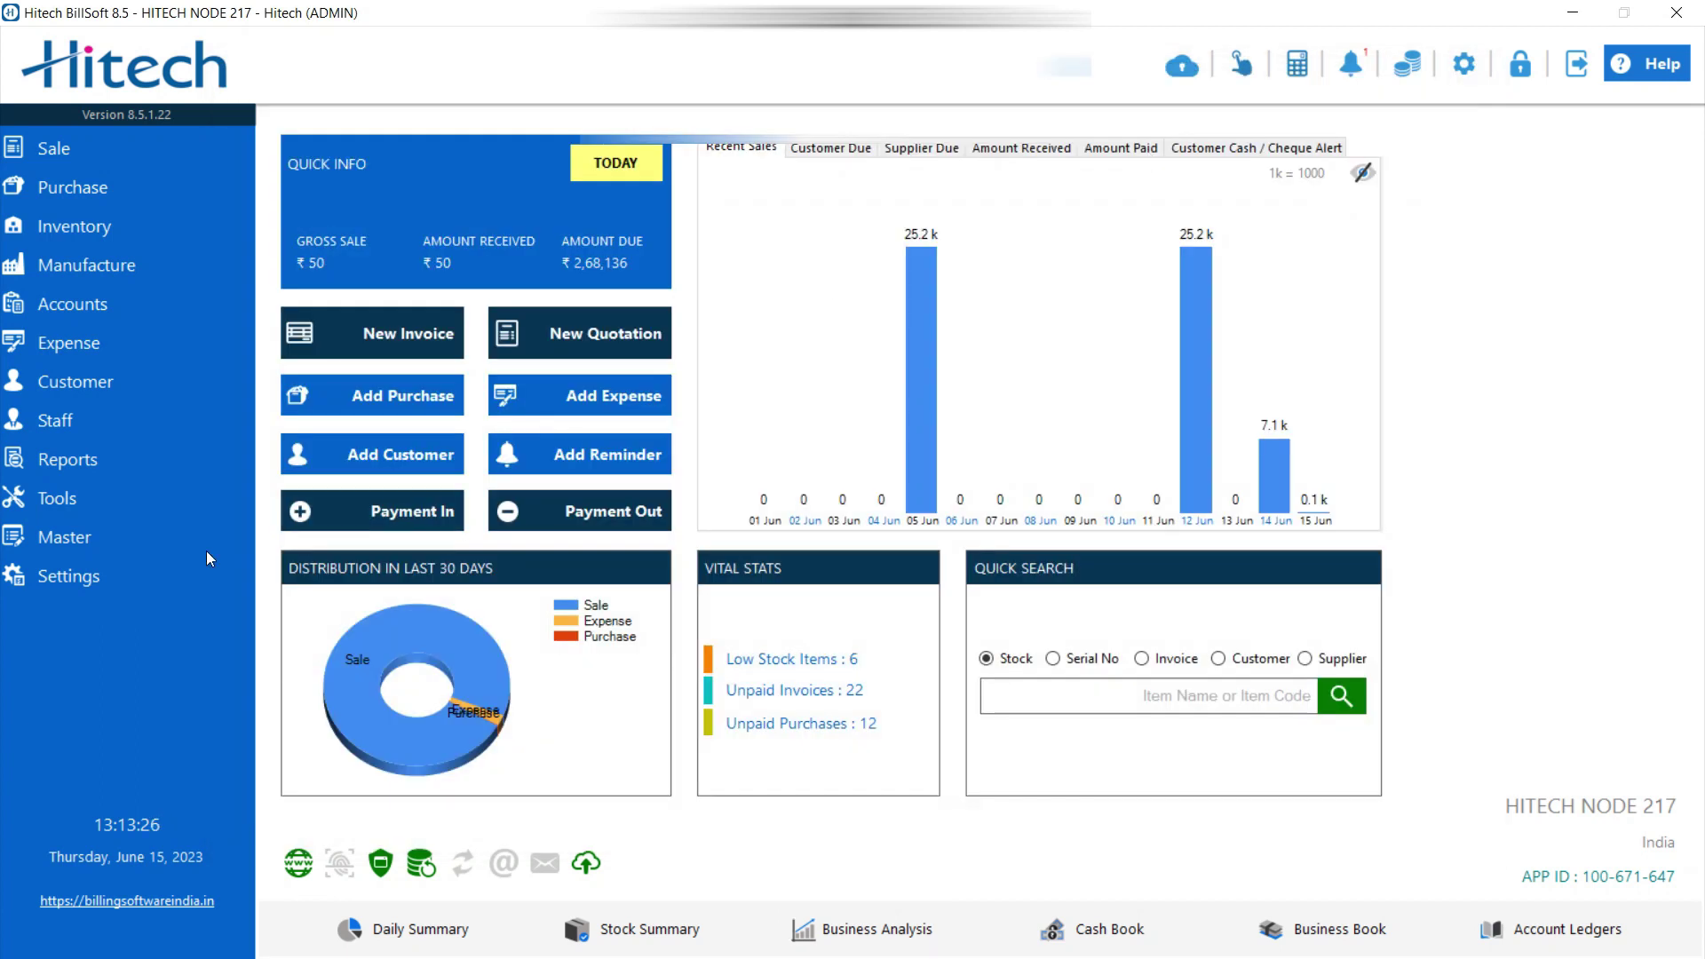
Step: In Application Settings, keep Serial No as the inventory identifier
{"action": "left_click", "coordinate": [103, 574]}
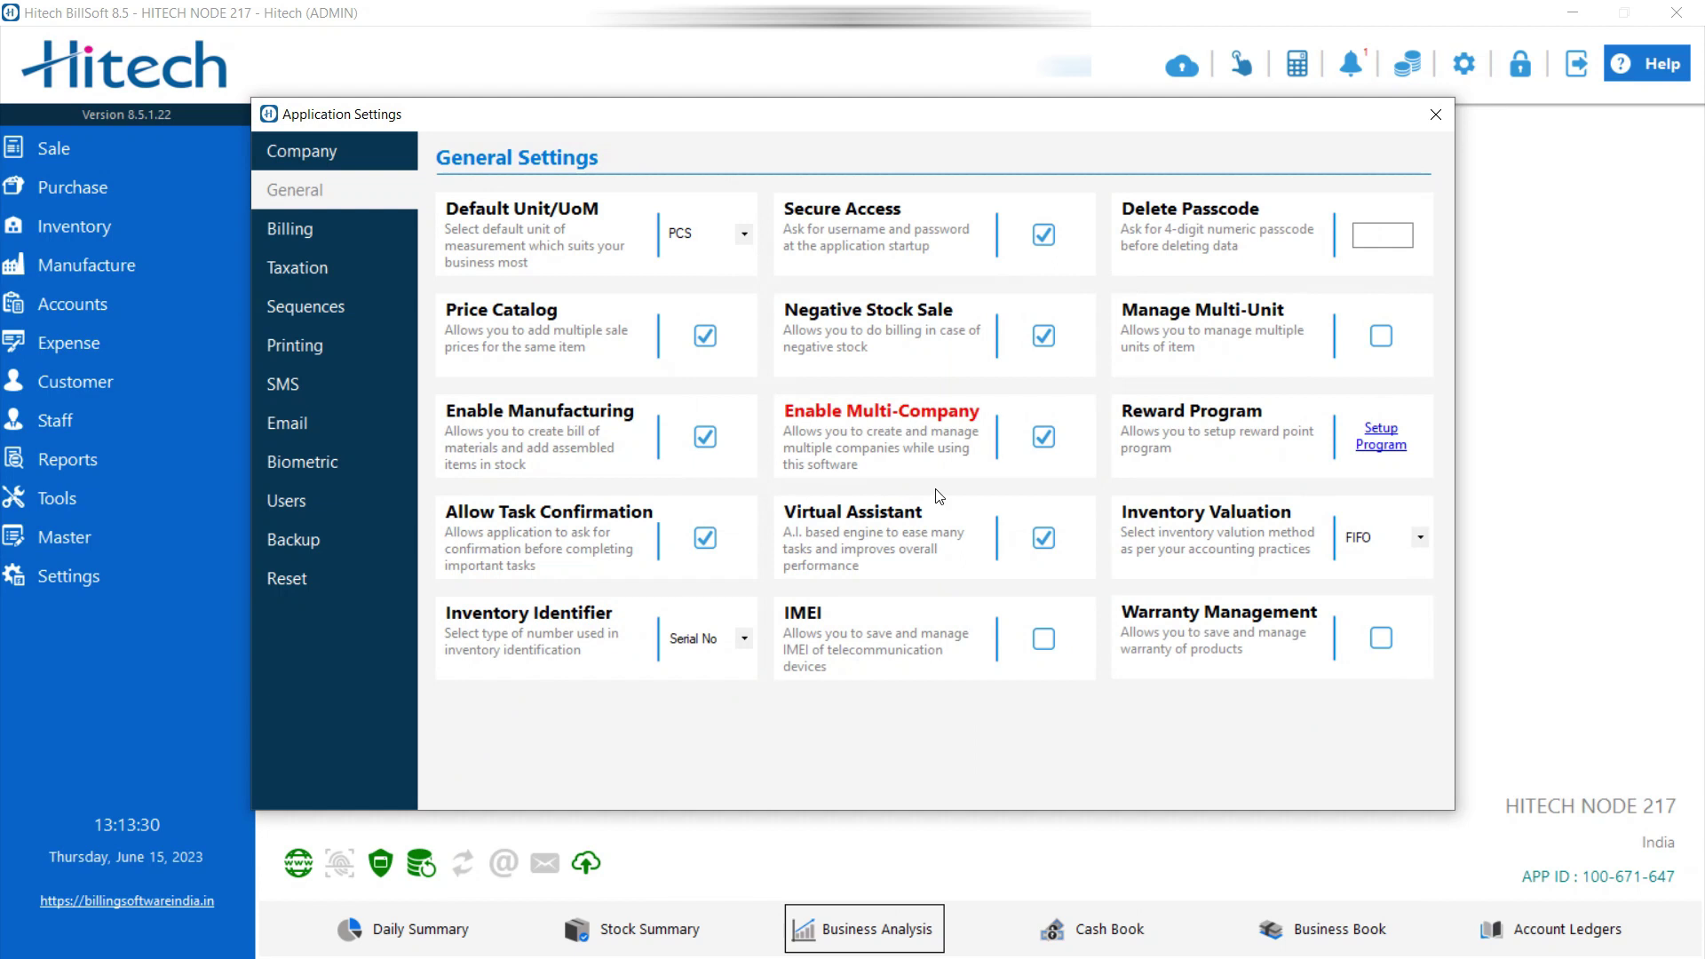
{"action": "left_click", "coordinate": [746, 640]}
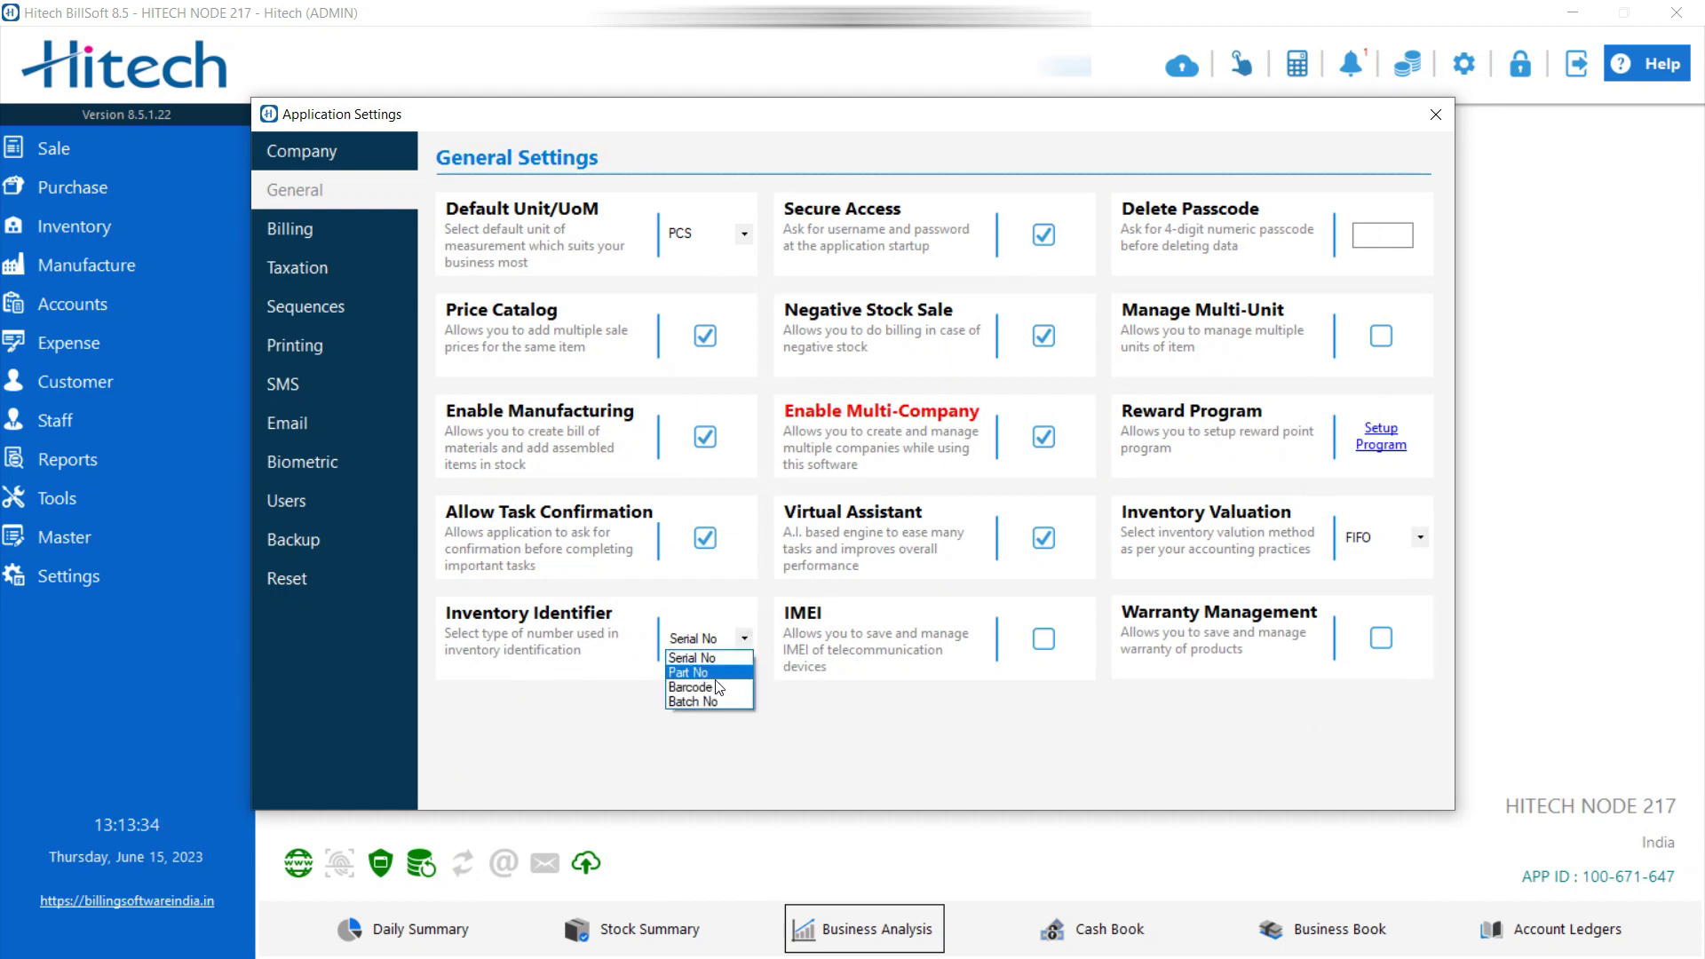
{"action": "left_click", "coordinate": [736, 638]}
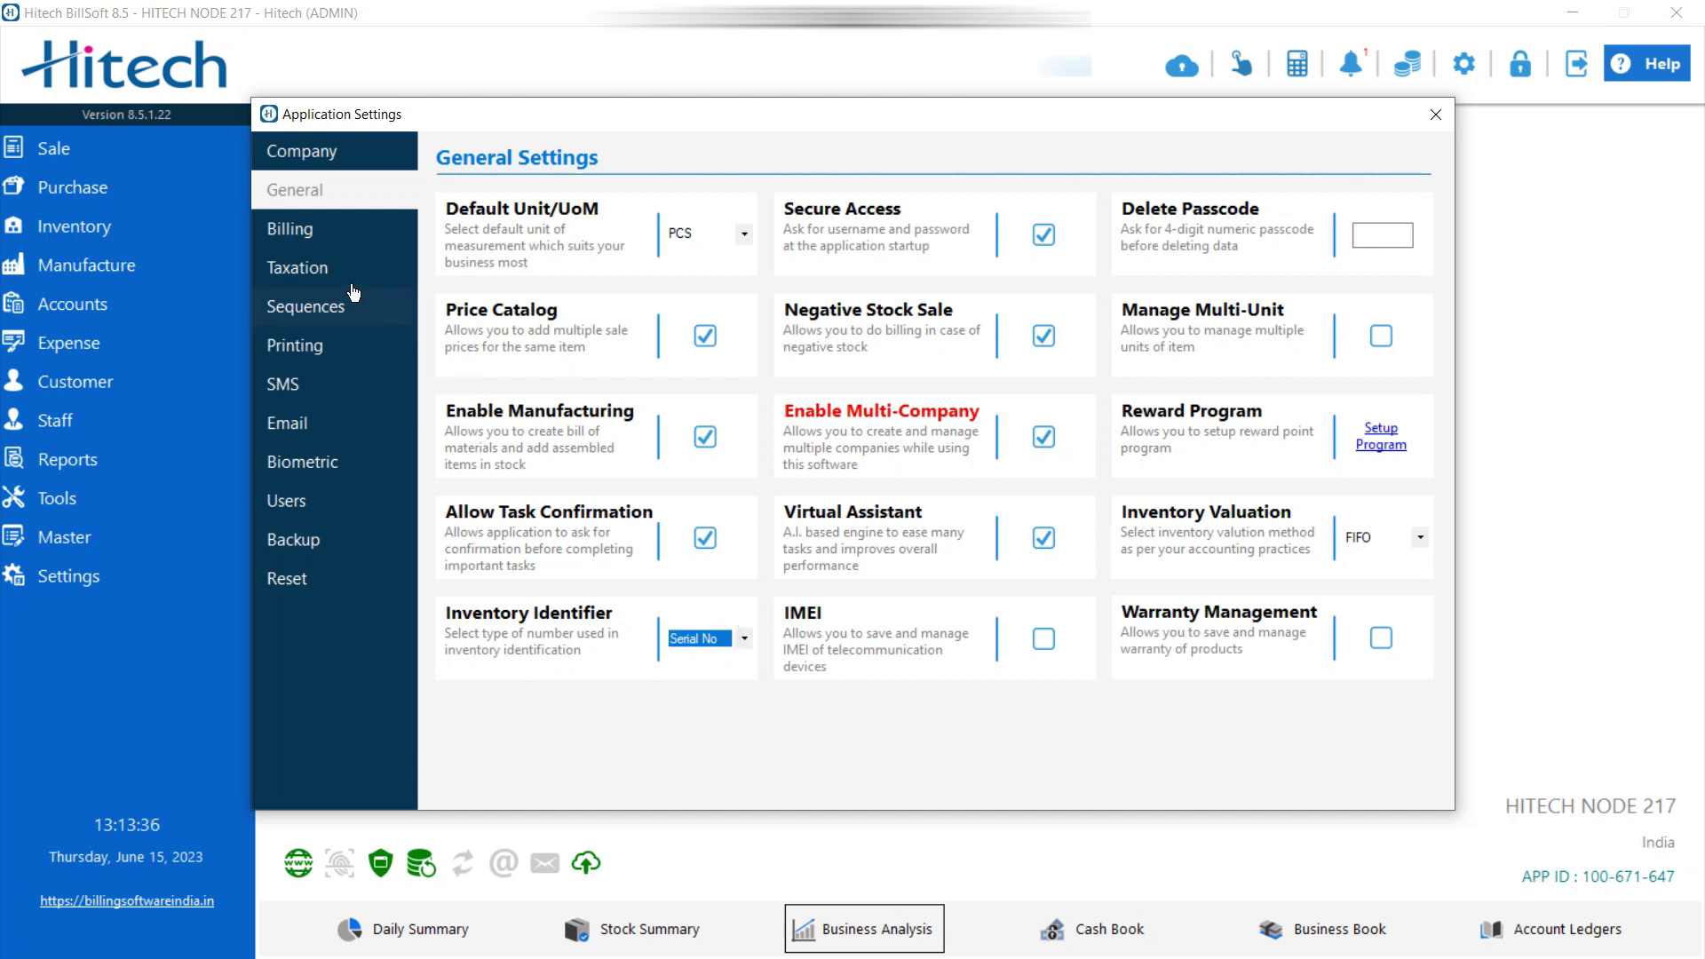
Step: Look through the Billing, Taxation and Printing settings pages
{"action": "left_click", "coordinate": [320, 241]}
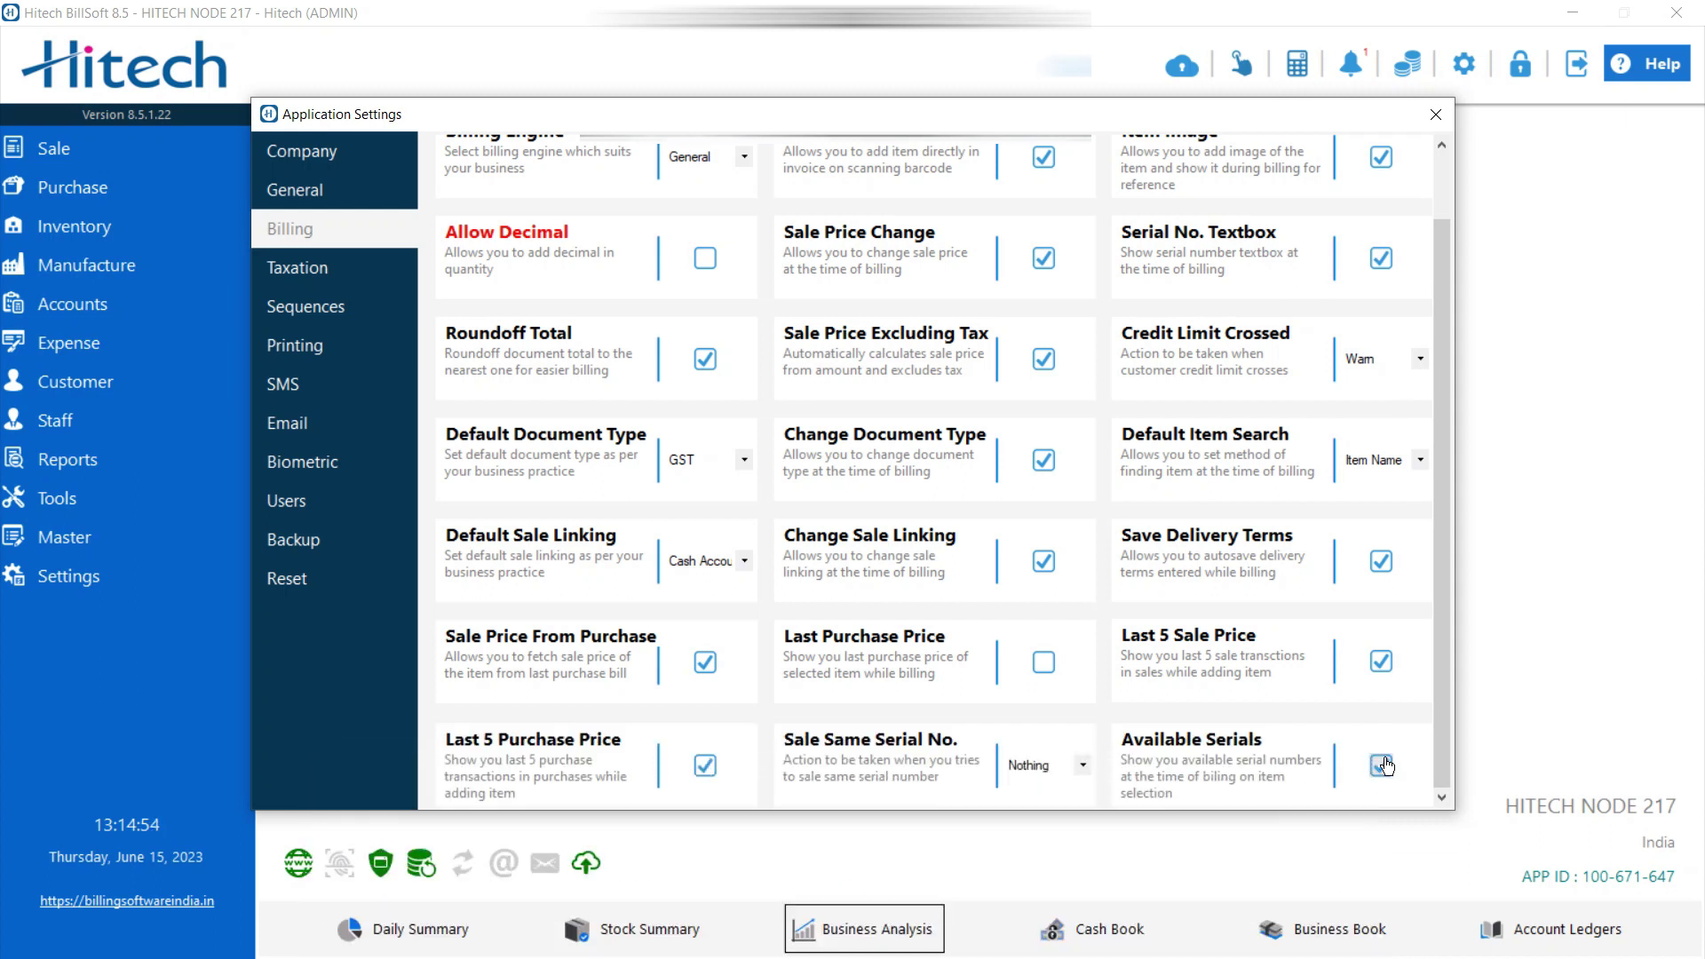
{"action": "left_click", "coordinate": [284, 267]}
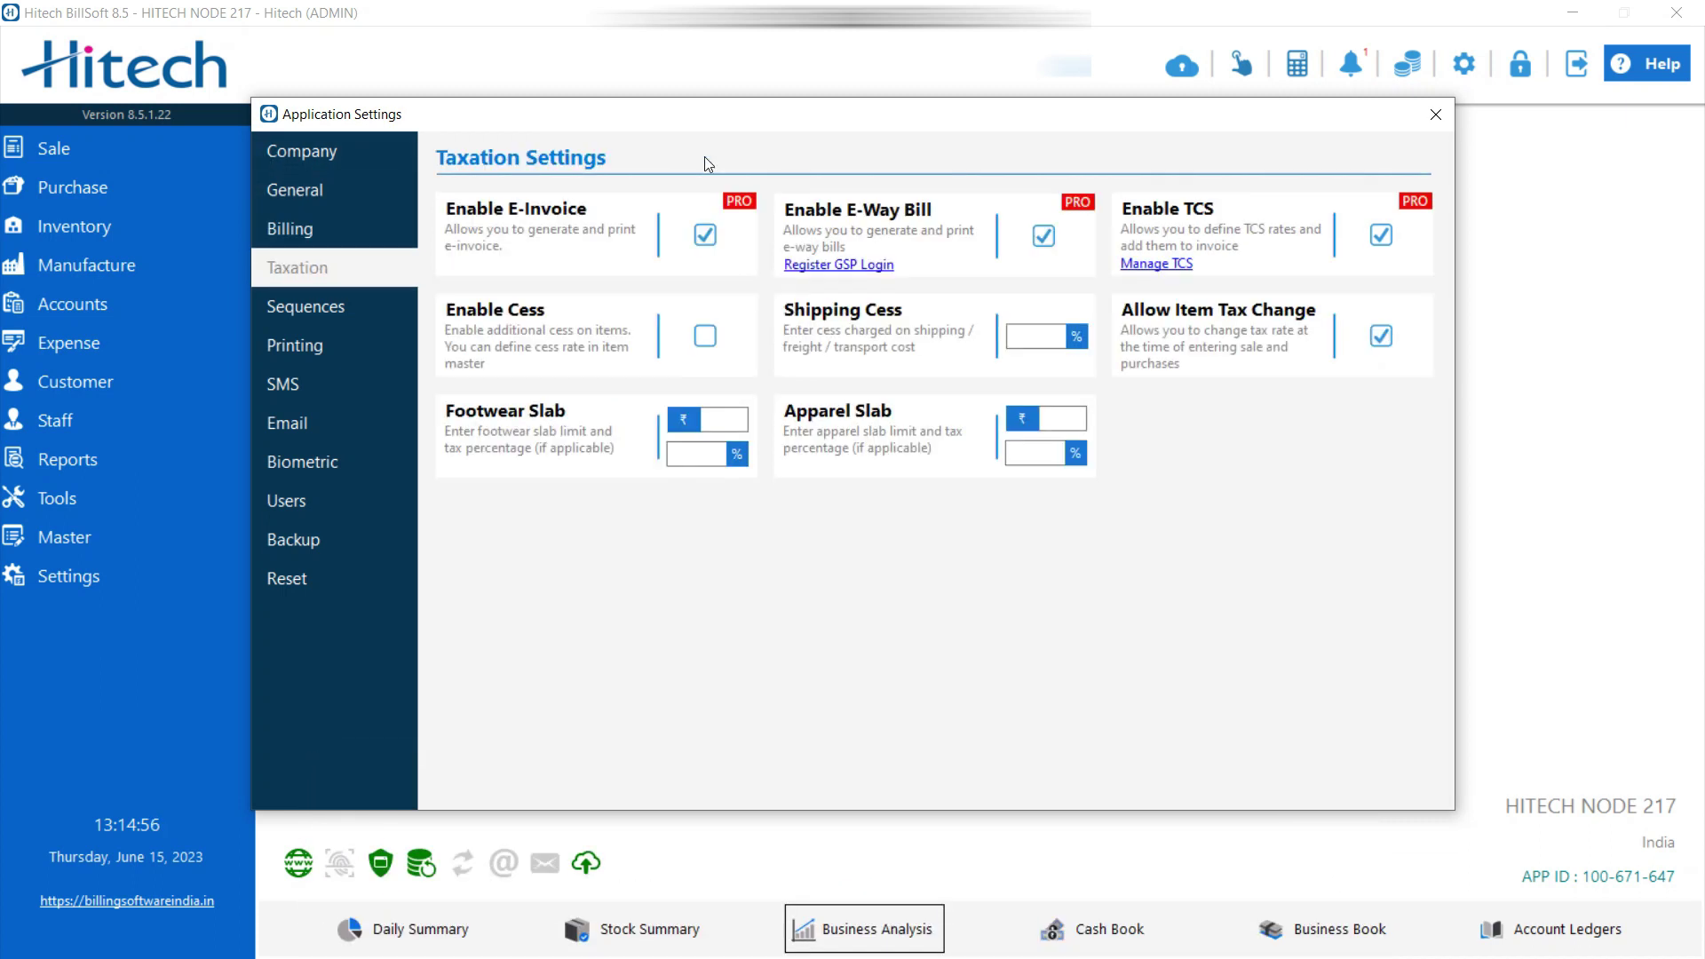
{"action": "left_click", "coordinate": [335, 345]}
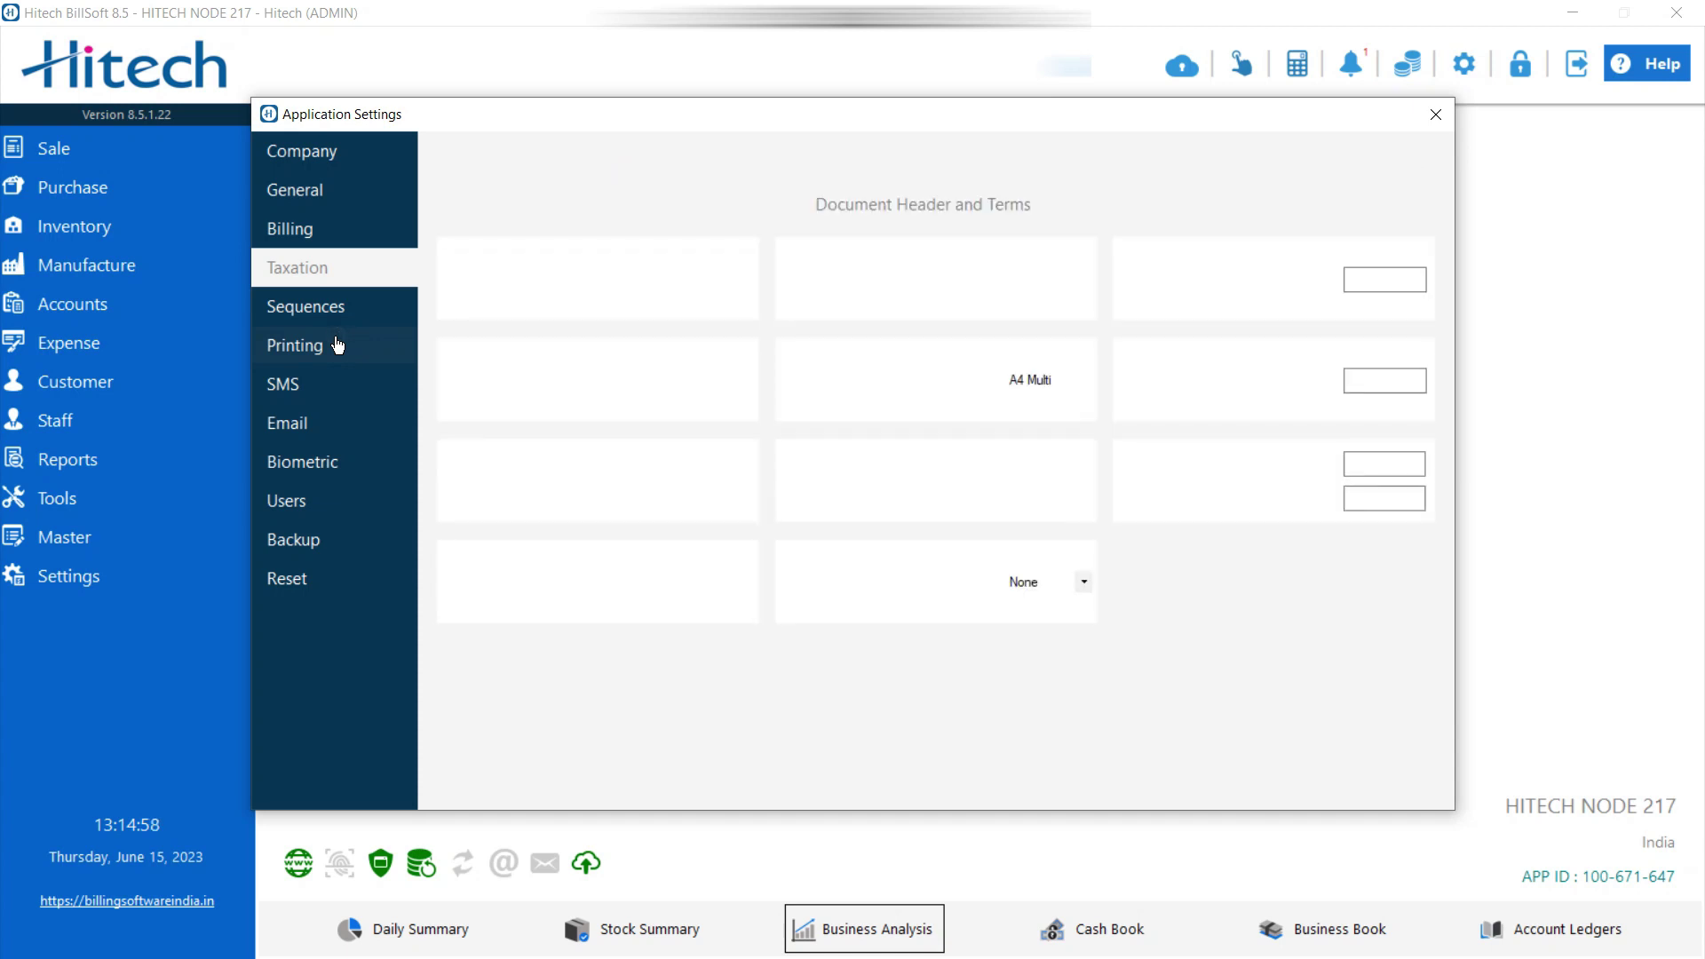
Step: Browse the A5 templates, keeping A5 Classic 1, then close Application Settings
{"action": "left_click", "coordinate": [707, 275]}
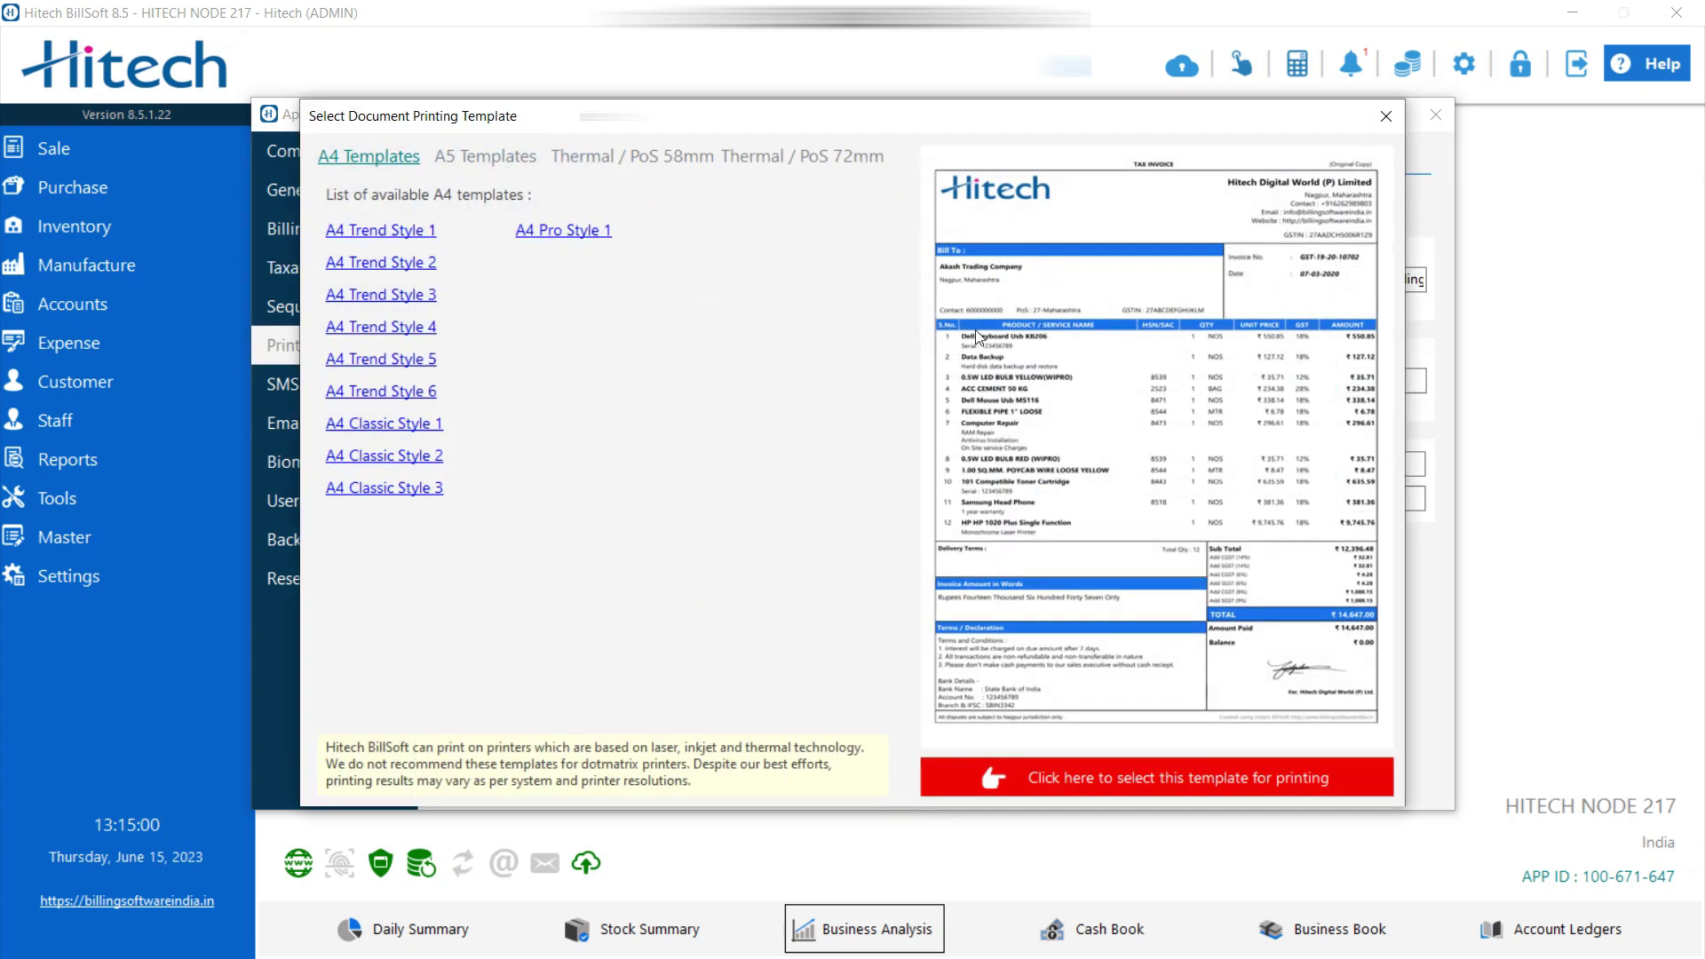
{"action": "left_click", "coordinate": [480, 160]}
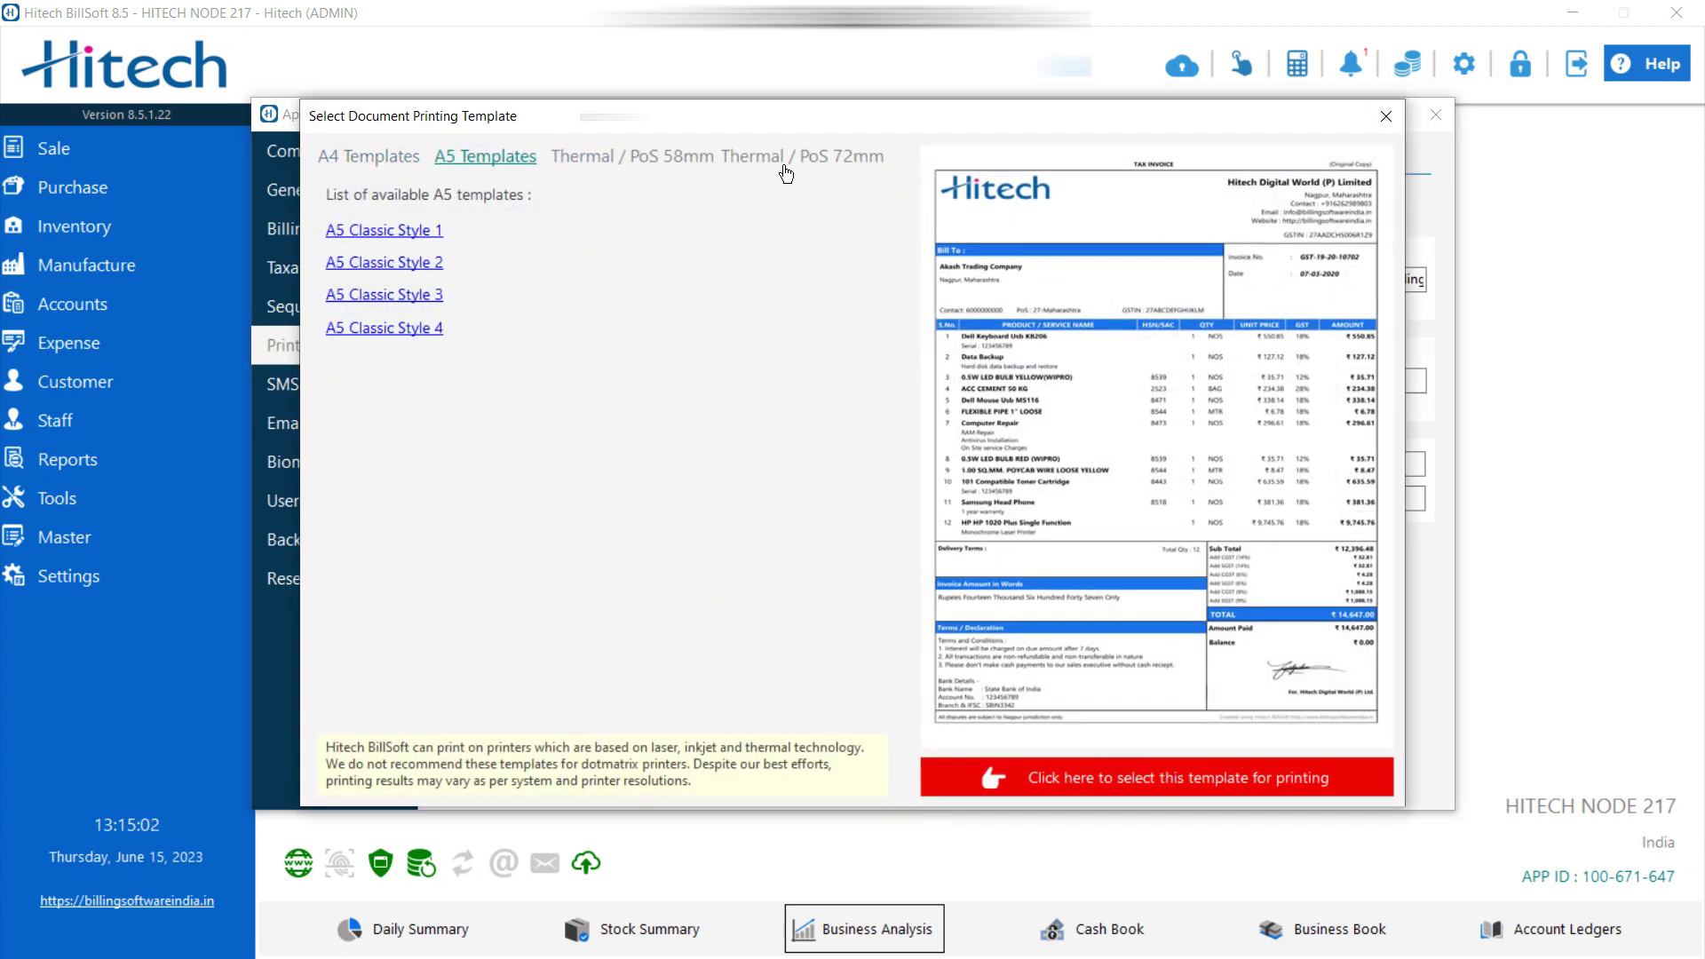
{"action": "left_click", "coordinate": [1384, 119]}
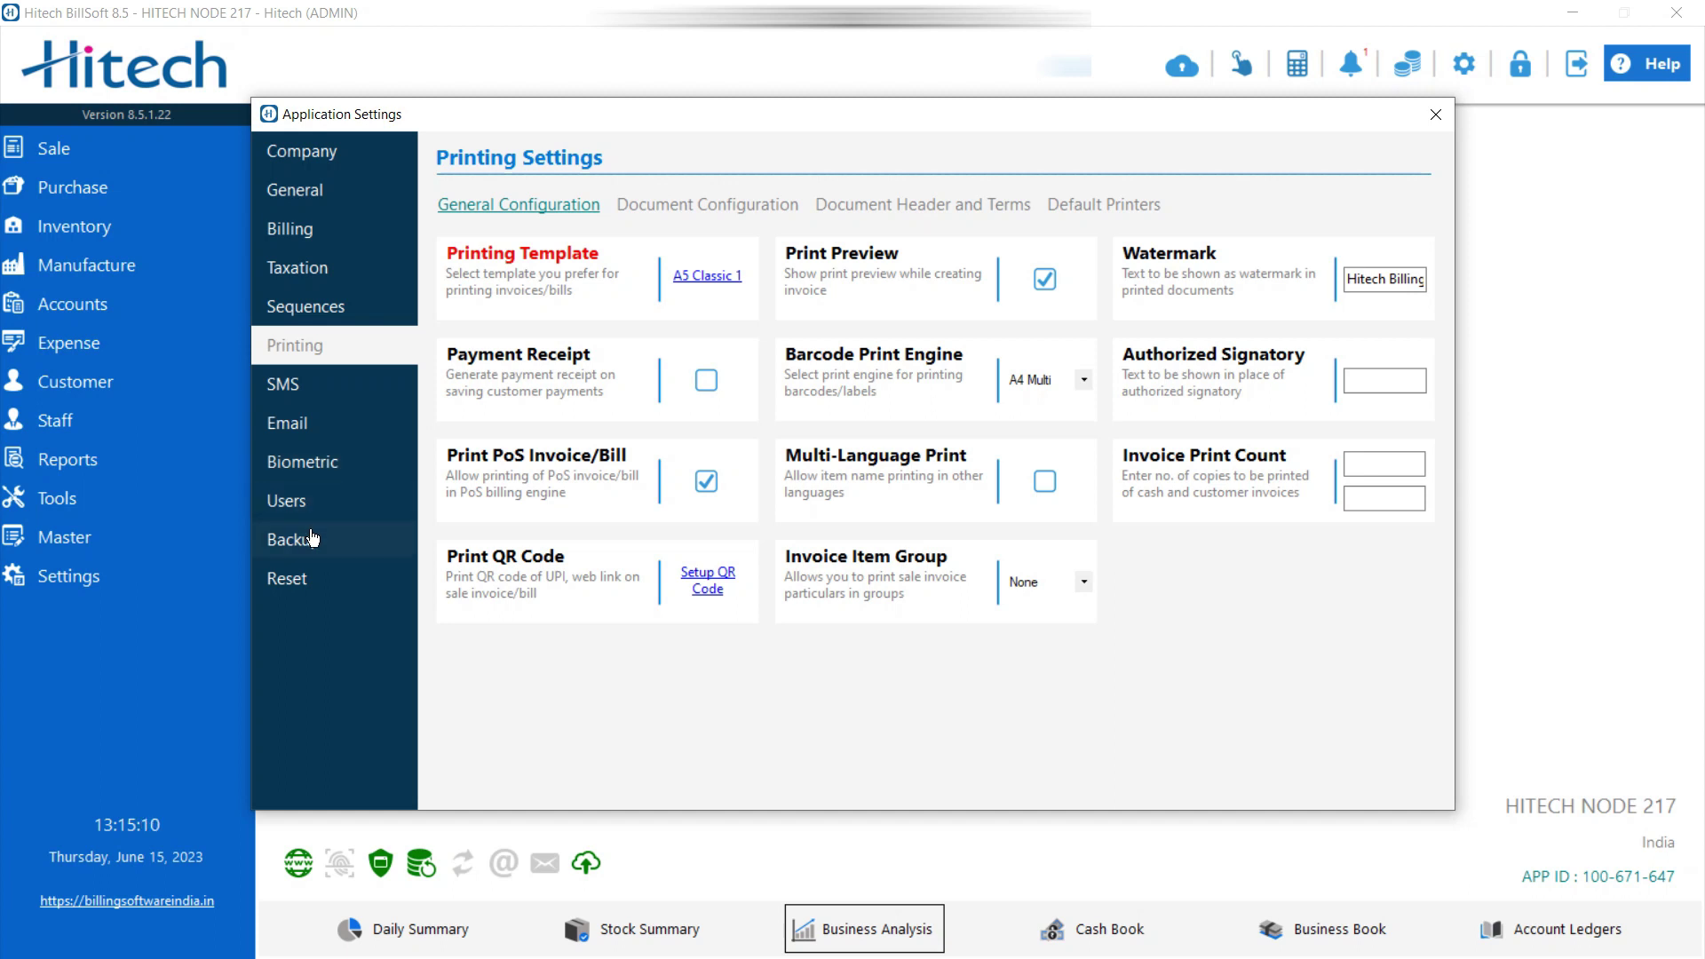
{"action": "left_click", "coordinate": [1436, 115]}
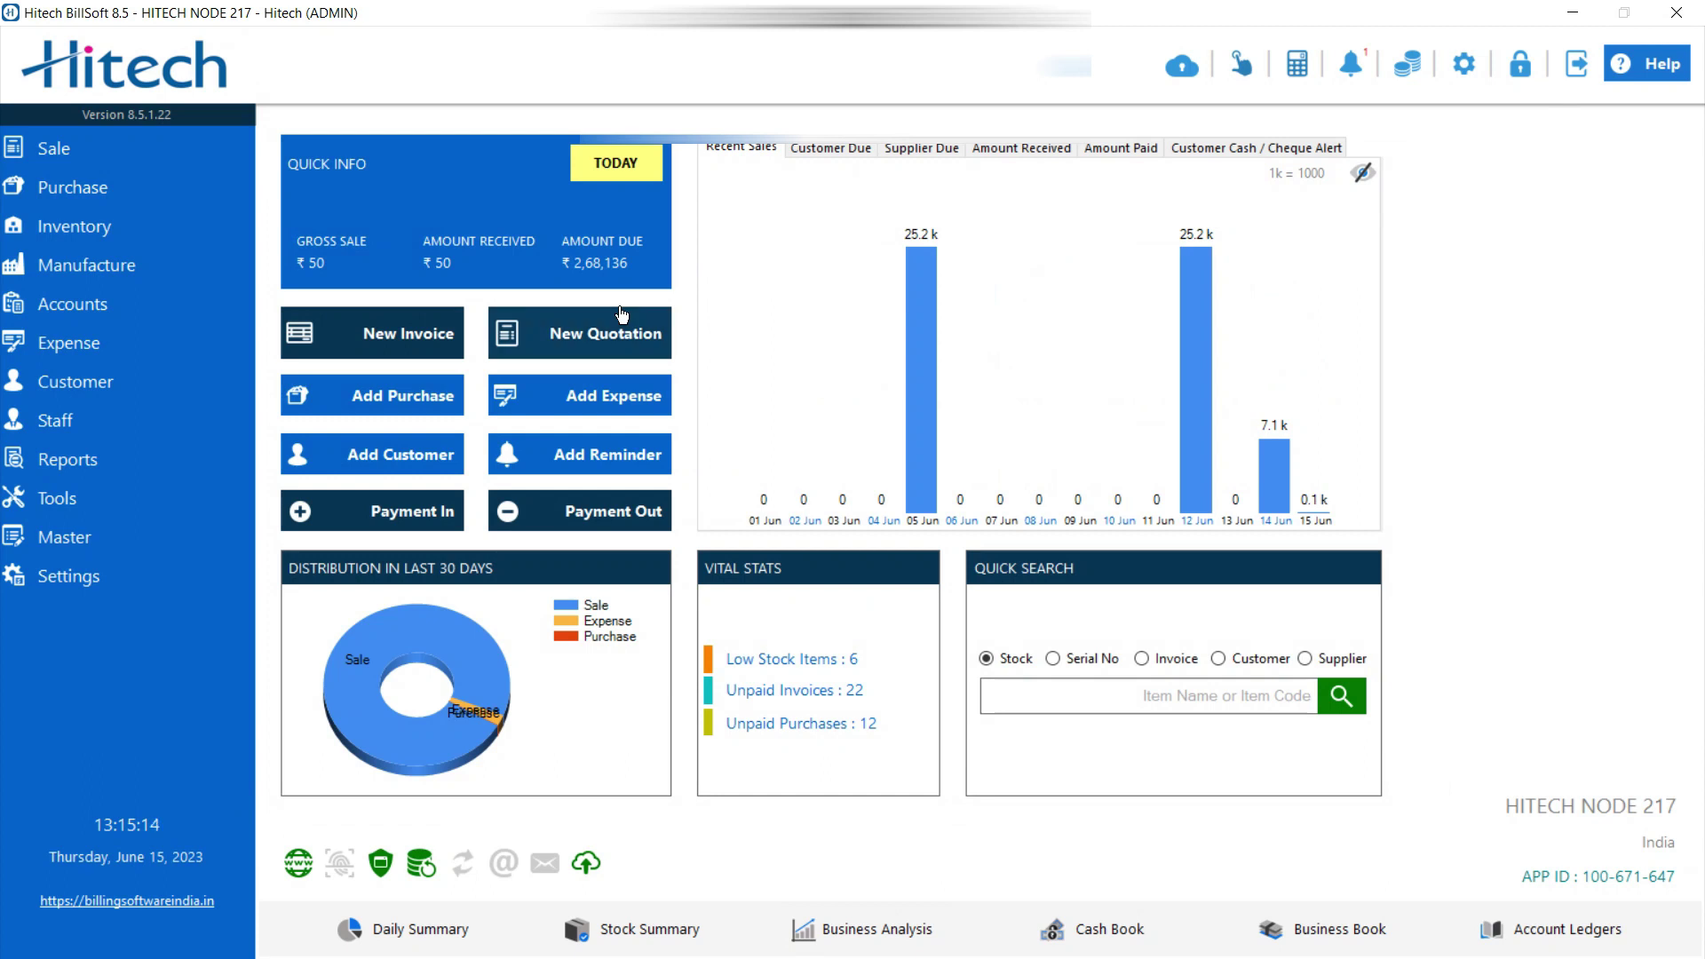